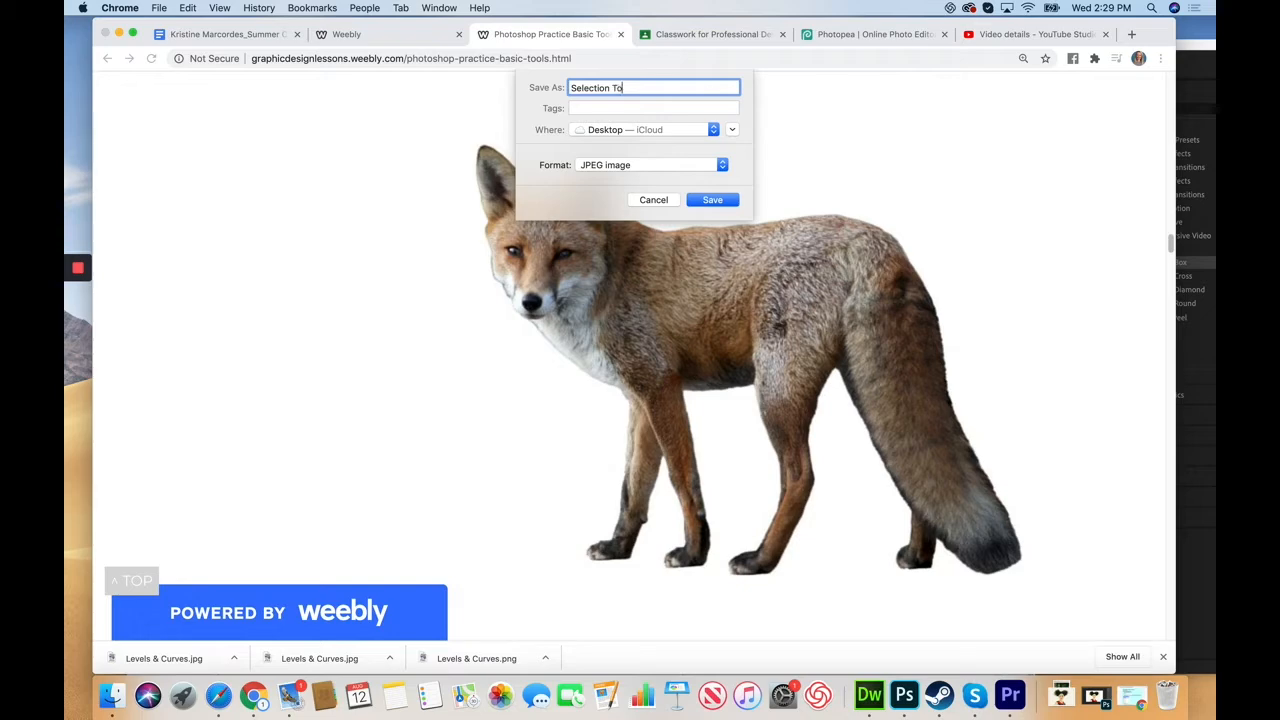
Step: Save the fox photo to the Desktop as Selection Tools.jpg and switch to Photoshop
click(708, 203)
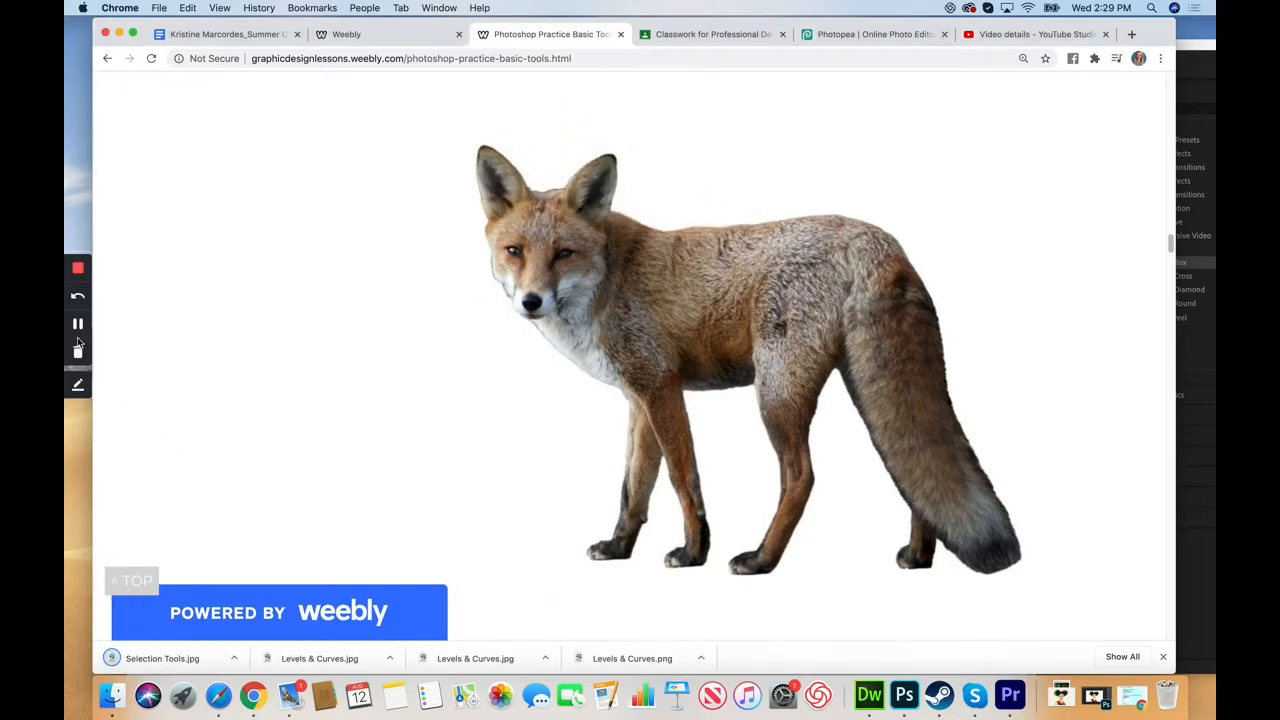
click(71, 324)
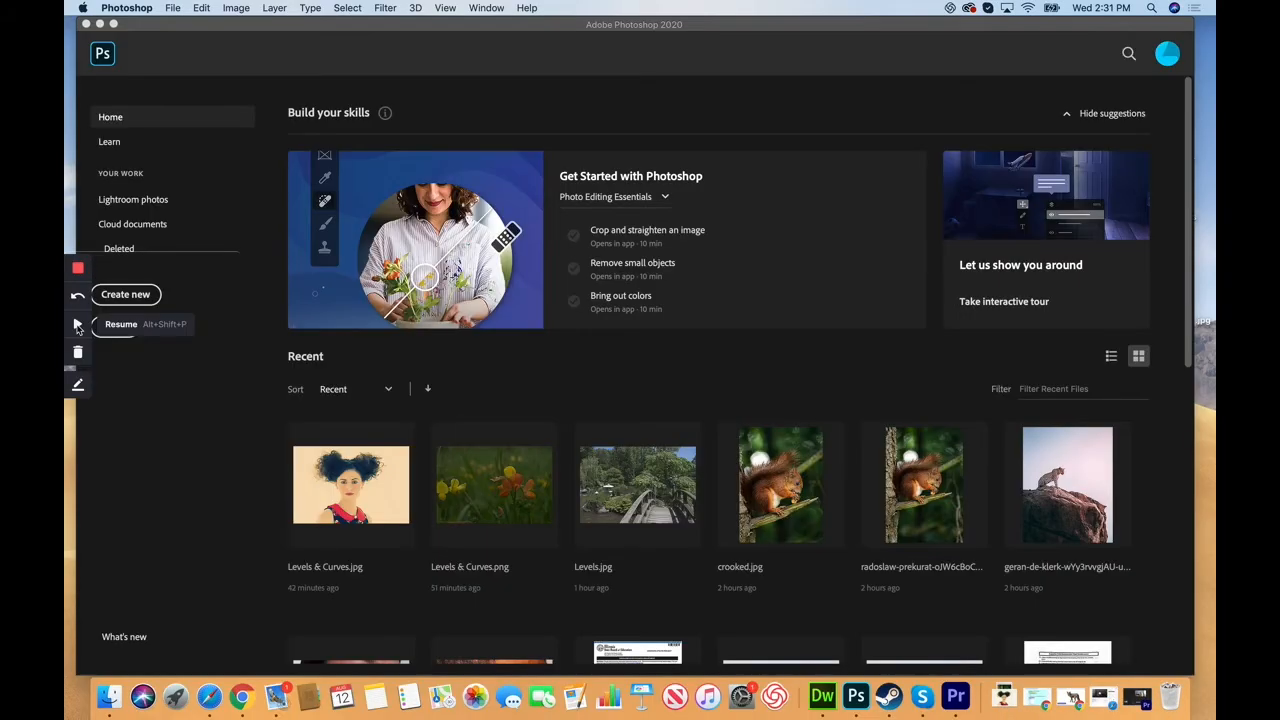
click(71, 324)
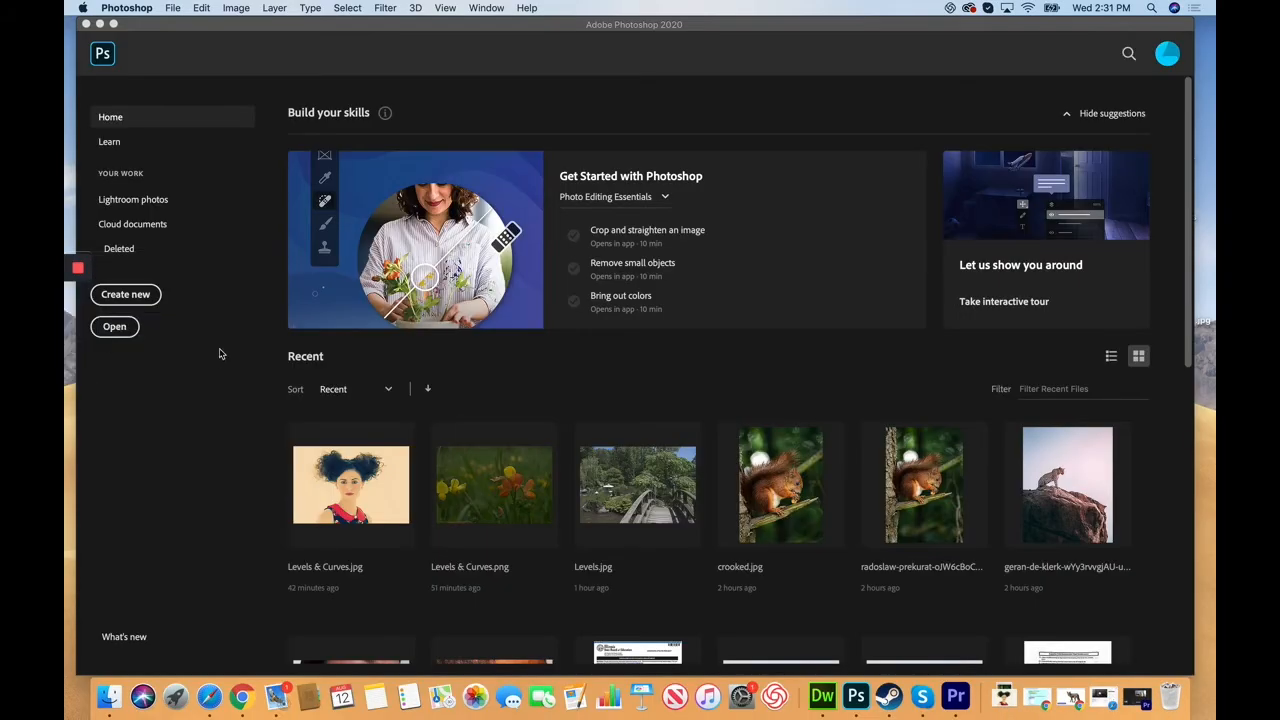
Step: Open Selection Tools.jpg from the Home screen and zoom in on the fox
click(115, 330)
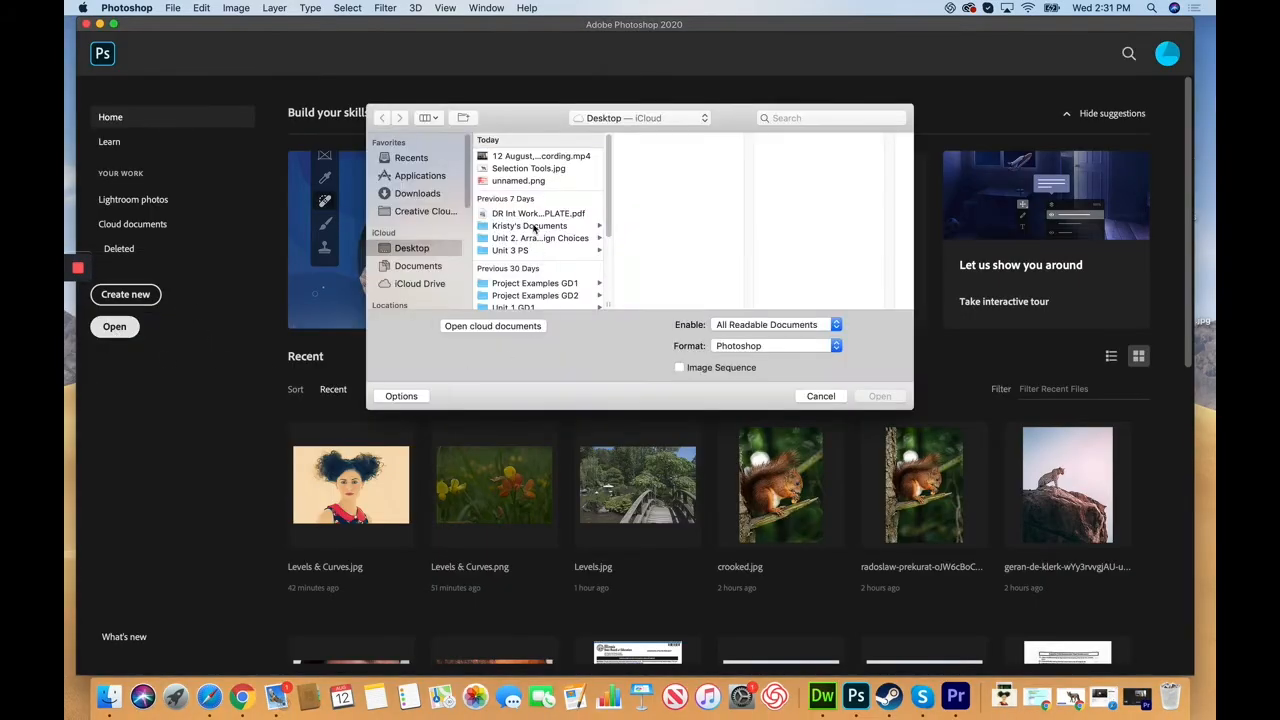
click(510, 170)
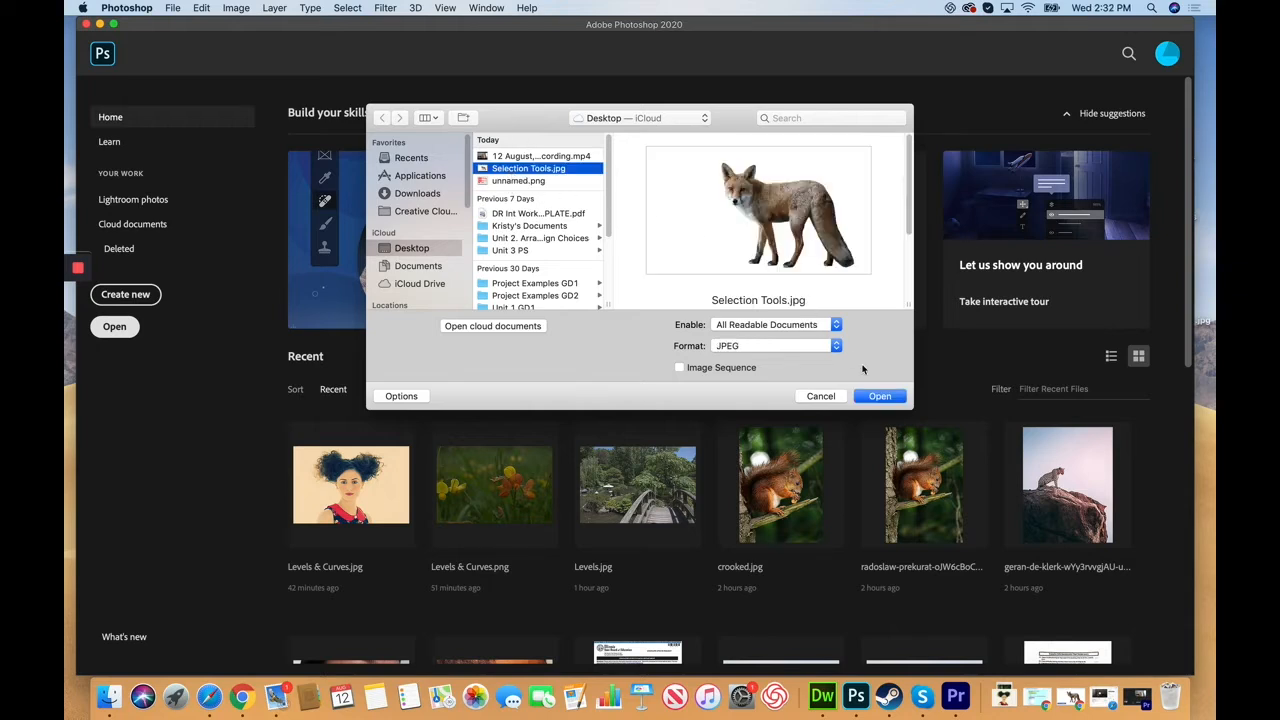
click(879, 396)
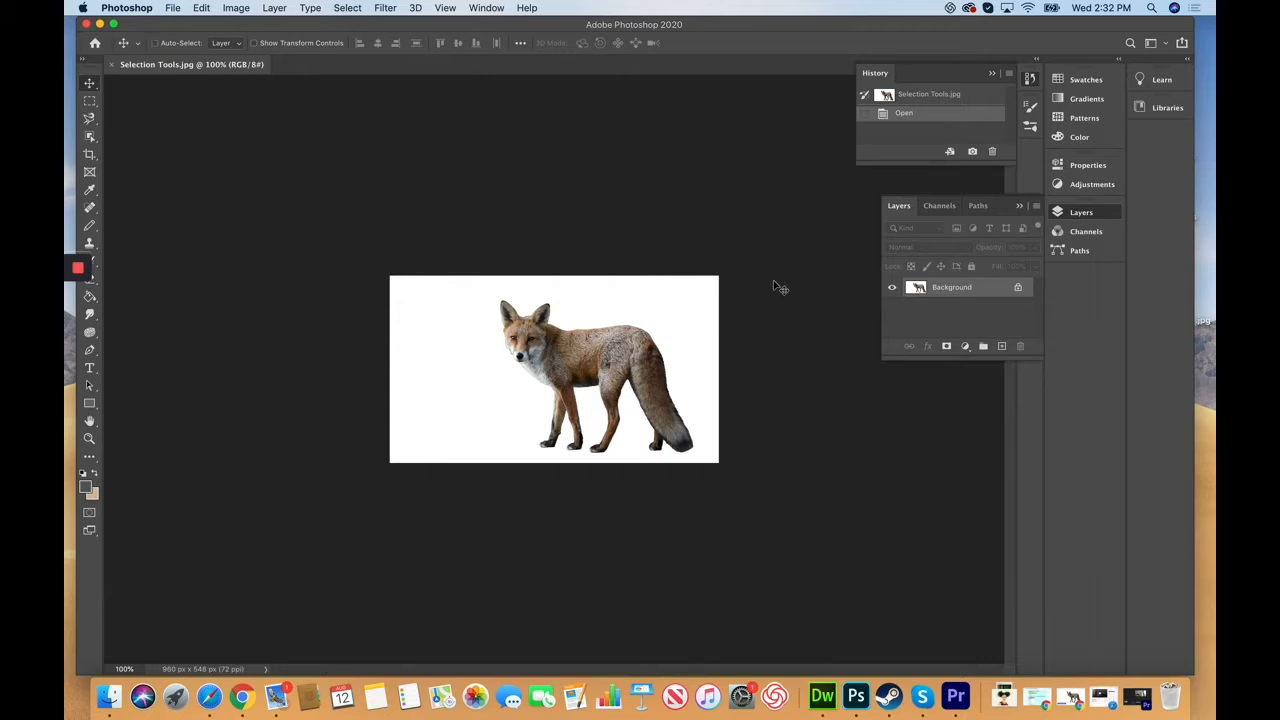
key(super+plus)
key(super+plus)
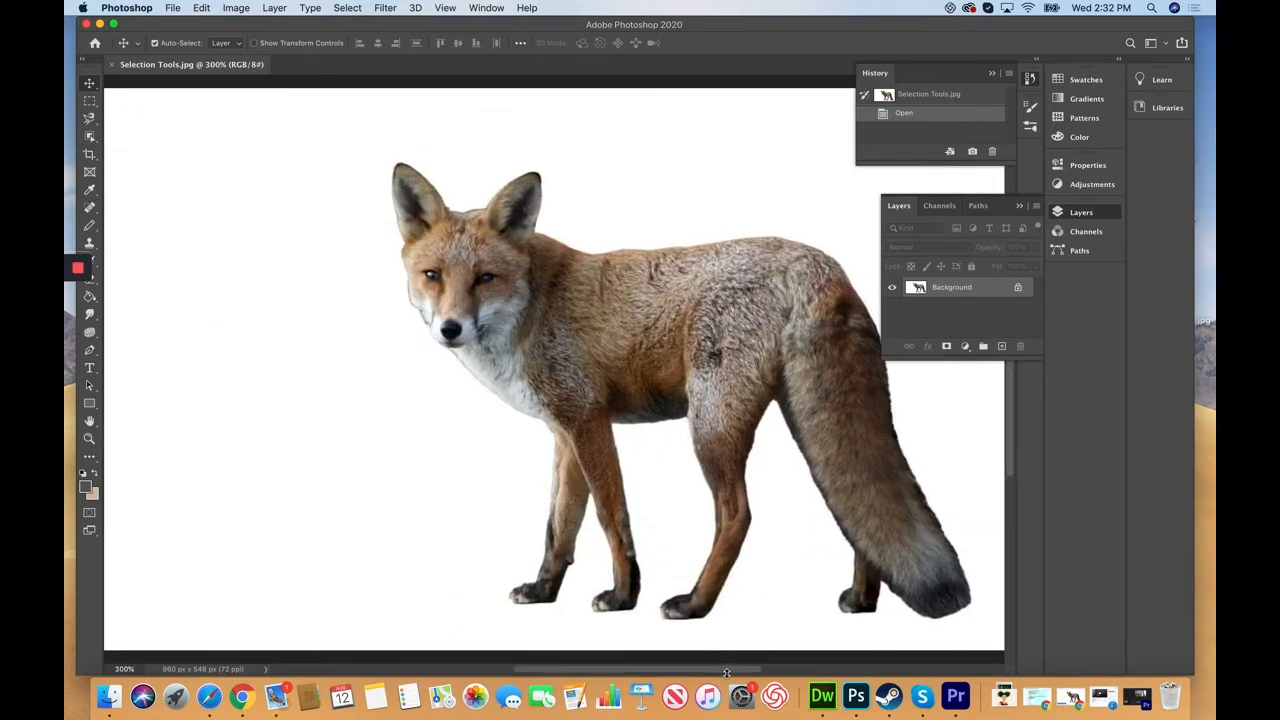
drag(726, 671, 750, 675)
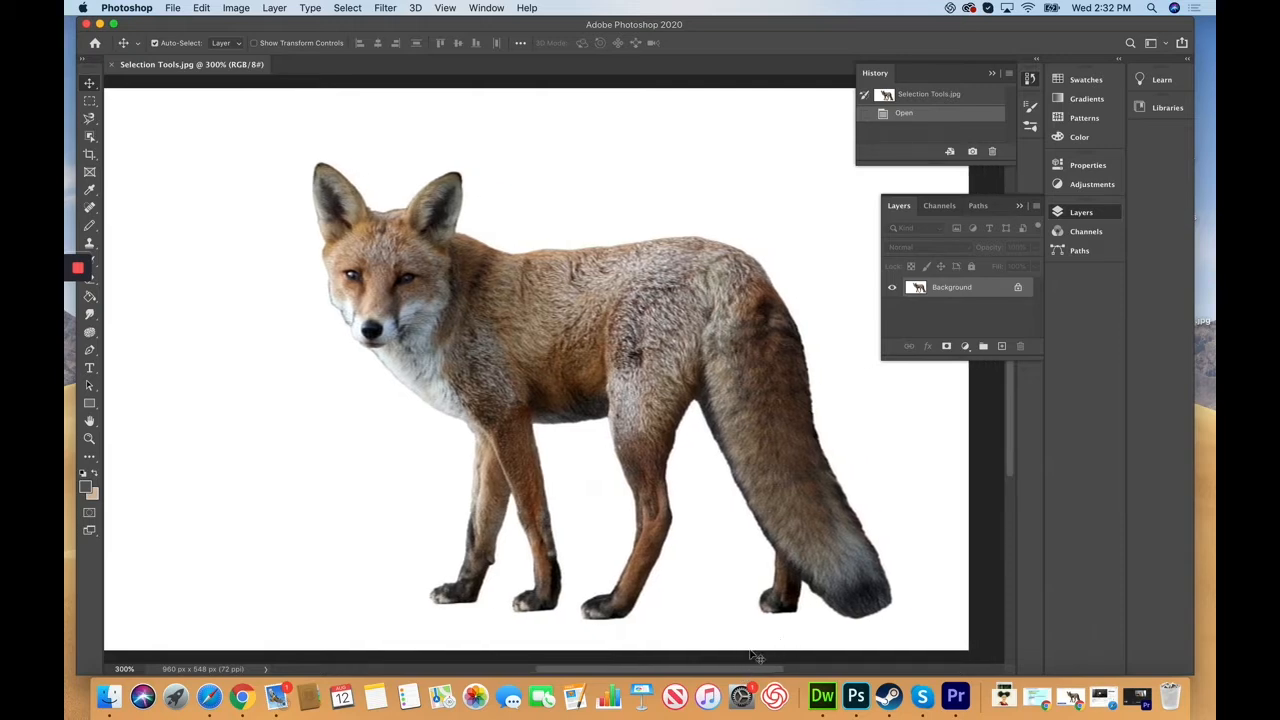
click(91, 102)
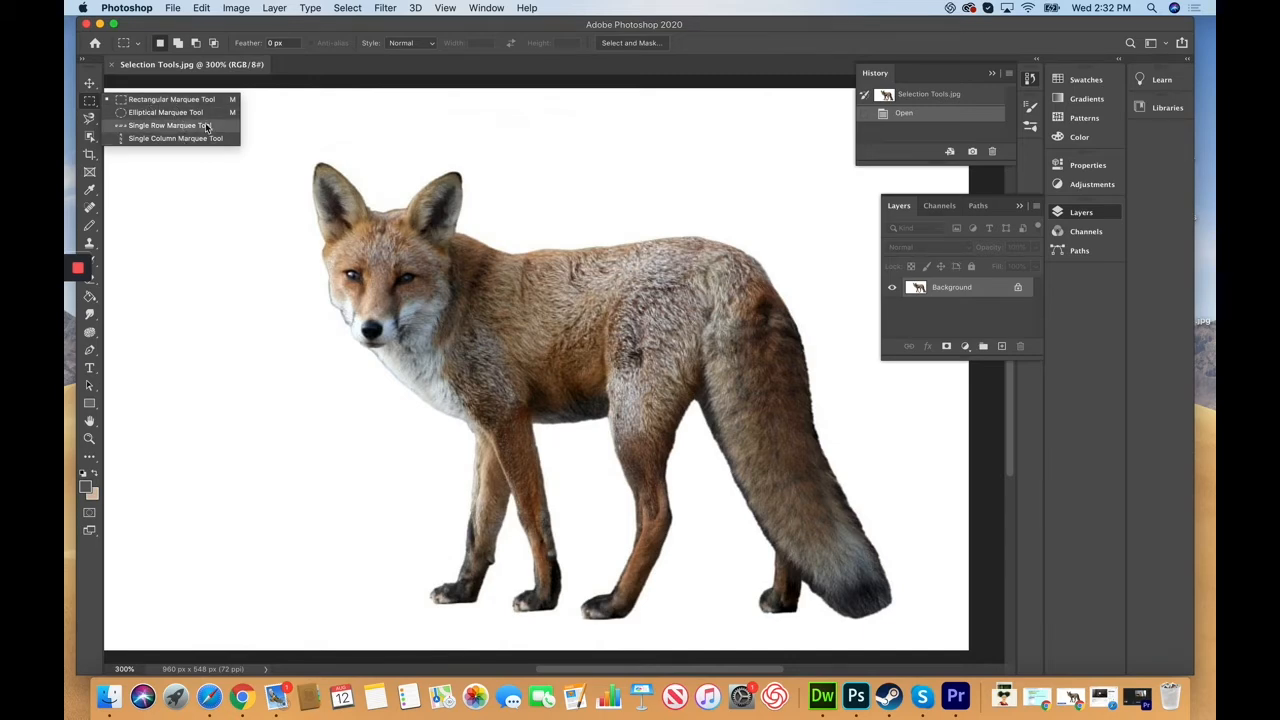
click(170, 105)
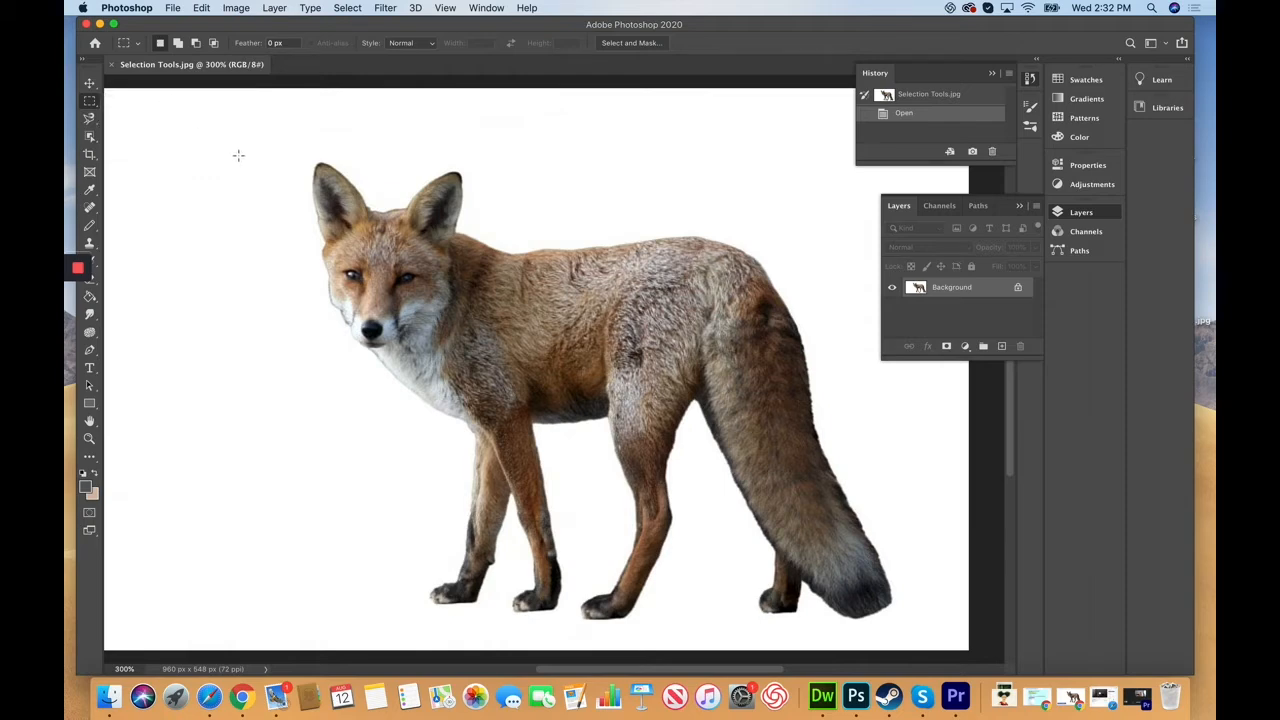
drag(233, 130, 516, 430)
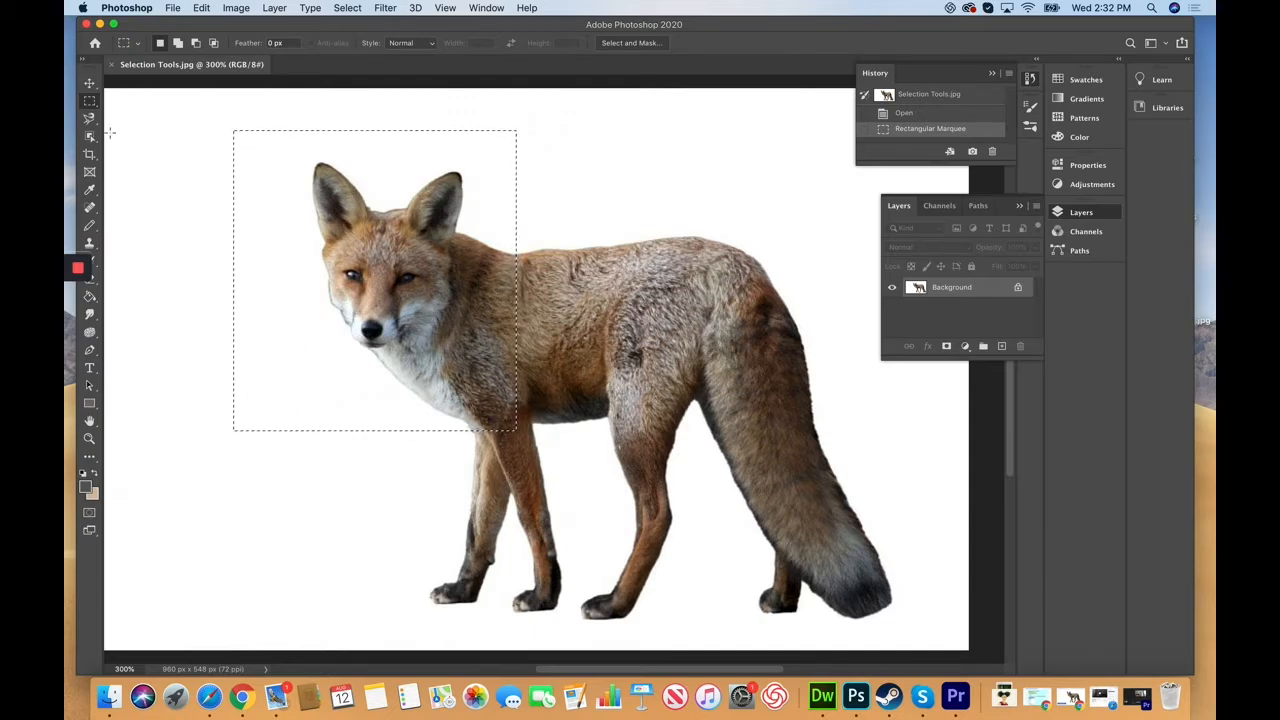
click(89, 86)
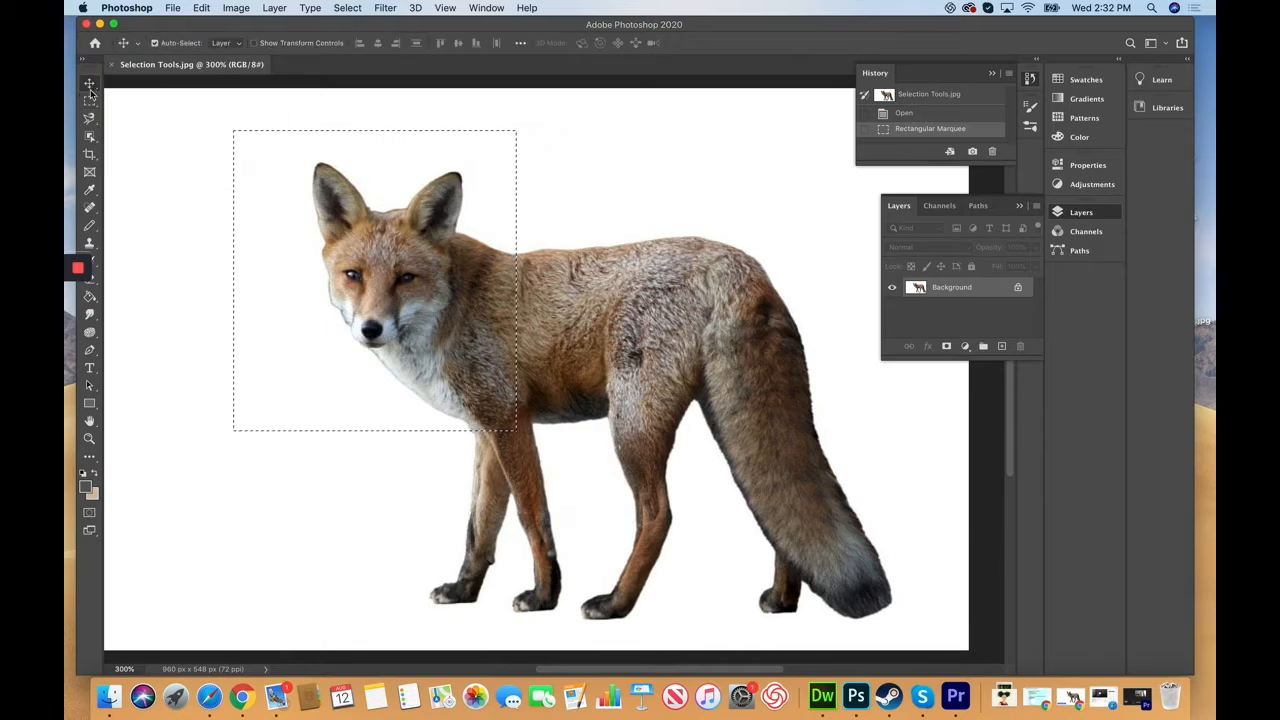
drag(385, 247, 551, 271)
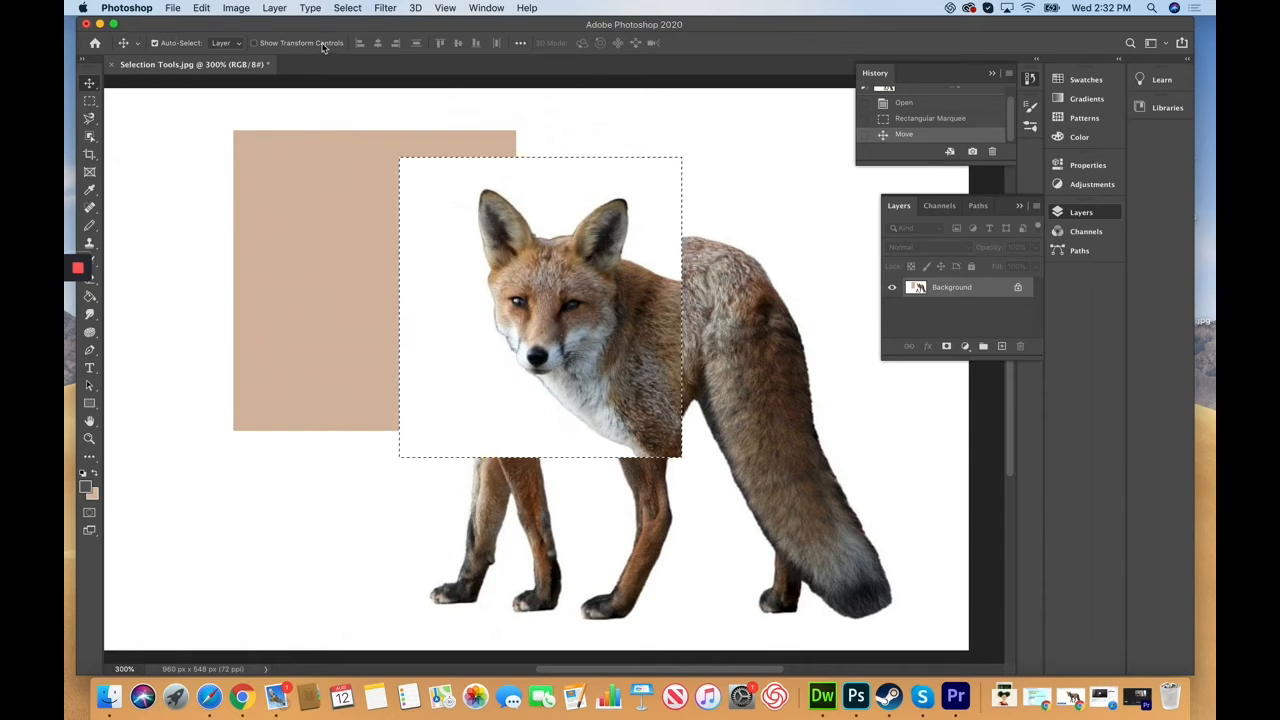
click(203, 7)
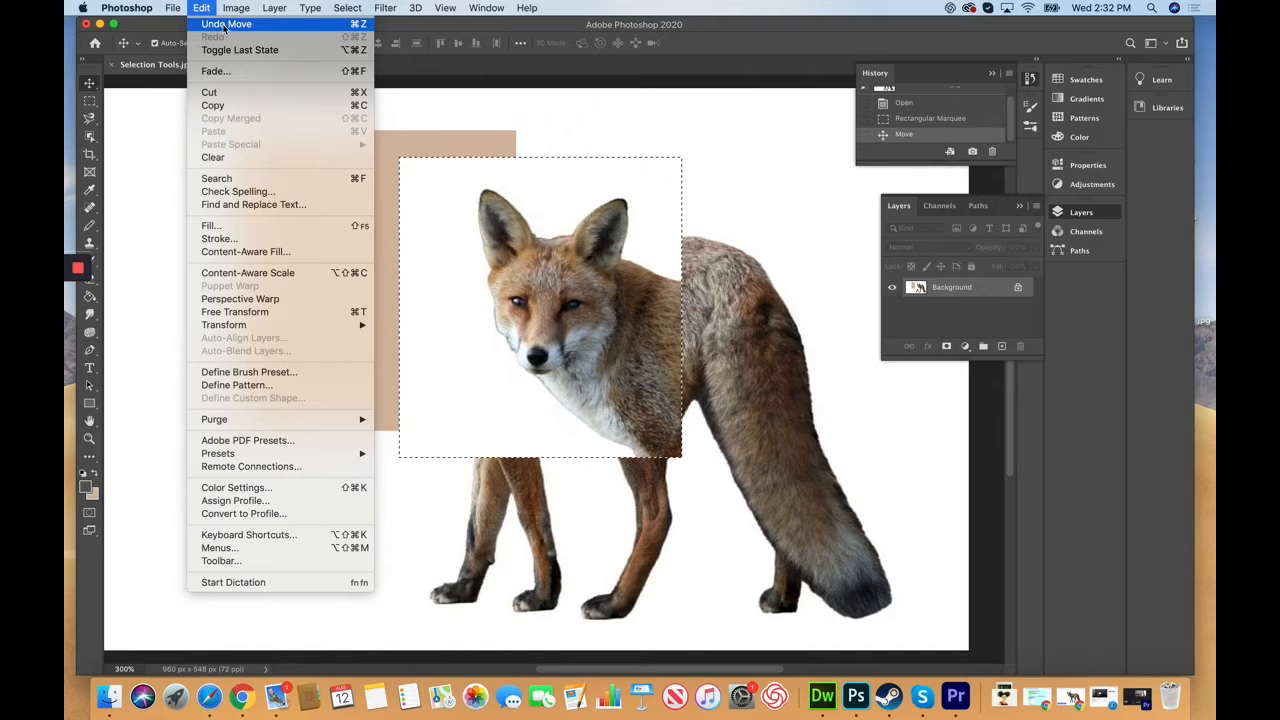
click(224, 24)
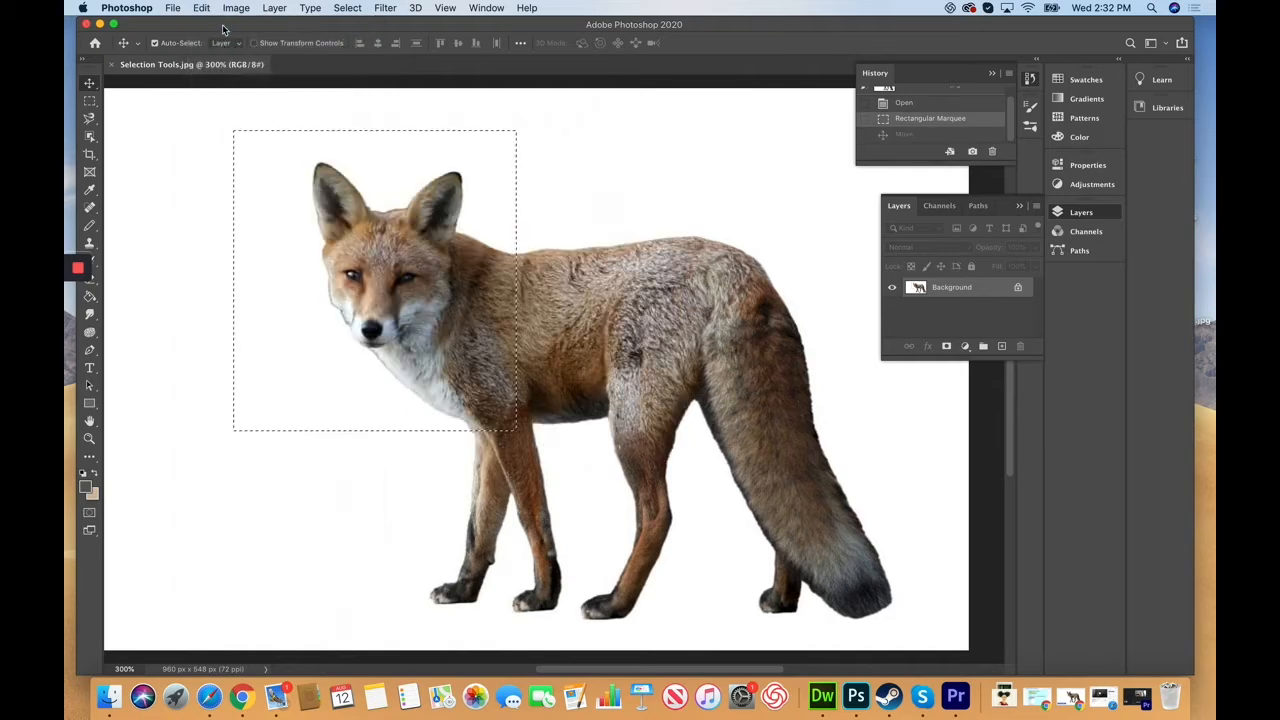
click(92, 103)
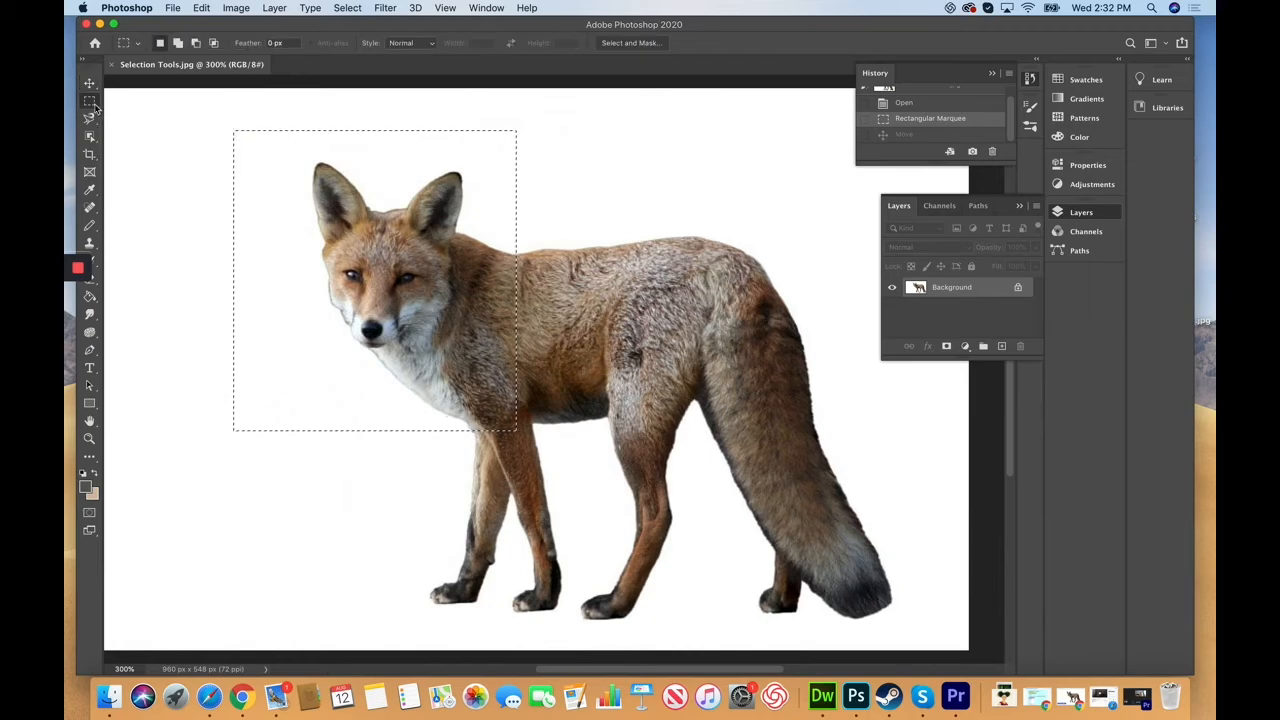
click(209, 162)
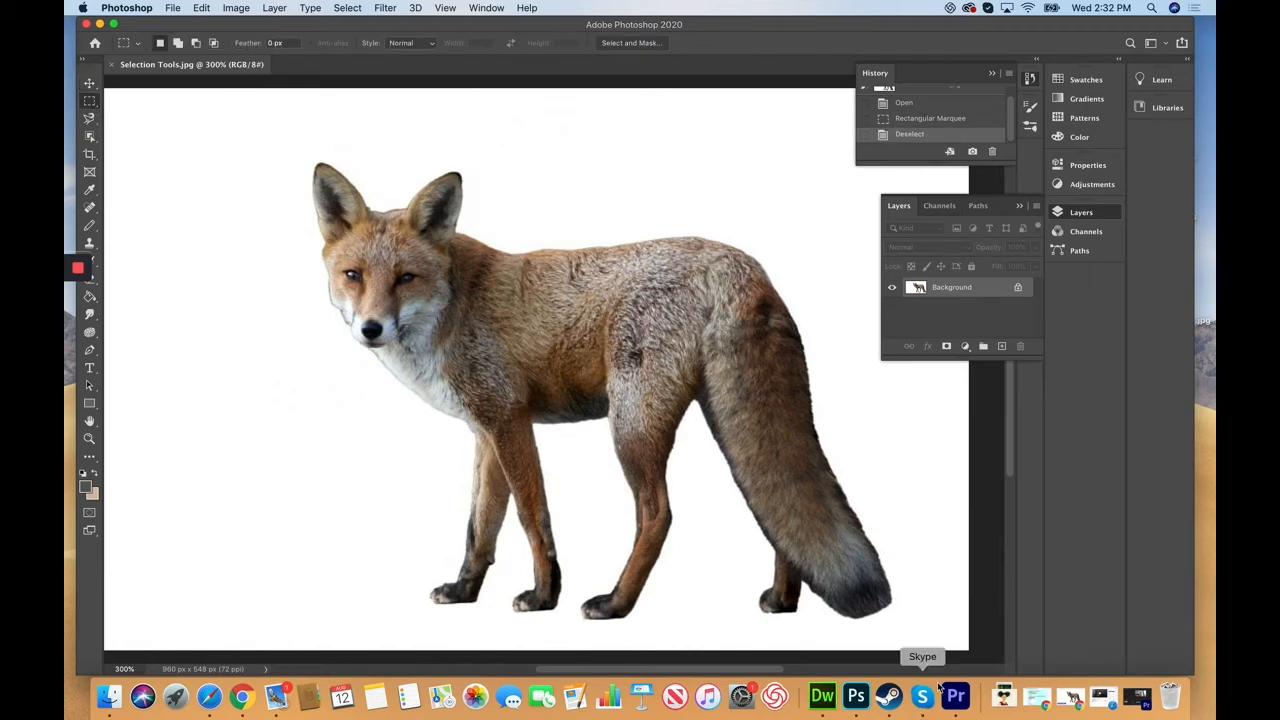
click(89, 122)
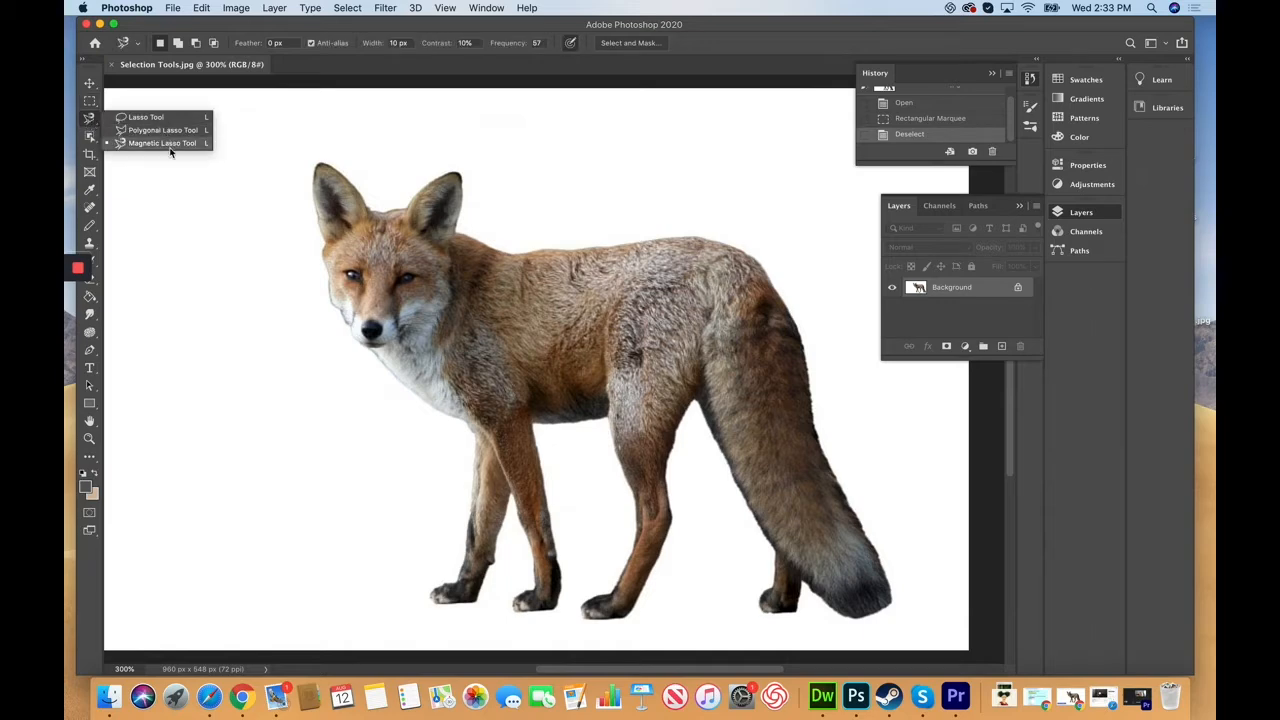
click(146, 118)
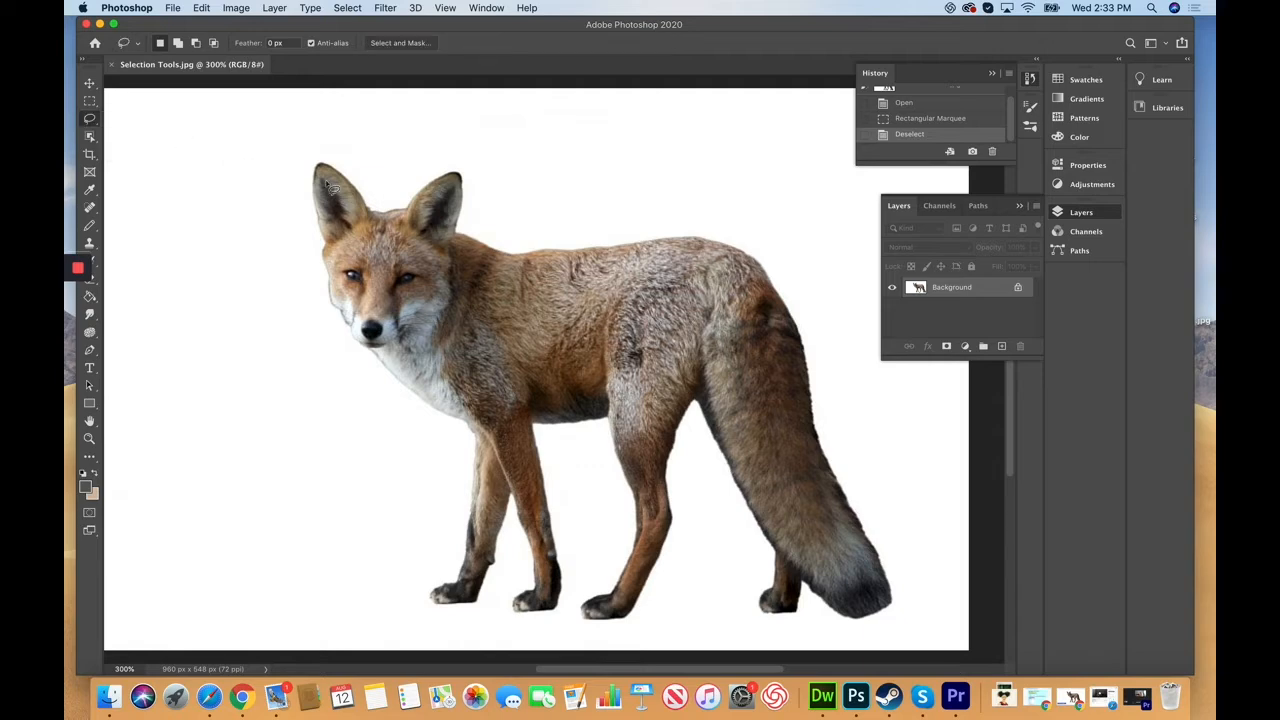
mouse_move(377, 219)
mouse_down()
mouse_move(318, 172)
mouse_move(336, 311)
mouse_move(344, 335)
mouse_move(373, 348)
mouse_move(405, 344)
mouse_move(437, 271)
mouse_move(378, 210)
mouse_up()
click(89, 101)
click(113, 115)
click(95, 119)
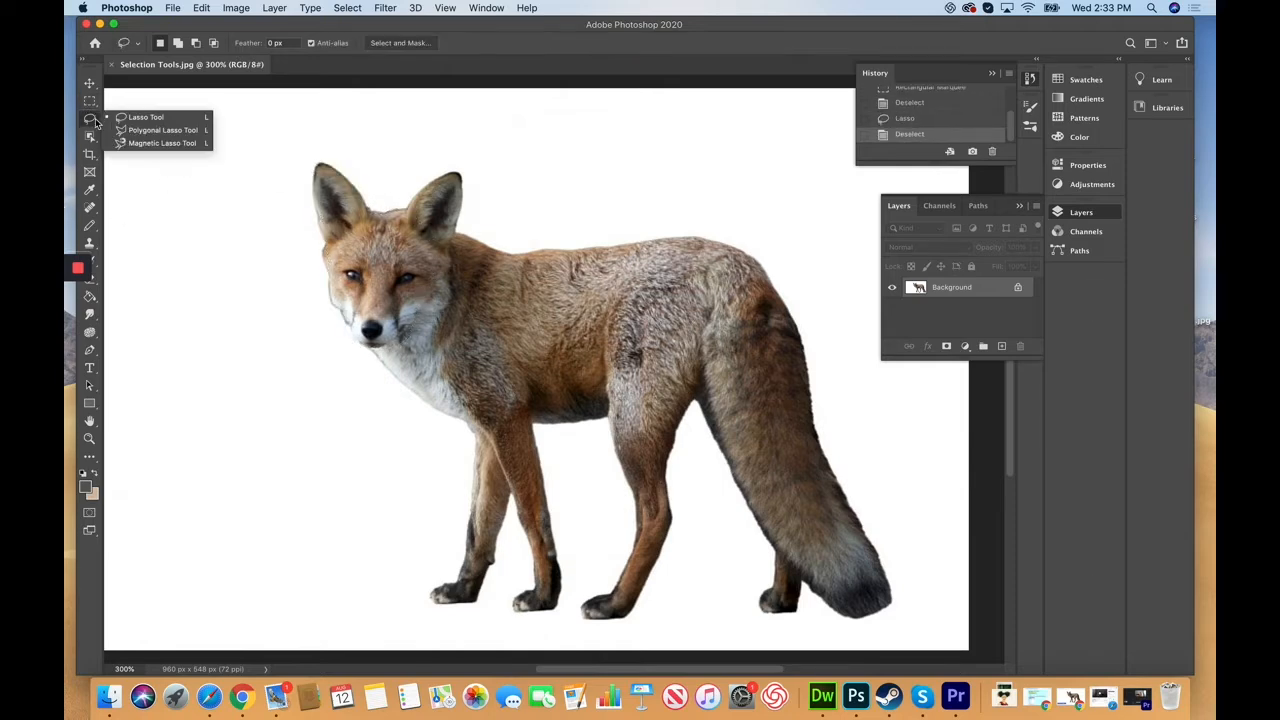
click(157, 131)
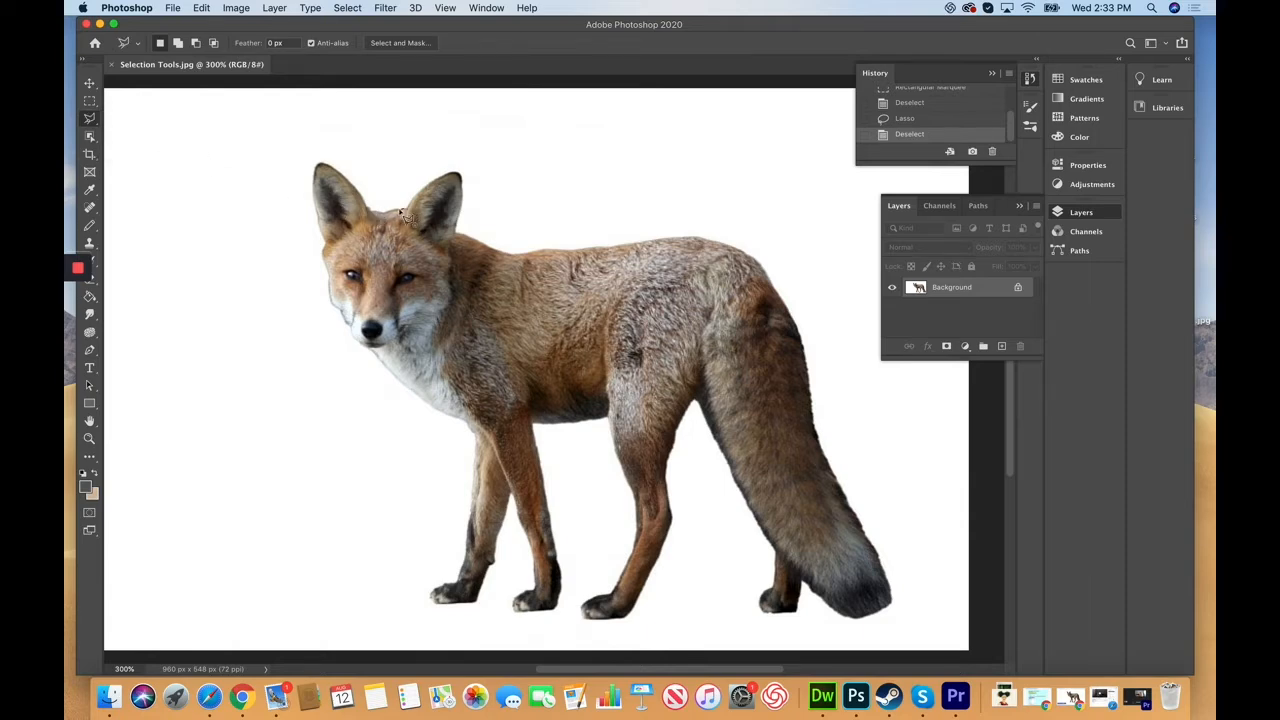
click(370, 213)
click(317, 161)
click(323, 268)
click(332, 282)
click(410, 334)
click(445, 292)
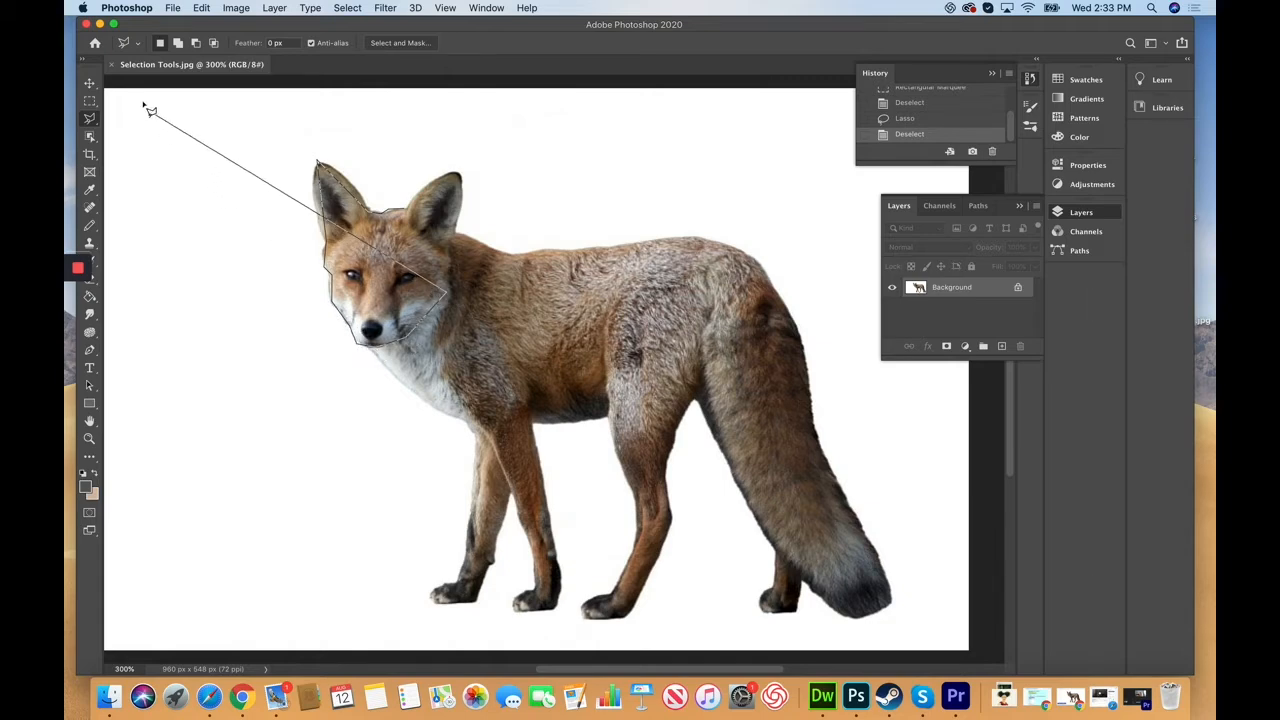
double_click(479, 203)
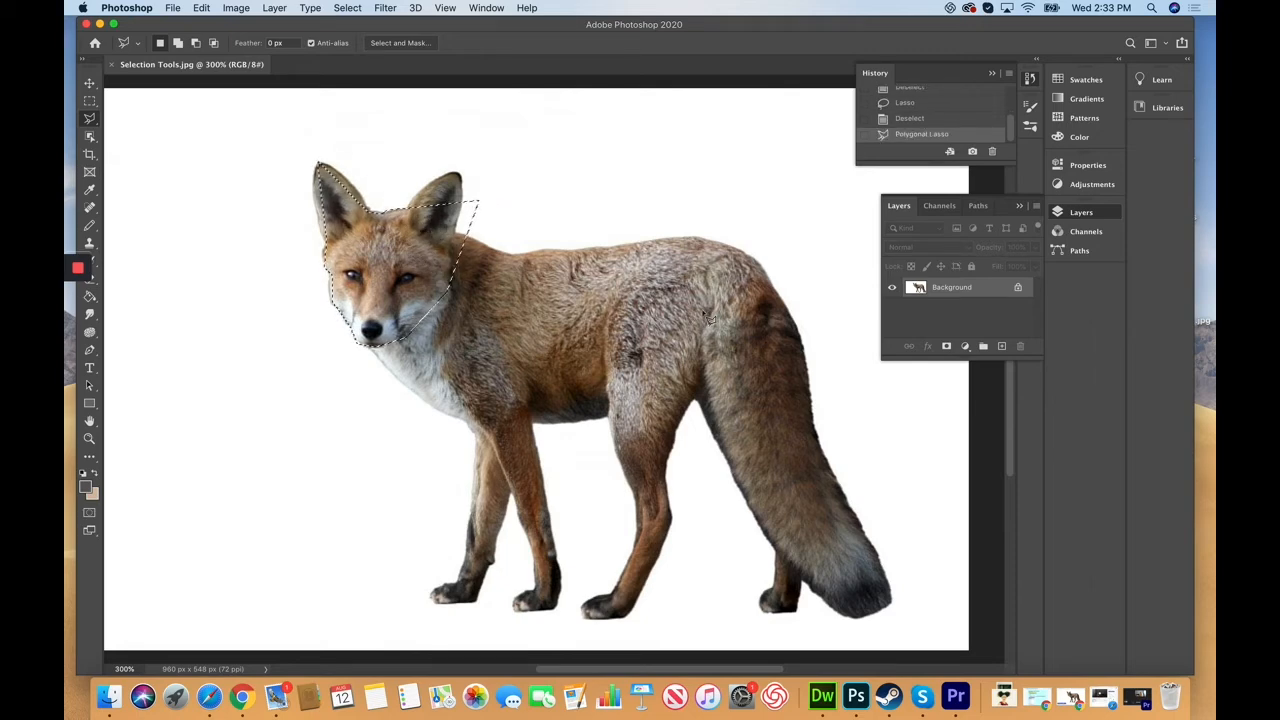
key(super+d)
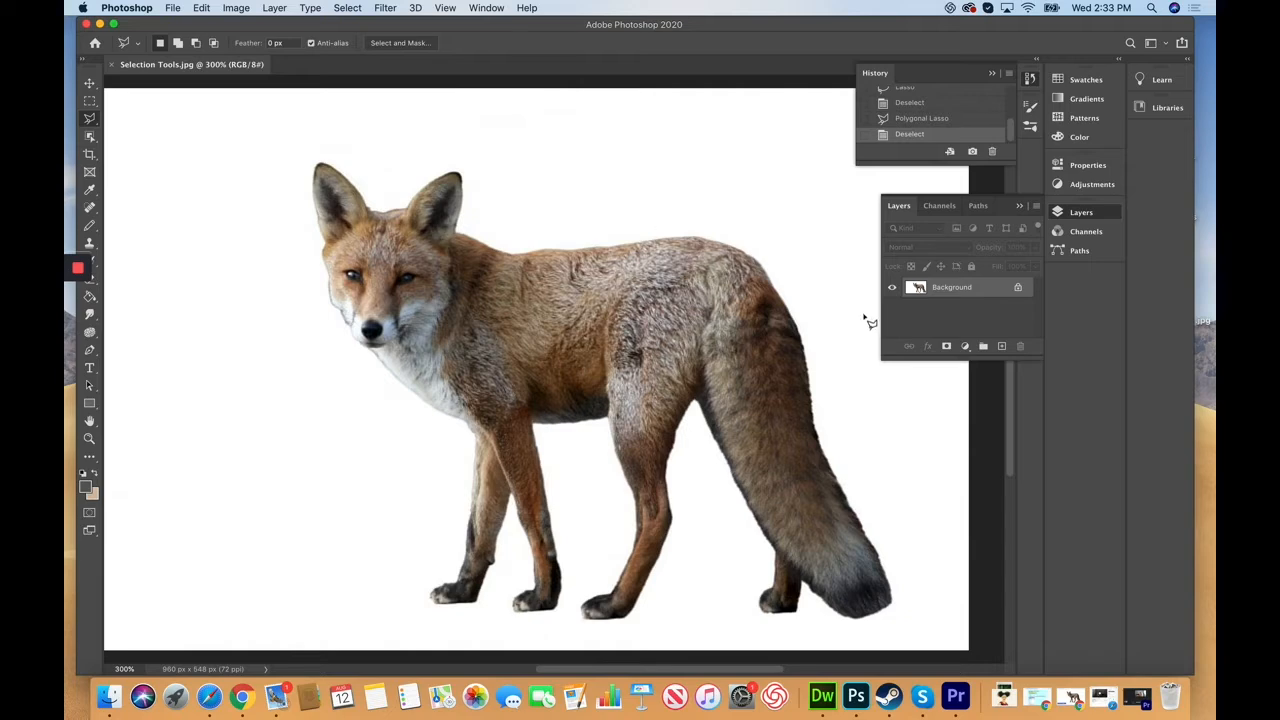
Step: Trace the fox's outline with the Magnetic Lasso, deleting stray anchors, and close the selection
right_click(91, 119)
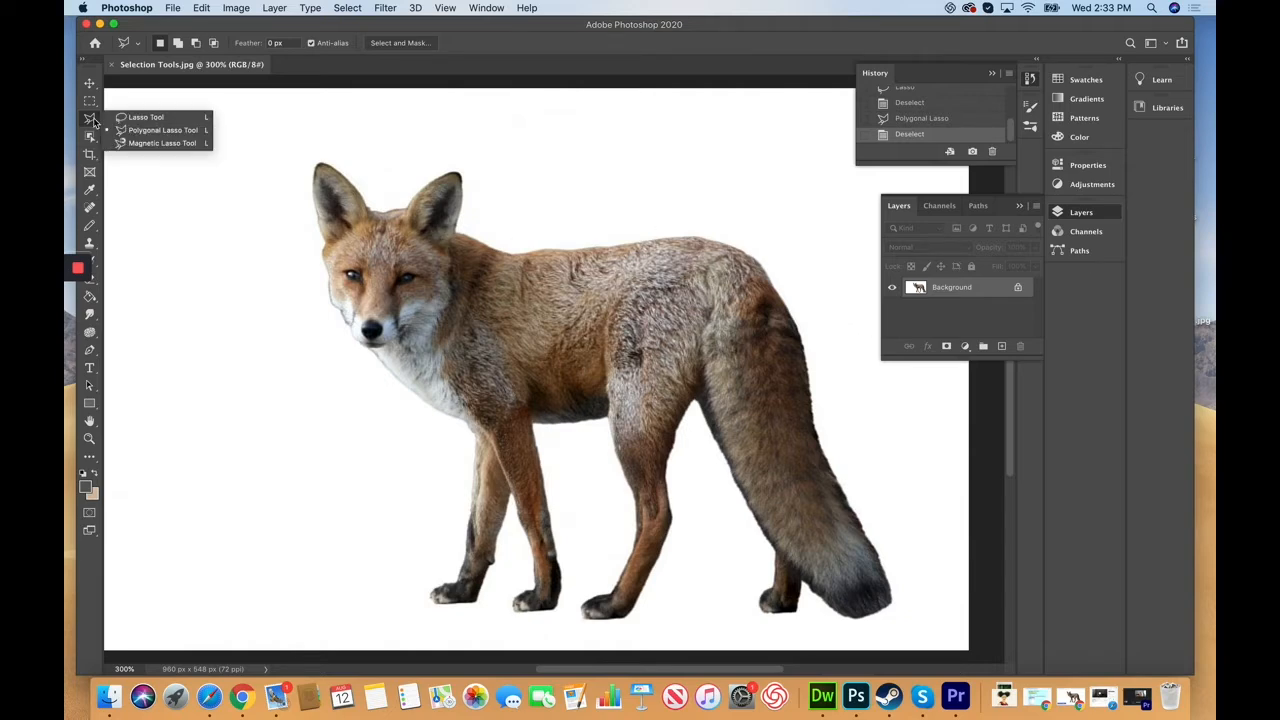
click(163, 143)
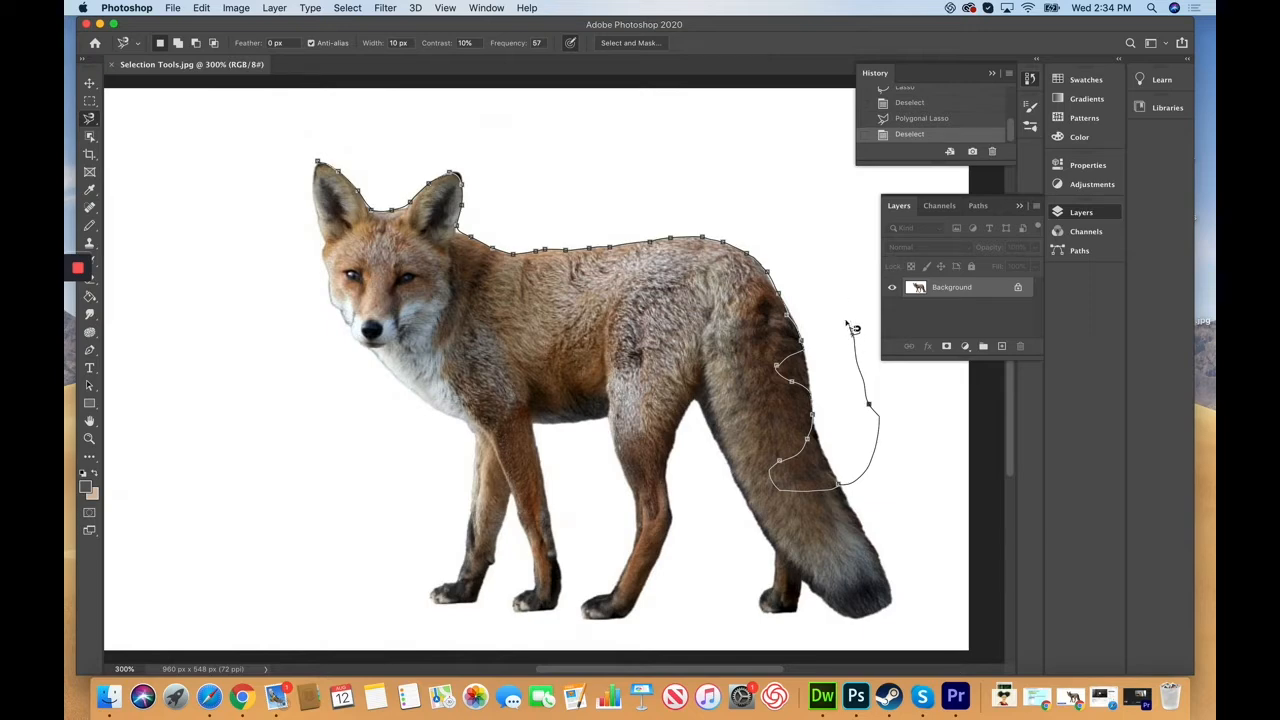
key(Delete)
key(Delete)
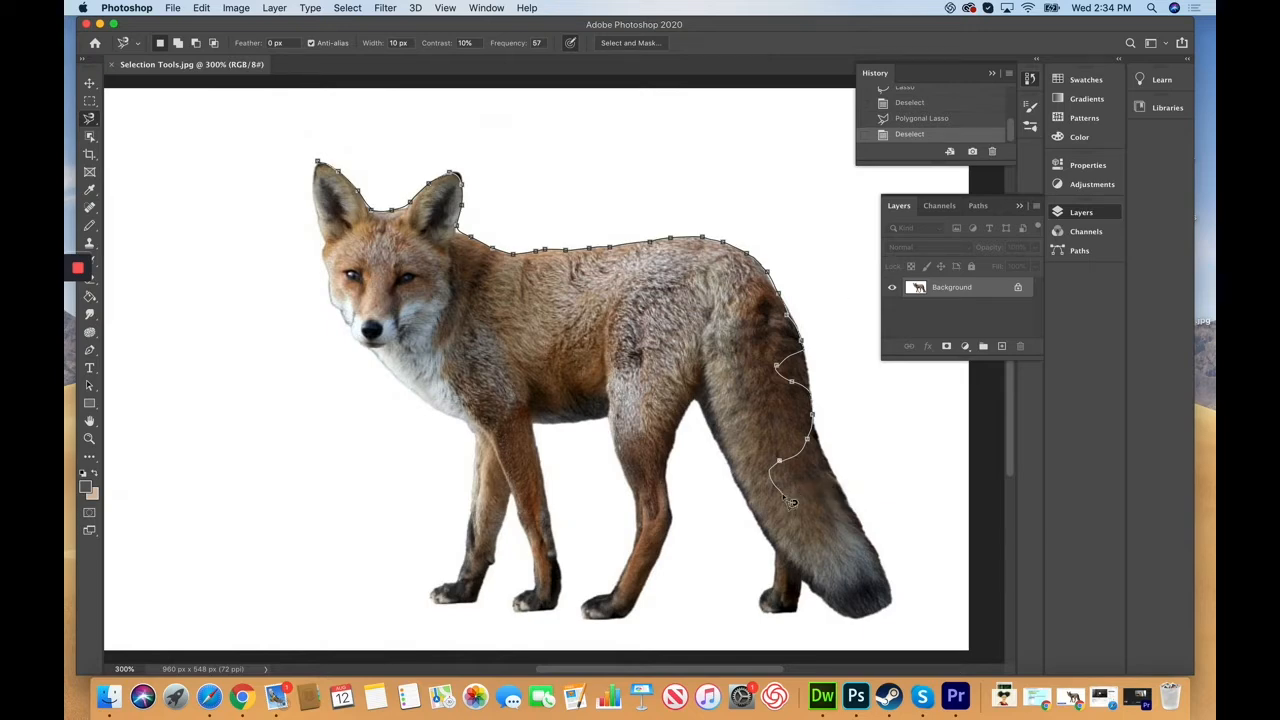
key(Delete)
key(Delete)
key(Delete)
key(Delete)
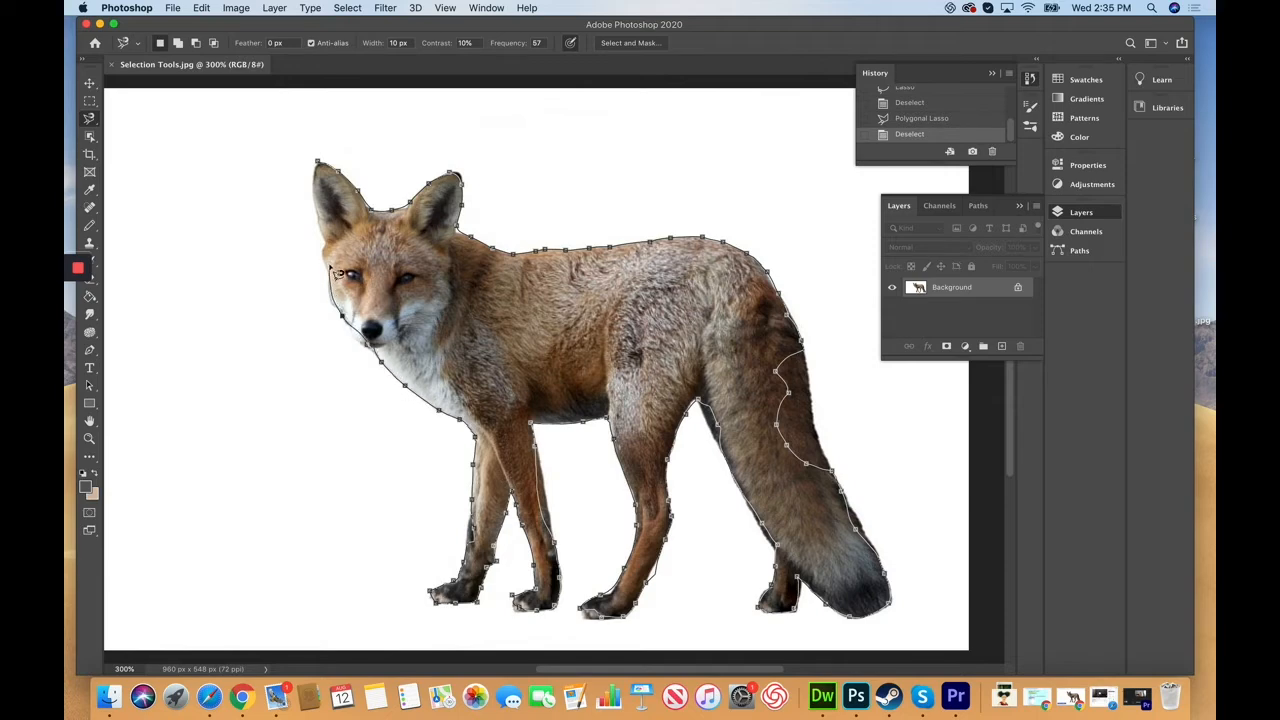
click(318, 163)
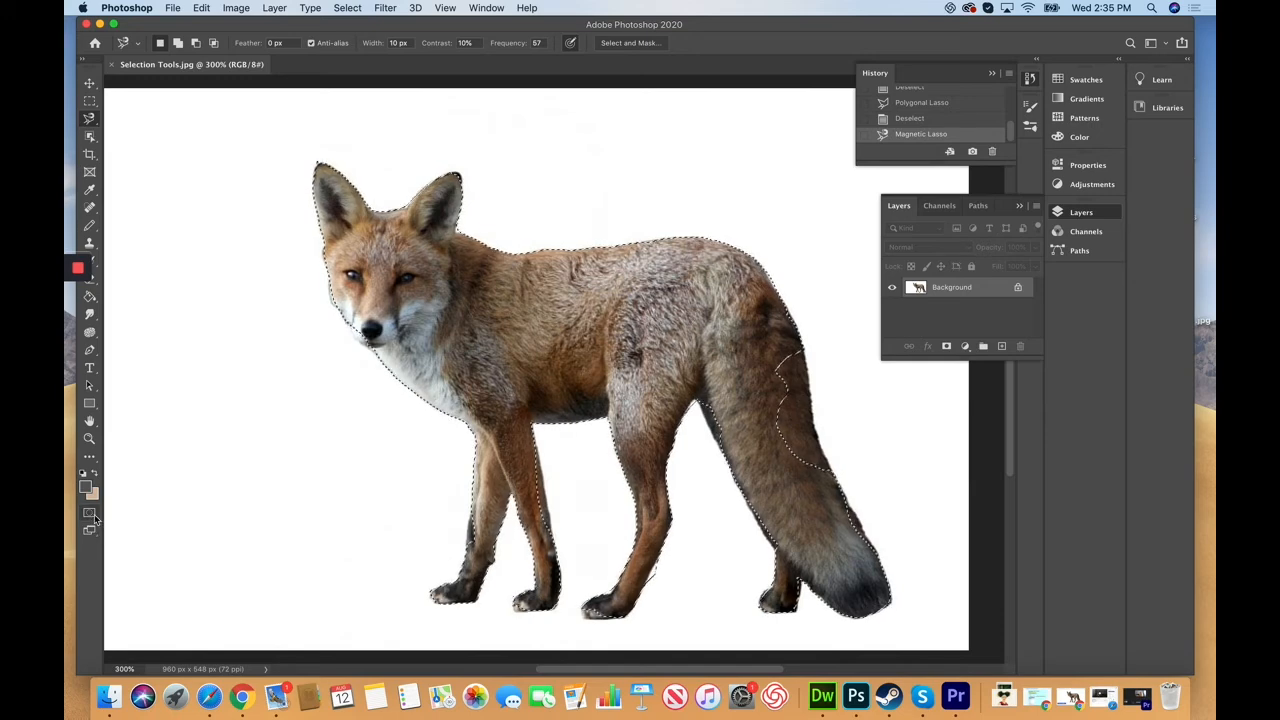
Step: Enter Quick Mask mode and paint mask over the fox's left cheek with the Eraser
click(92, 514)
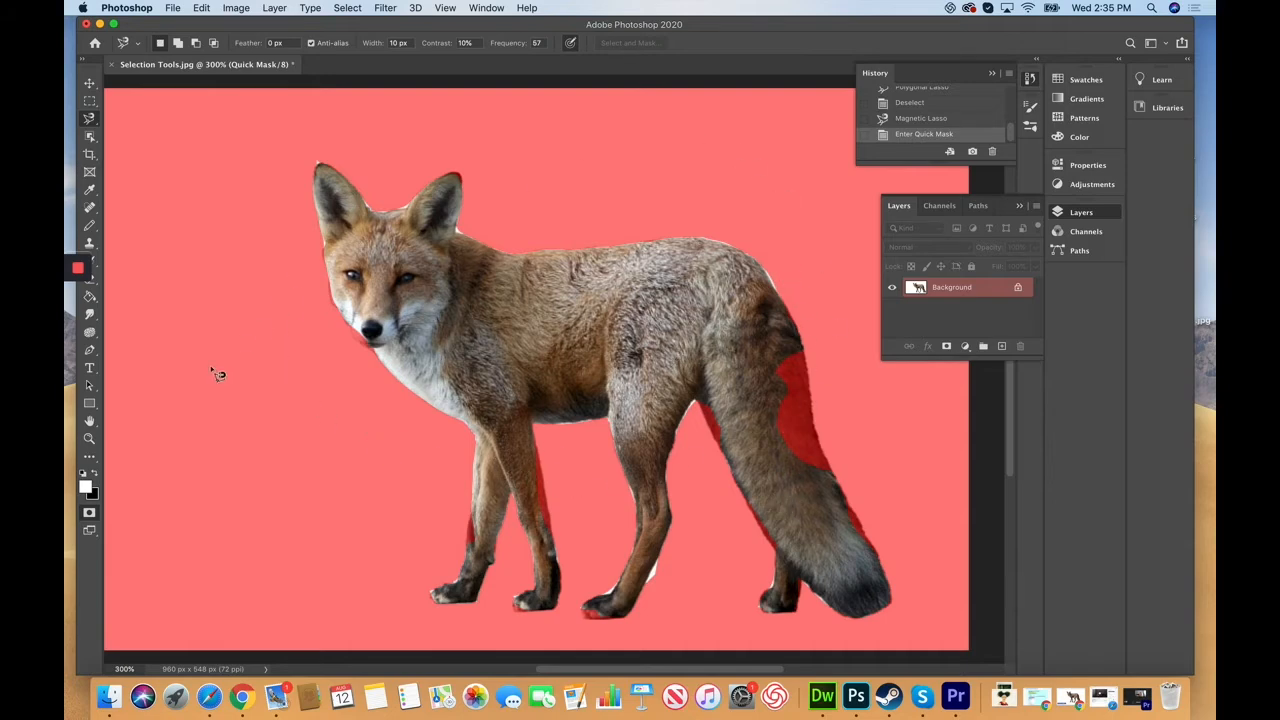
click(89, 515)
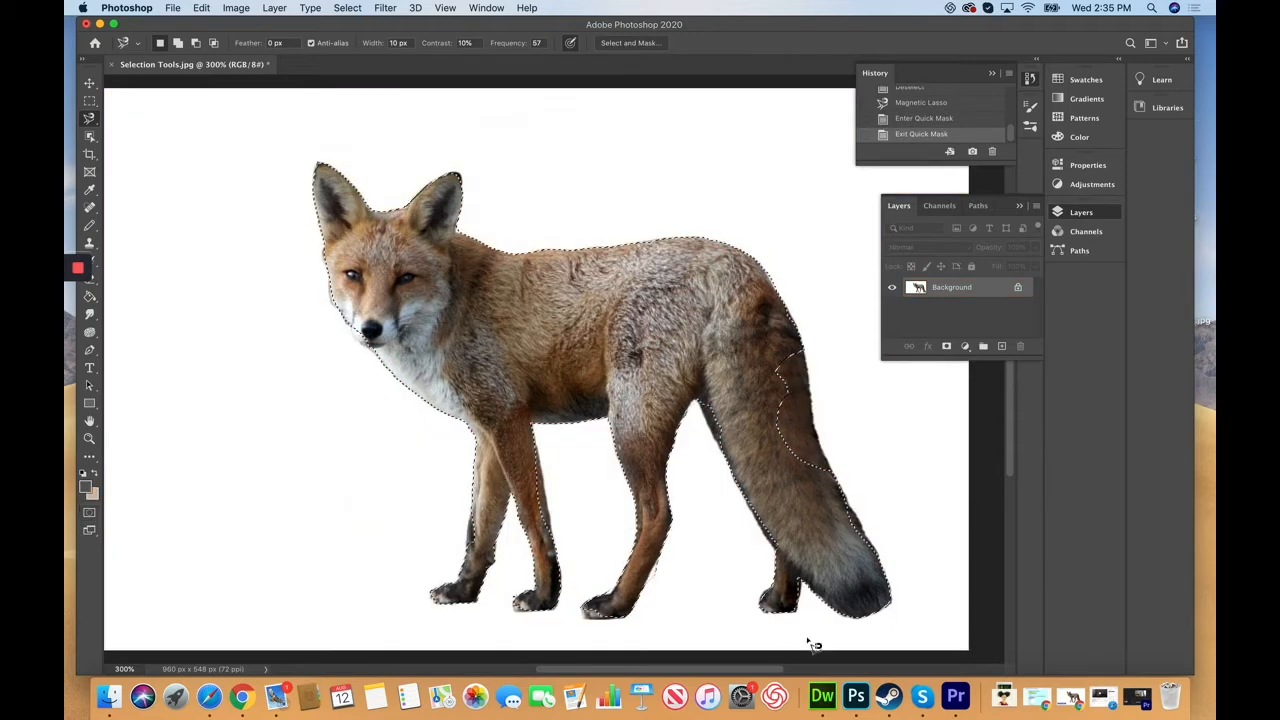
click(89, 515)
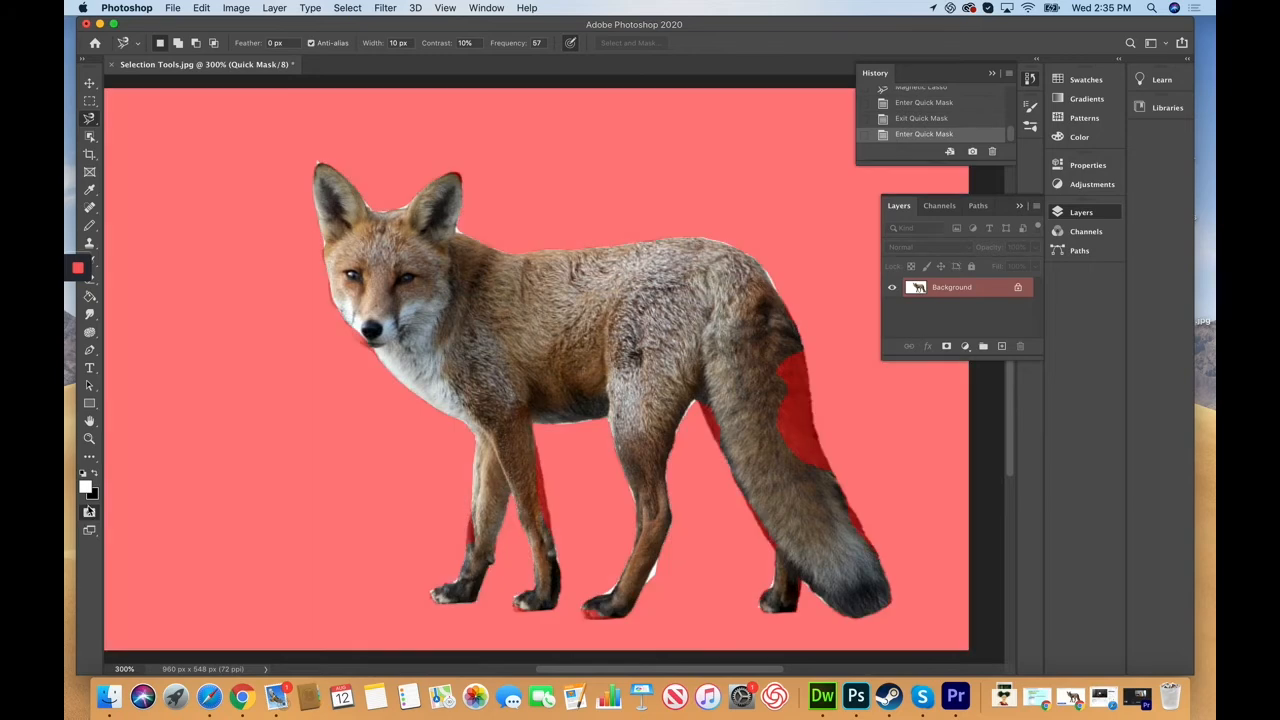
click(97, 281)
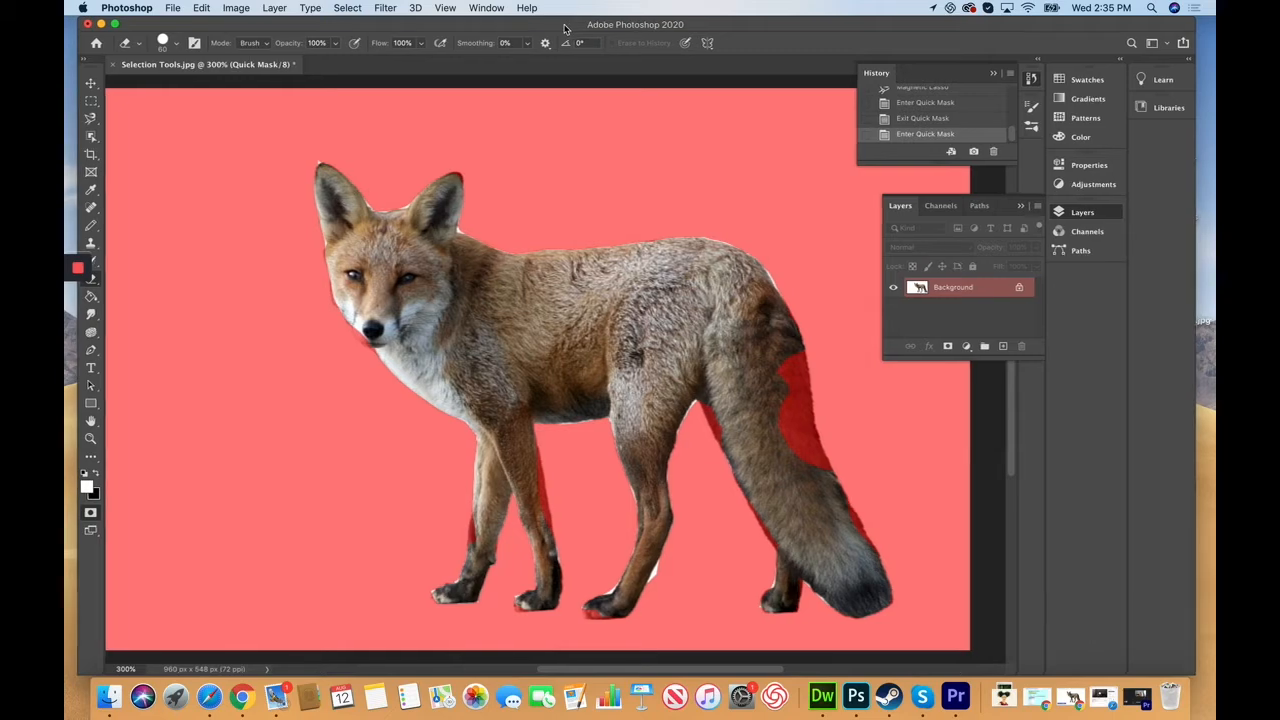
drag(562, 27, 583, 28)
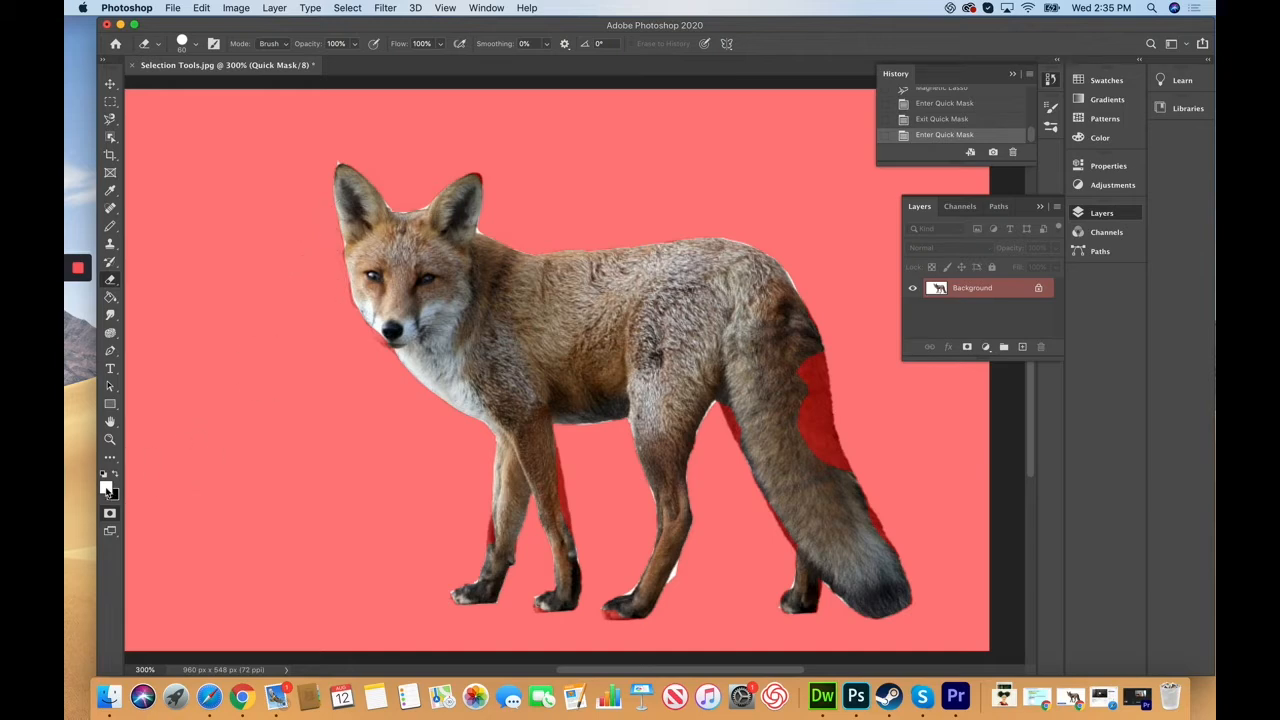
mouse_move(350, 255)
mouse_down()
mouse_move(331, 286)
mouse_move(330, 273)
mouse_move(347, 272)
mouse_move(351, 284)
mouse_move(338, 284)
mouse_move(392, 314)
mouse_up()
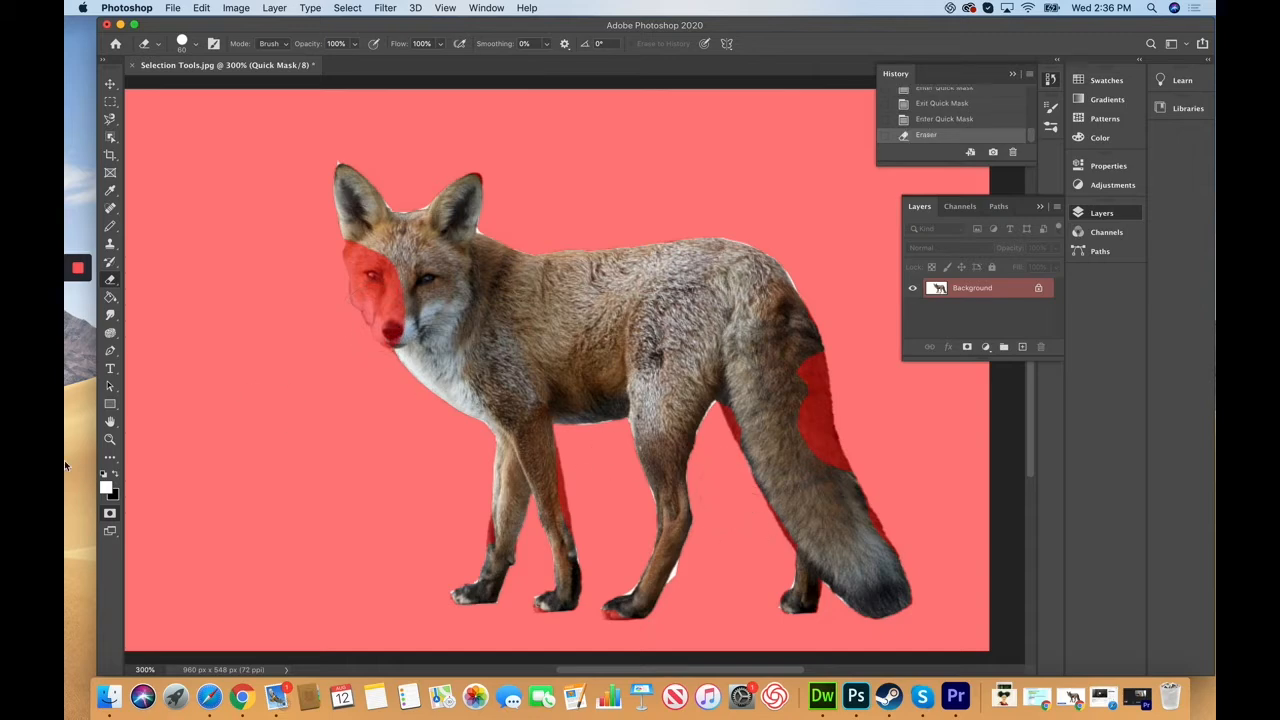
Step: Swap the colours and erase the red mask from the fox's eye, cheek and nose
click(115, 477)
drag(383, 258, 390, 292)
drag(362, 250, 400, 336)
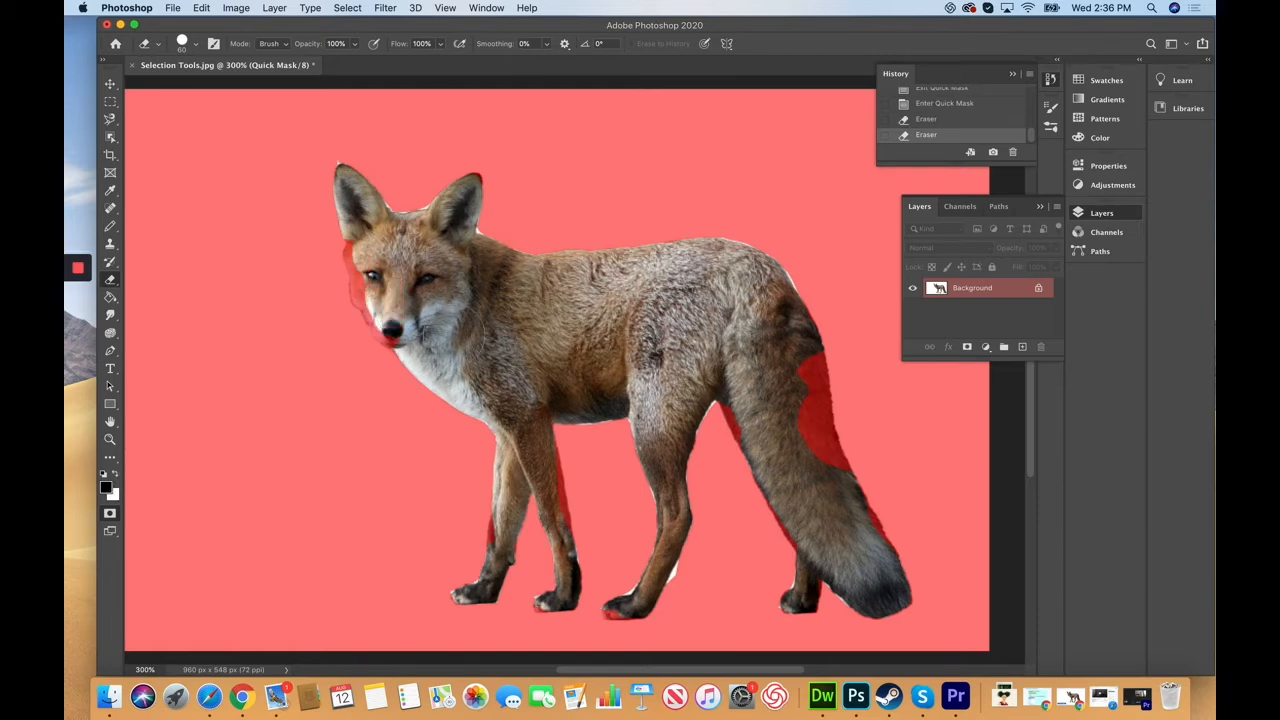
Step: Zoom in, shrink the eraser, clean the mask beside the nose and cheek, then exit Quick Mask
key(super+plus)
key(super+plus)
key(super+plus)
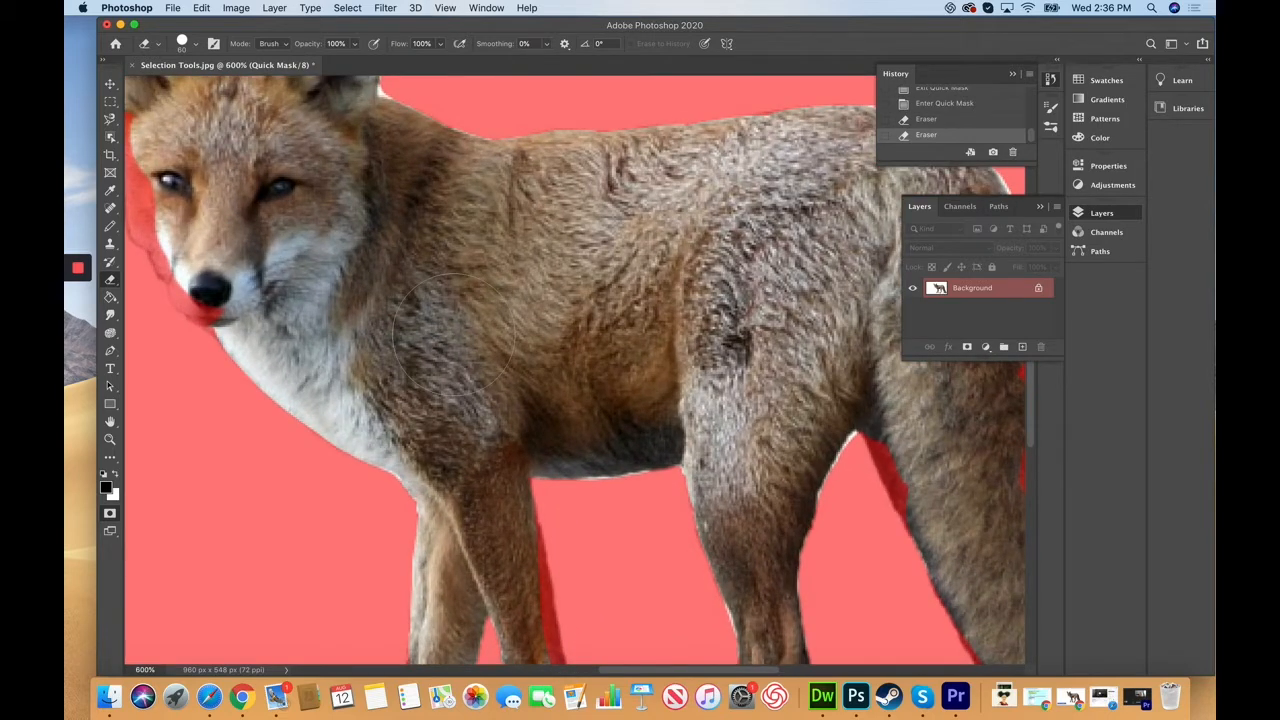
scroll(636, 673, left, 6)
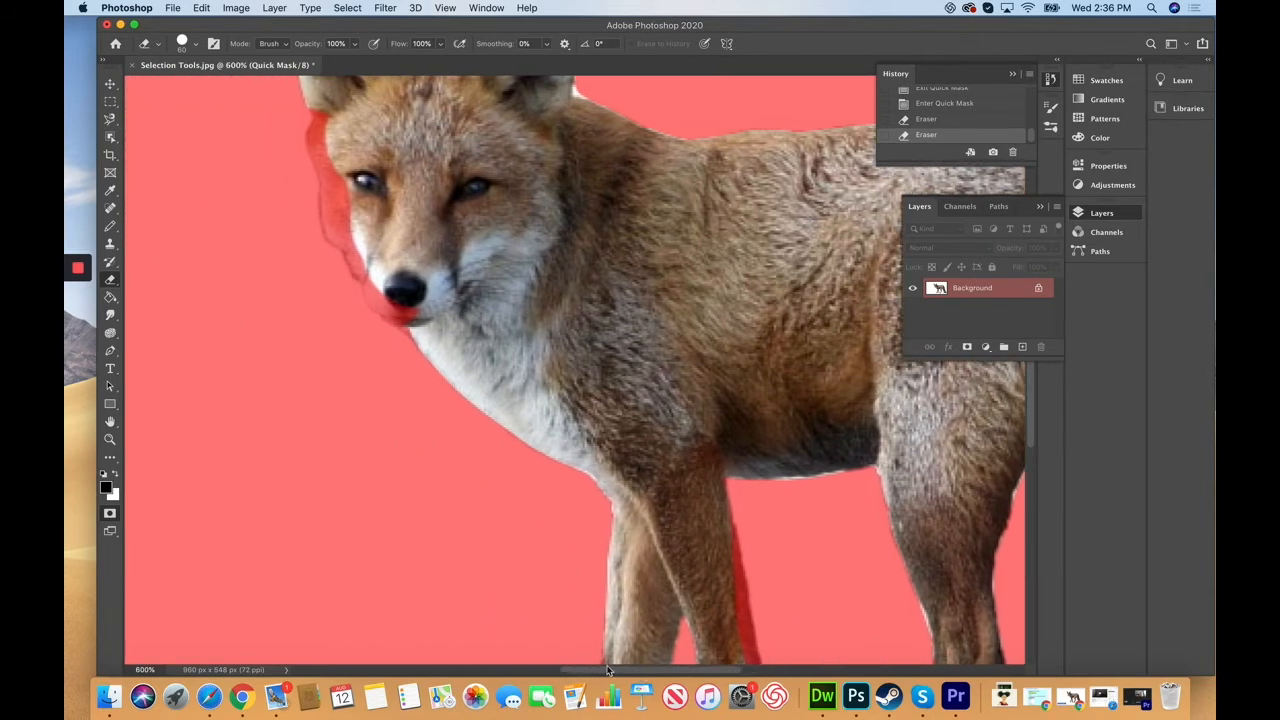
key(super+plus)
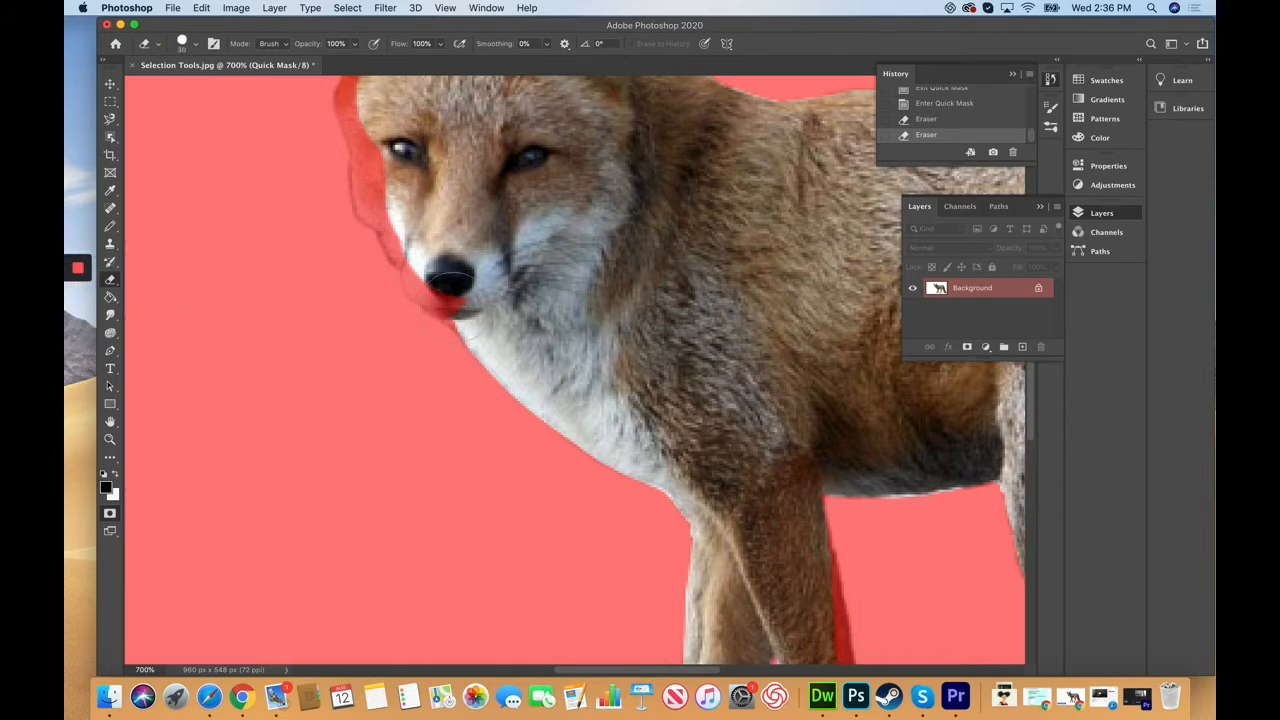
key(bracketleft)
key(bracketleft)
mouse_move(414, 263)
mouse_down()
mouse_move(433, 300)
mouse_move(466, 303)
mouse_up()
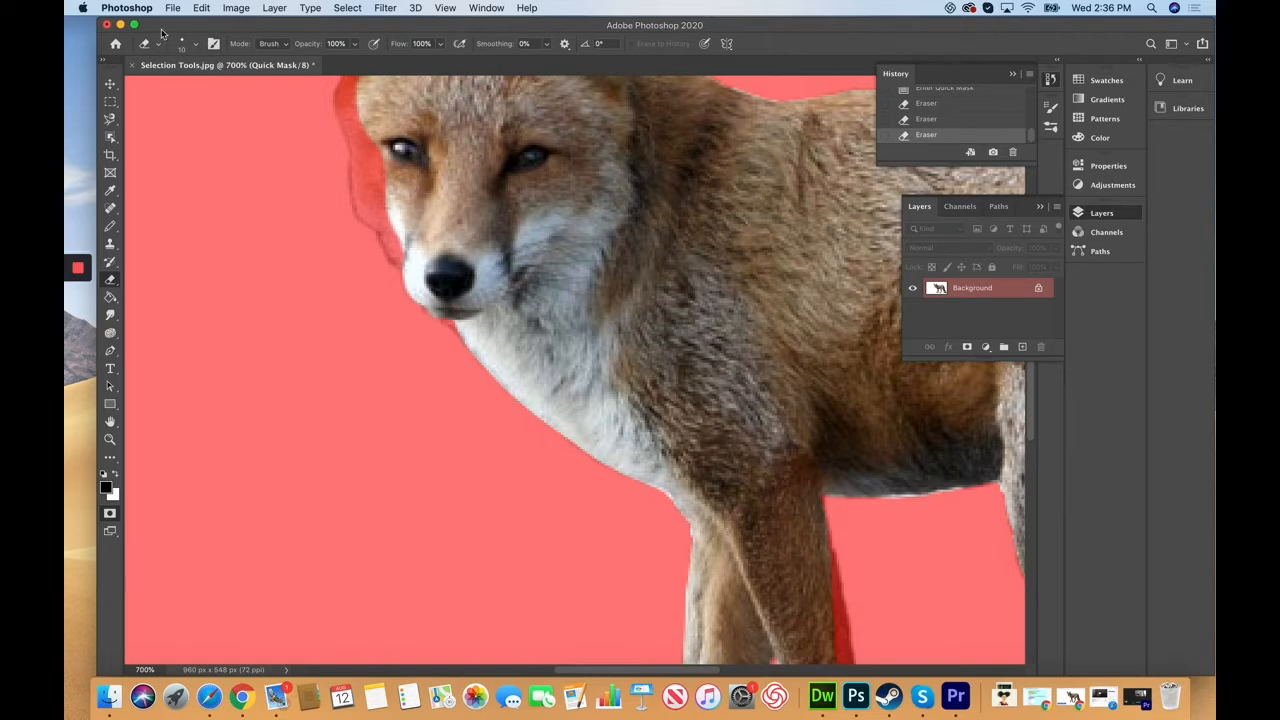
mouse_move(410, 260)
mouse_down()
mouse_move(364, 206)
mouse_move(373, 172)
mouse_move(382, 183)
mouse_move(363, 189)
mouse_move(368, 150)
mouse_move(349, 109)
mouse_move(358, 80)
mouse_move(378, 140)
mouse_up()
scroll(525, 285, up, 3)
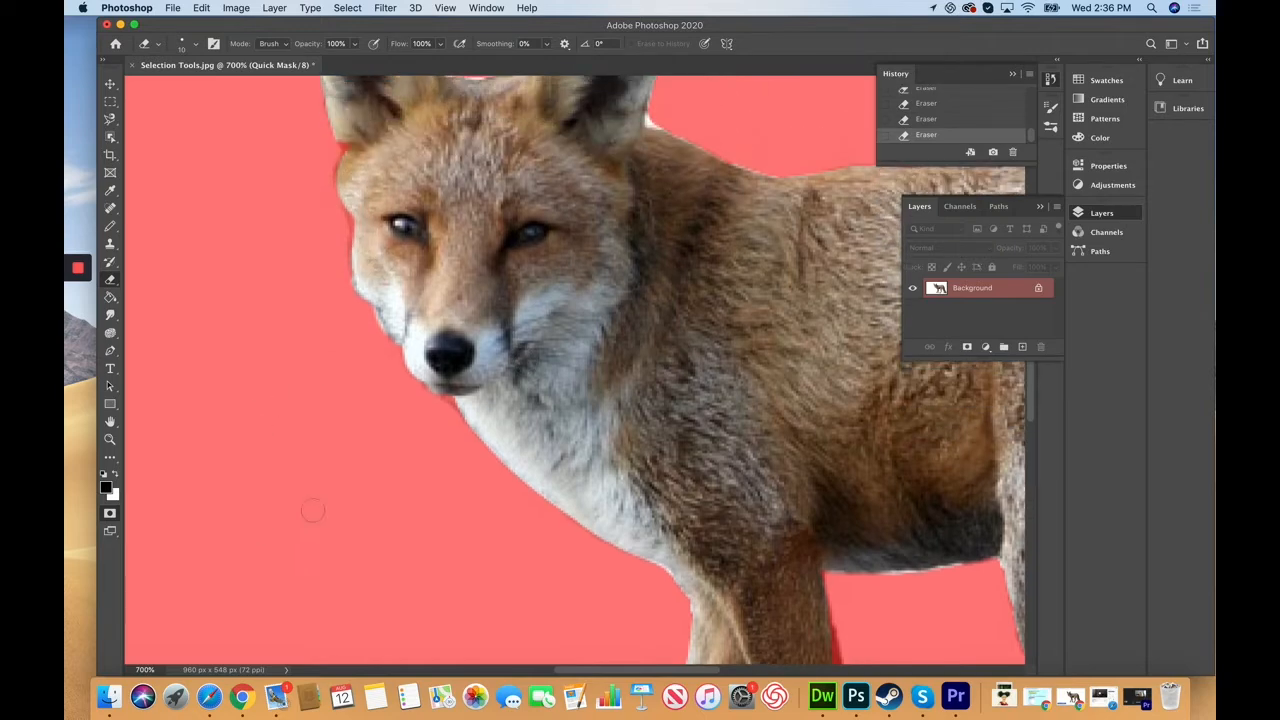
click(111, 514)
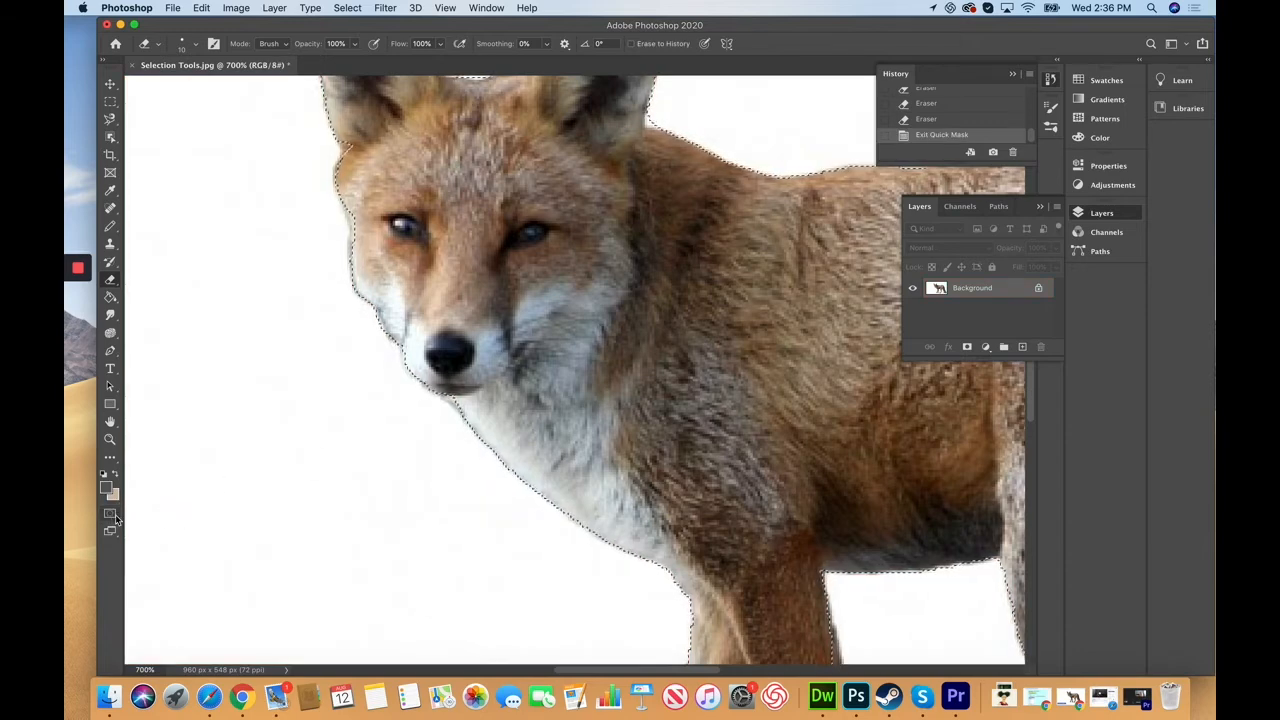
Step: Drag the selected fox to the left with the Move tool, leaving a tan fox-shaped gap
key(super+minus)
key(super+minus)
key(super+minus)
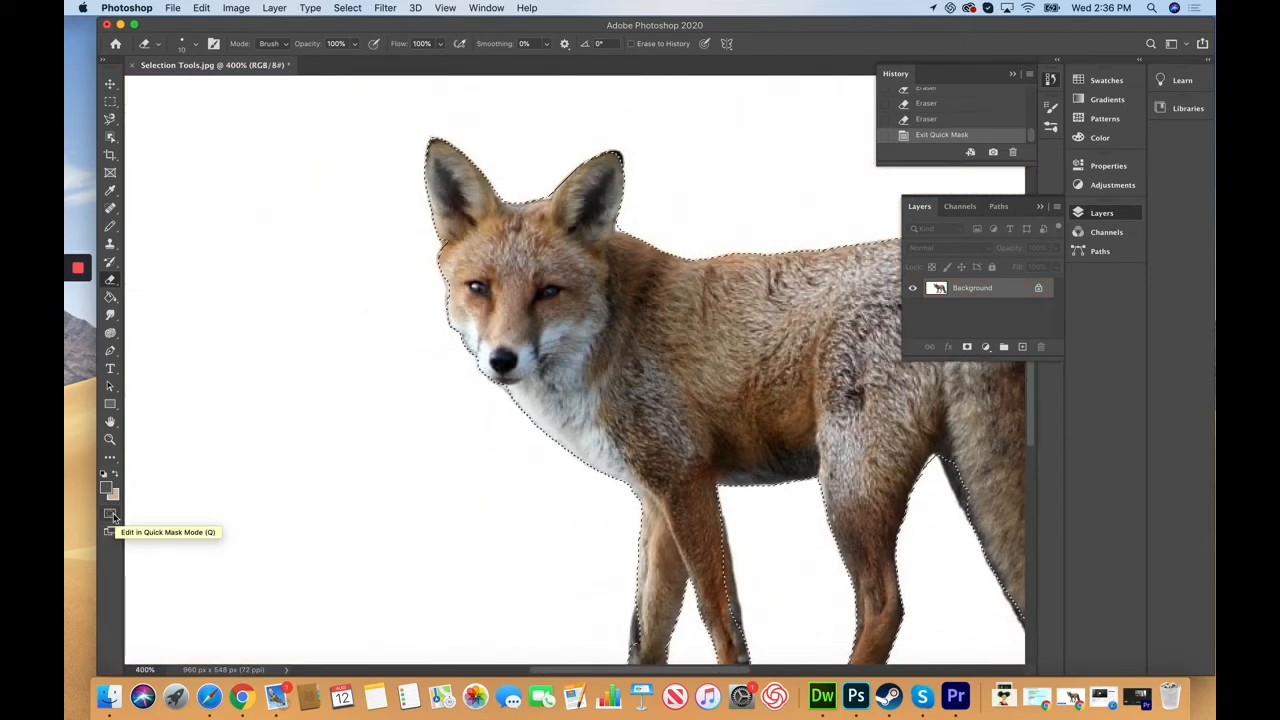
click(109, 83)
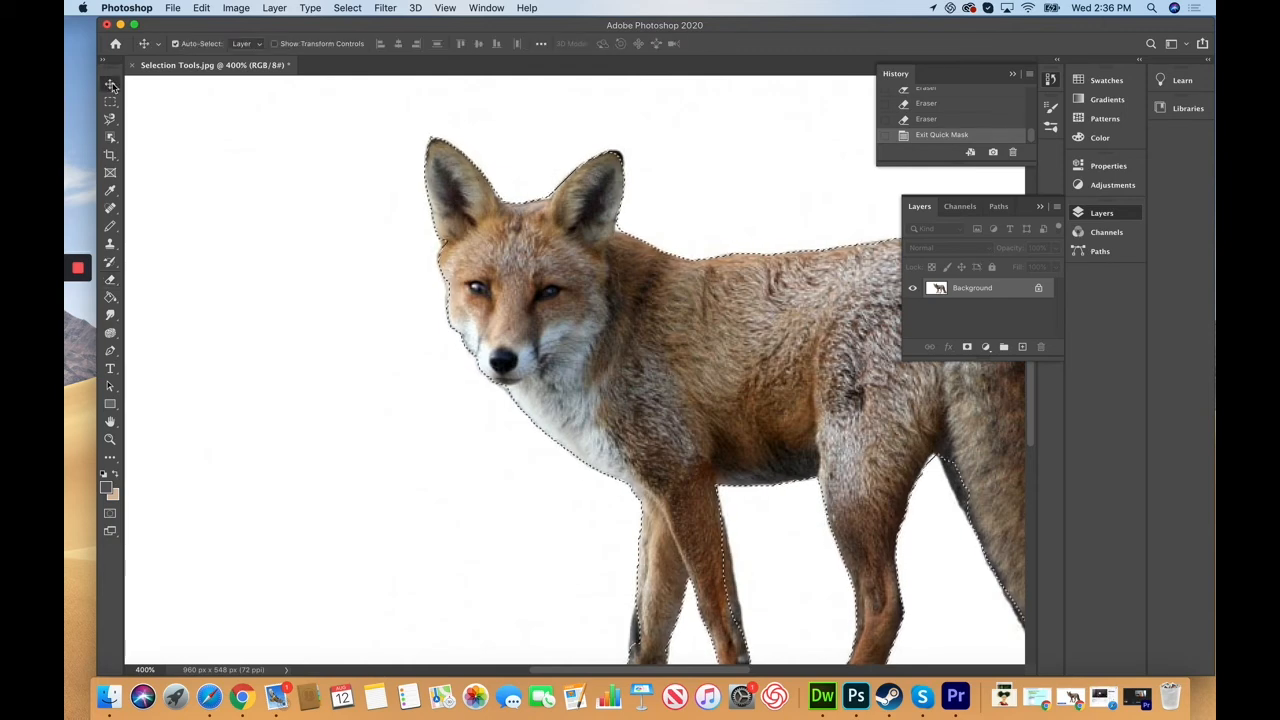
drag(666, 365, 431, 292)
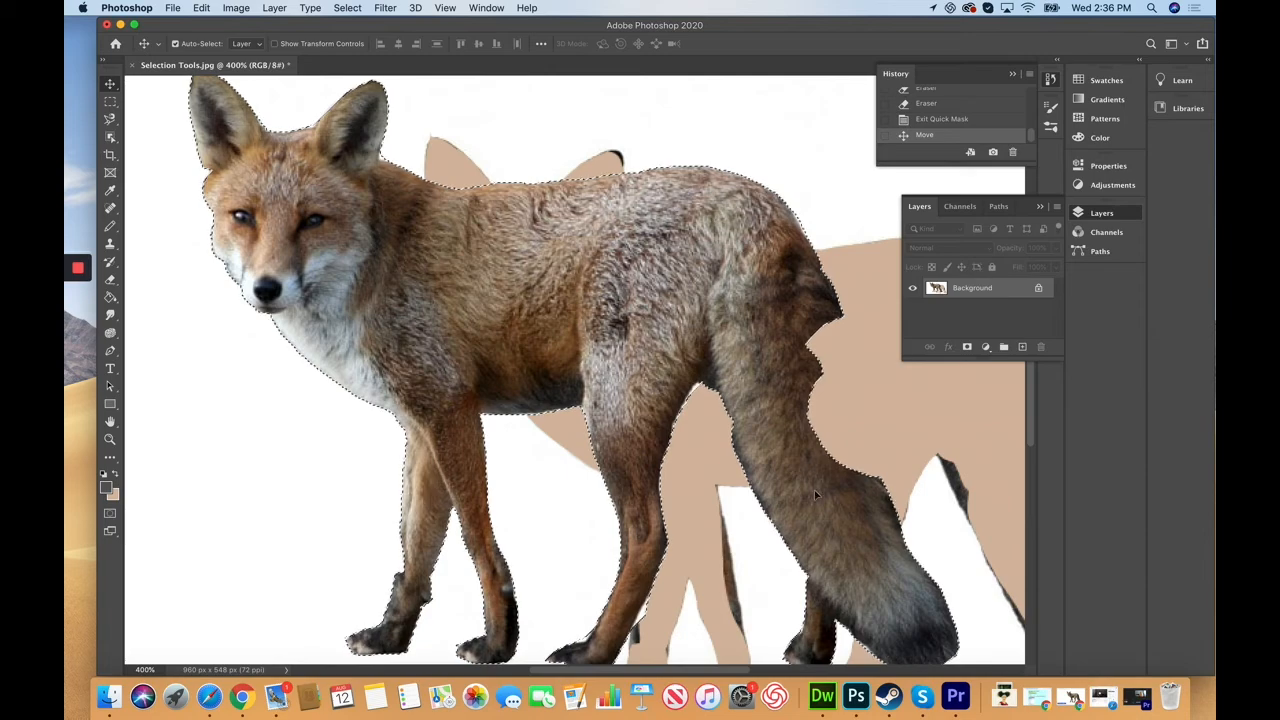
Step: Undo the fox move with Edit > Undo Move and deselect using the Rectangular Marquee
click(201, 8)
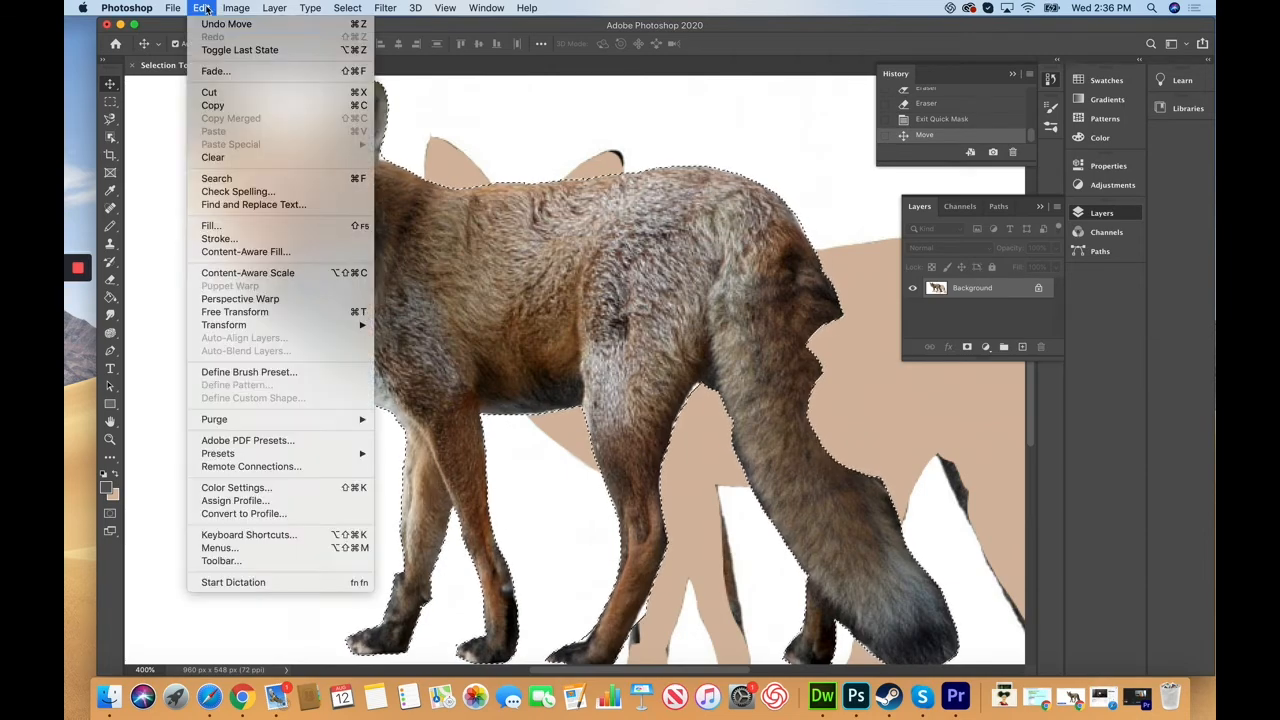
click(214, 25)
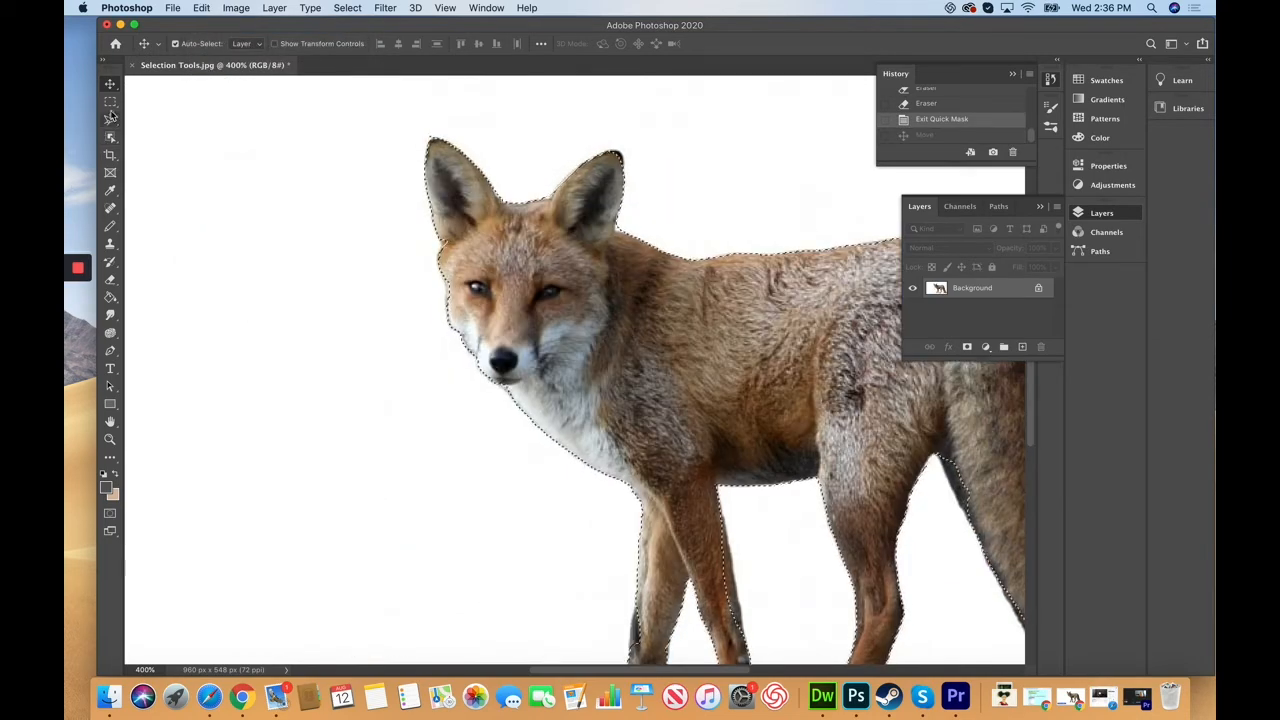
key(m)
click(320, 210)
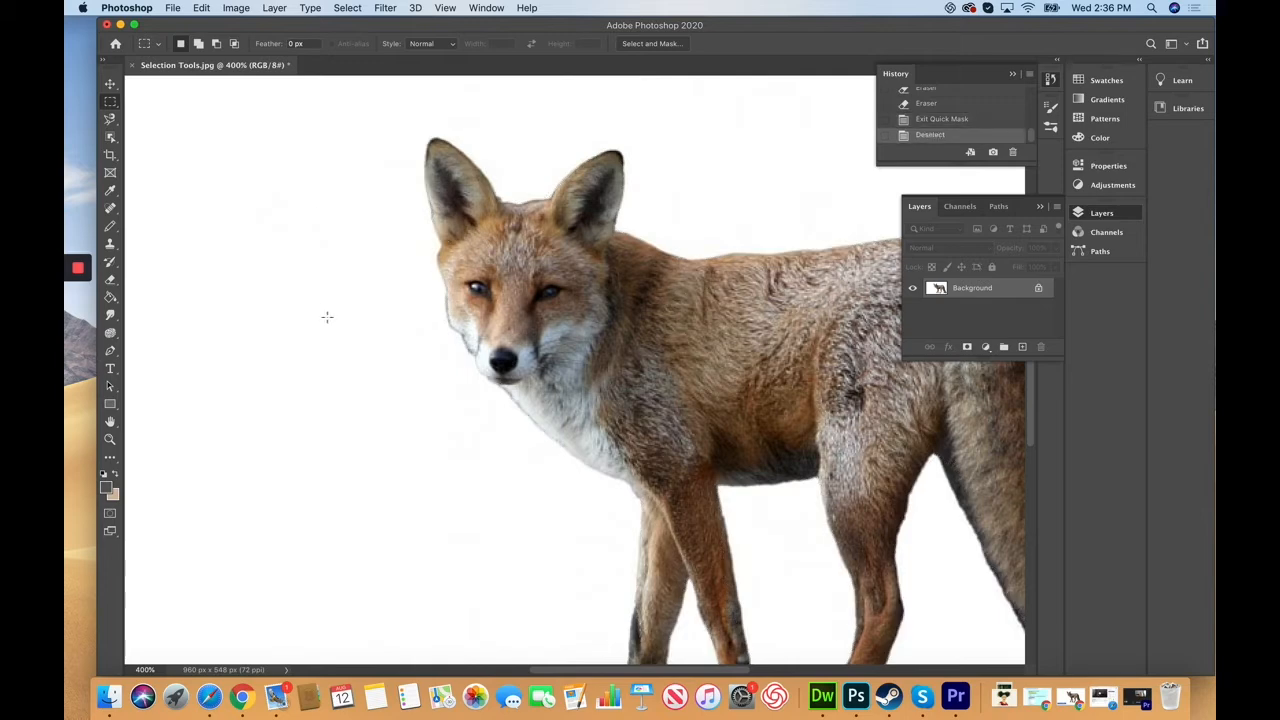
click(111, 136)
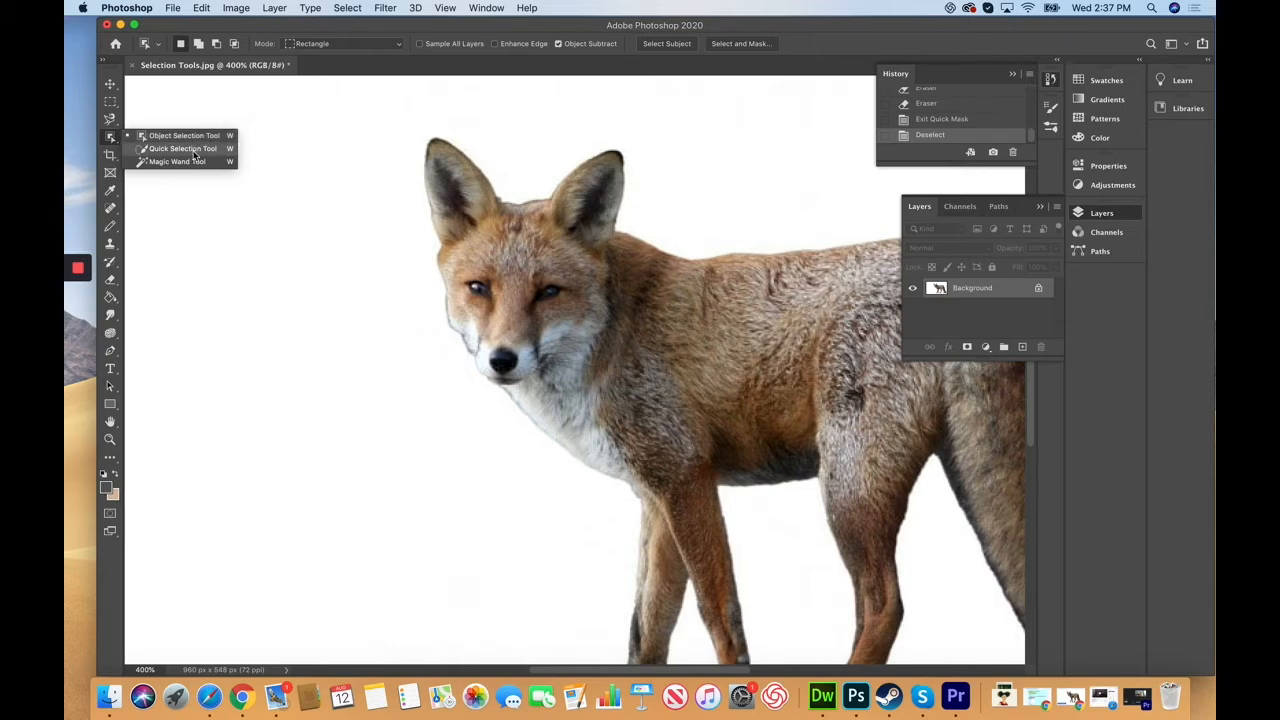
click(195, 152)
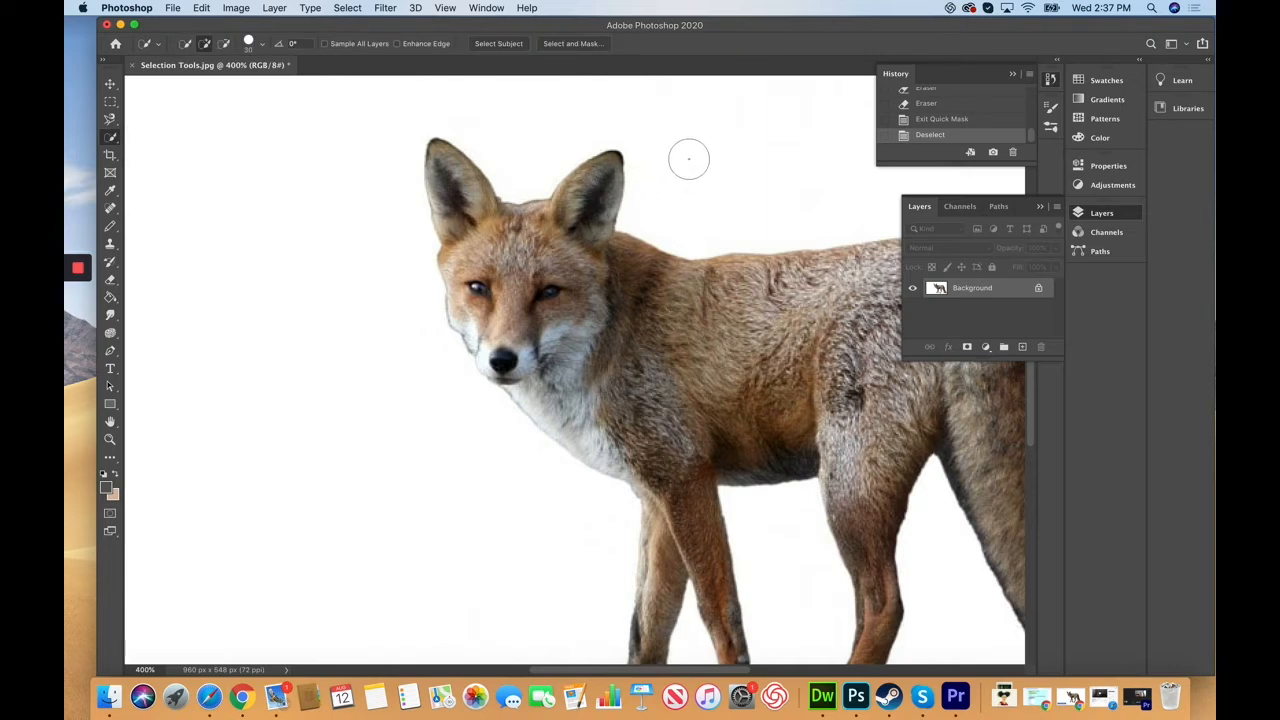
mouse_move(689, 159)
mouse_down()
mouse_move(669, 123)
mouse_move(618, 97)
mouse_move(563, 103)
mouse_move(434, 80)
mouse_move(354, 103)
mouse_move(320, 249)
mouse_move(340, 369)
mouse_move(405, 455)
mouse_up()
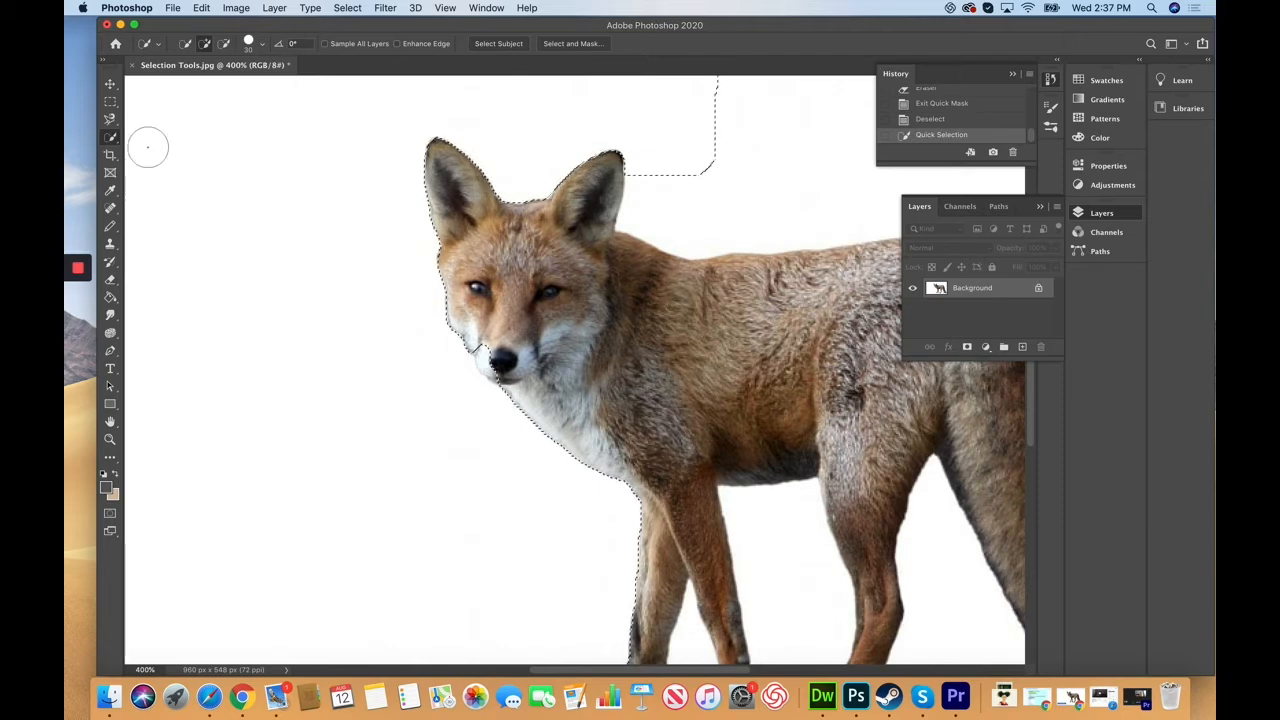
click(110, 101)
click(239, 167)
right_click(110, 137)
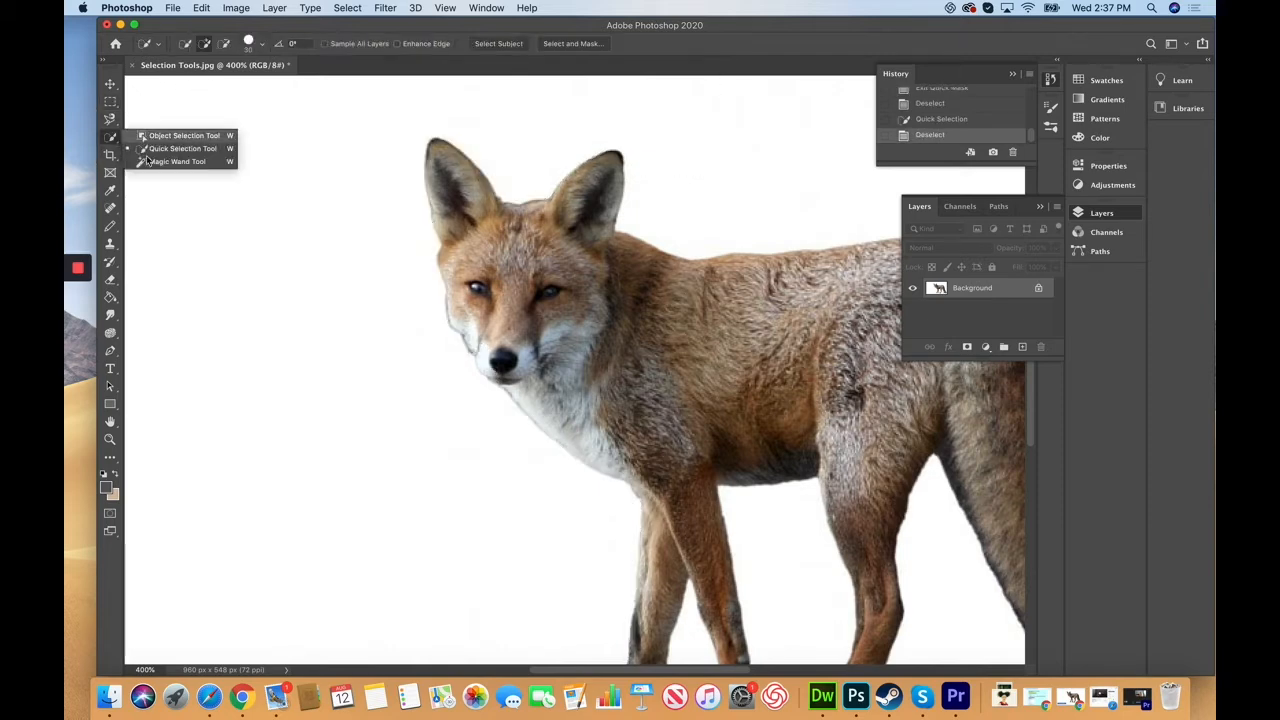
Step: Select the white background with one Magic Wand click and zoom out to 200%
click(172, 167)
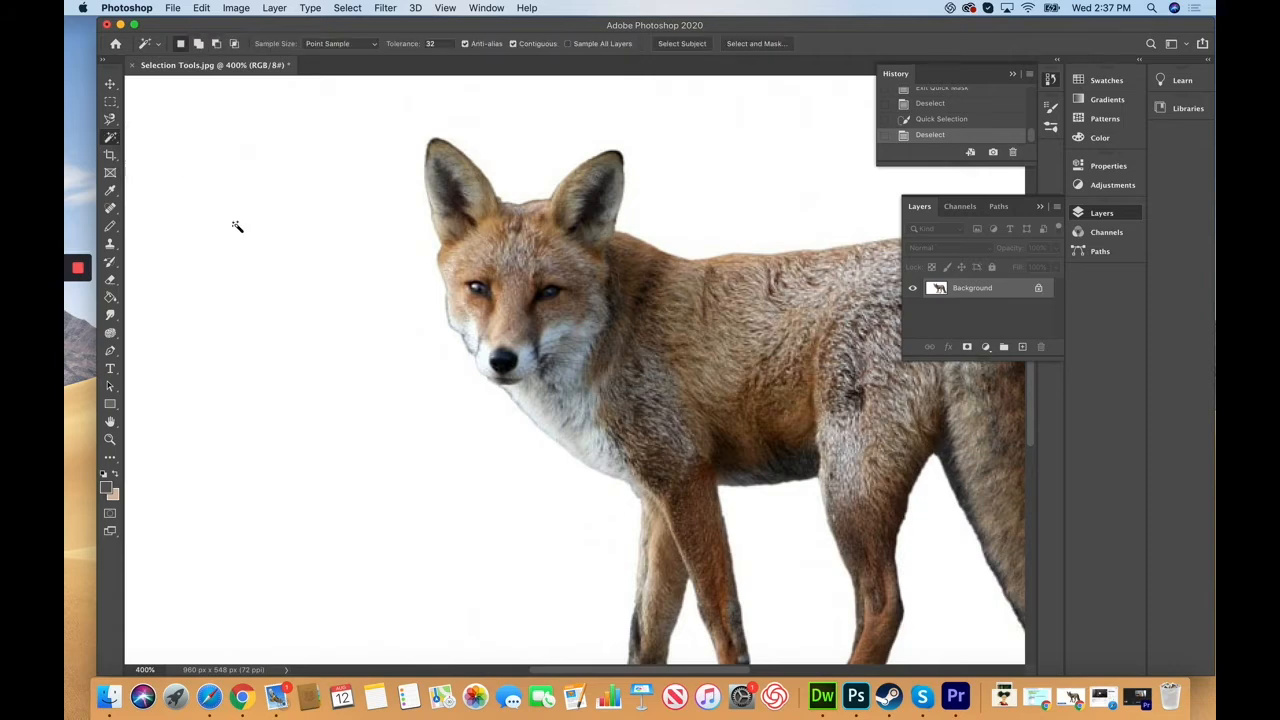
click(328, 232)
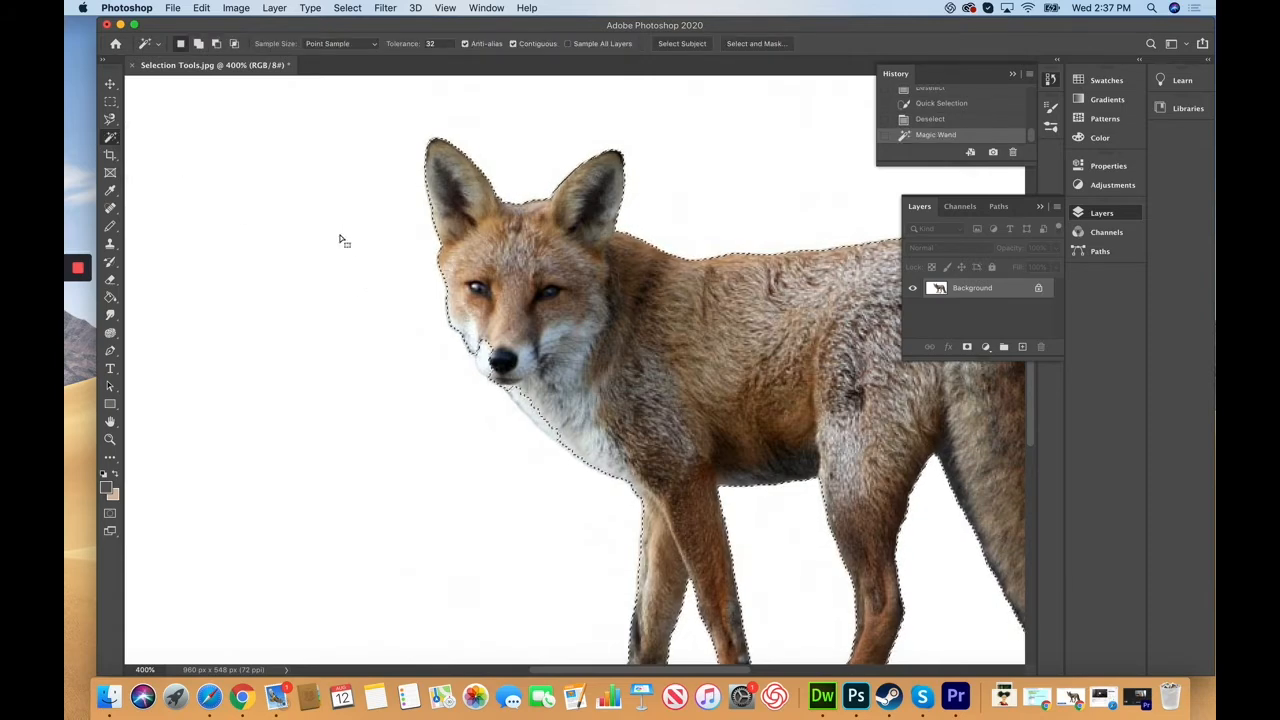
key(super+minus)
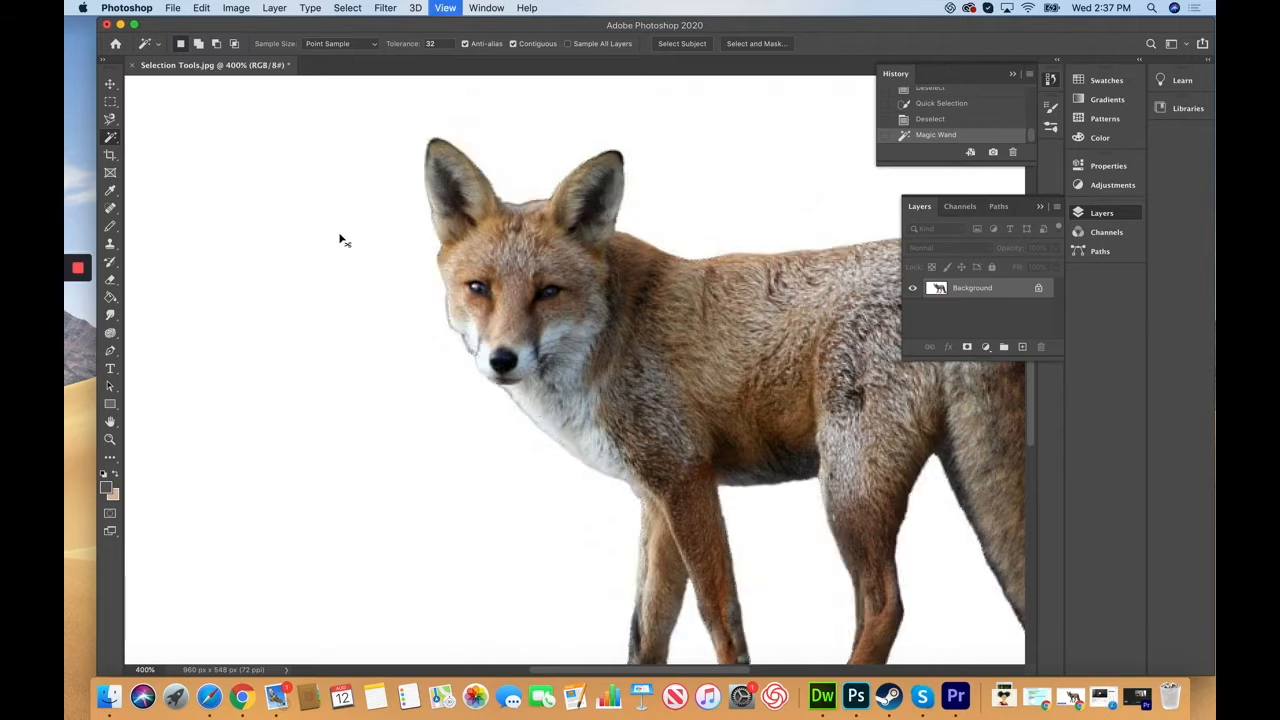
key(super+minus)
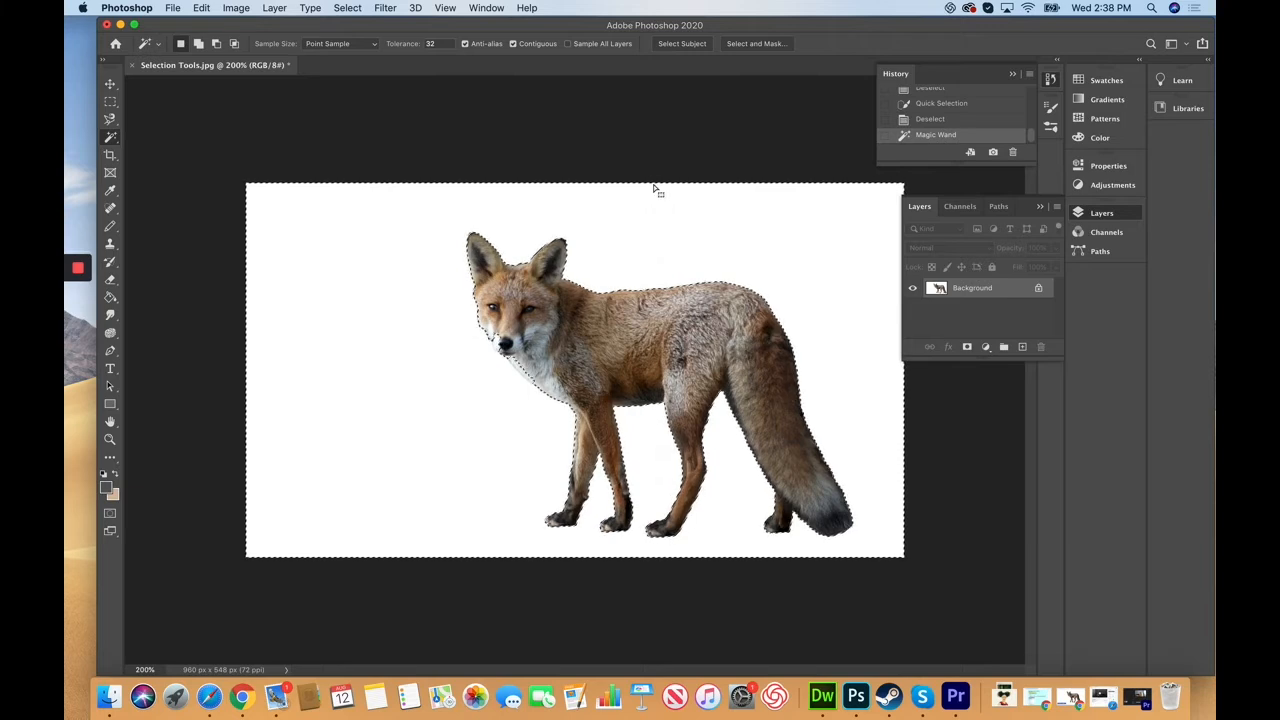
Step: Preview the background selection in Quick Mask, apply Select > Inverse onto the fox, then deselect
click(111, 513)
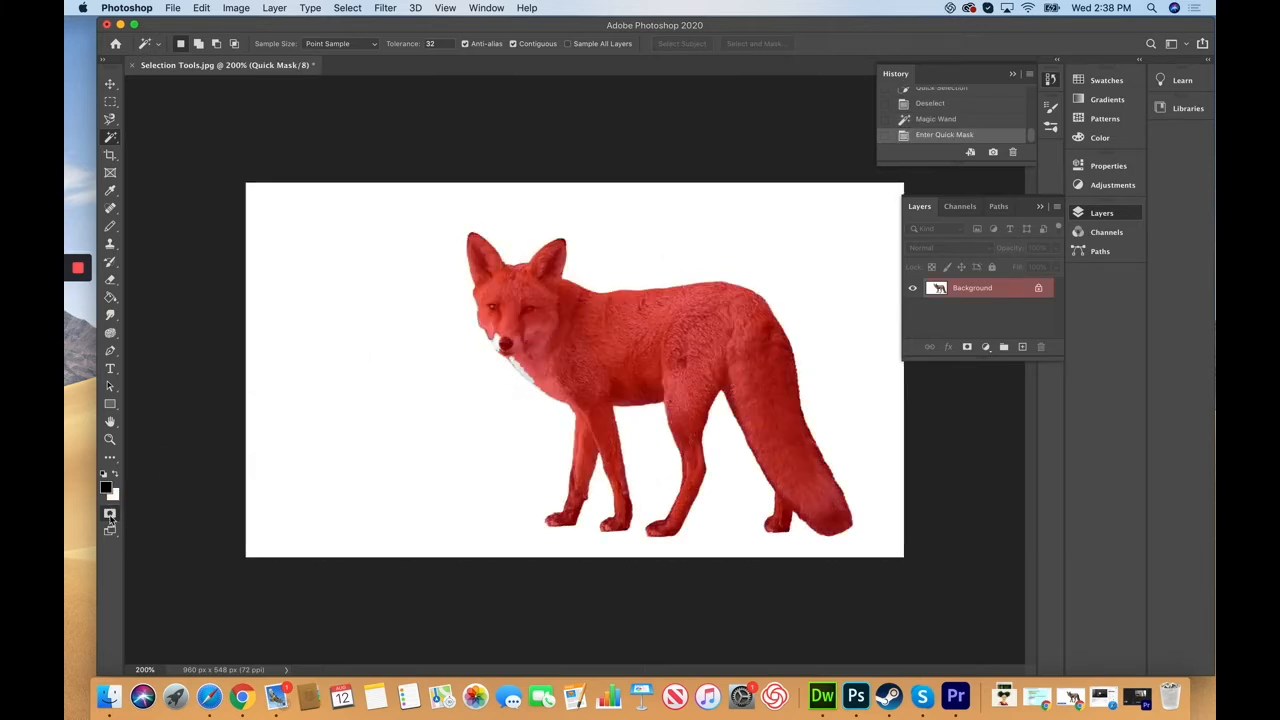
click(110, 514)
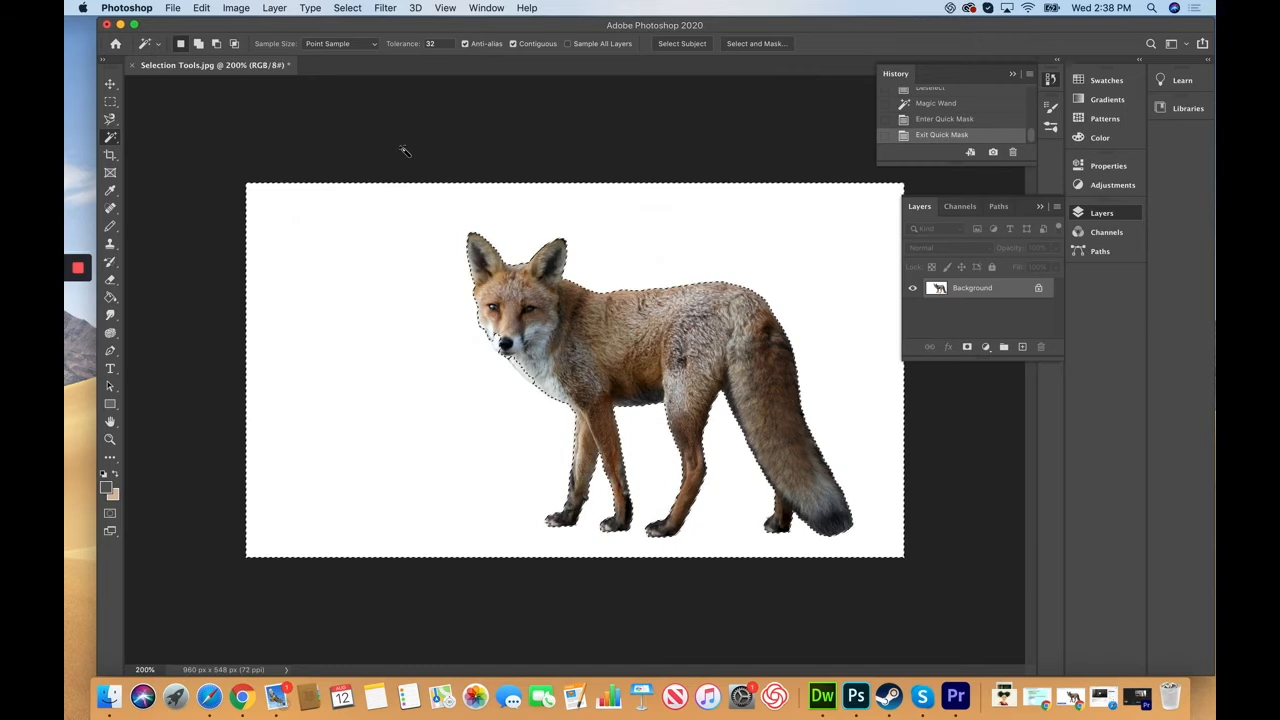
click(348, 8)
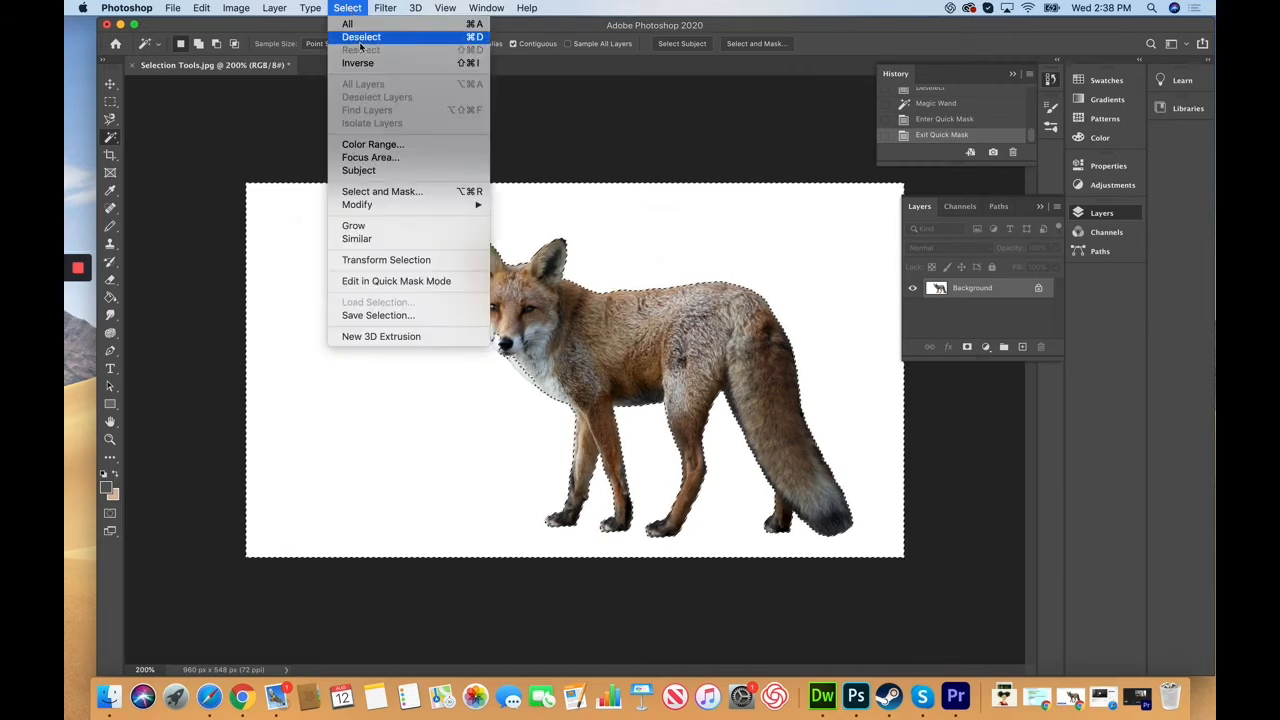
click(398, 63)
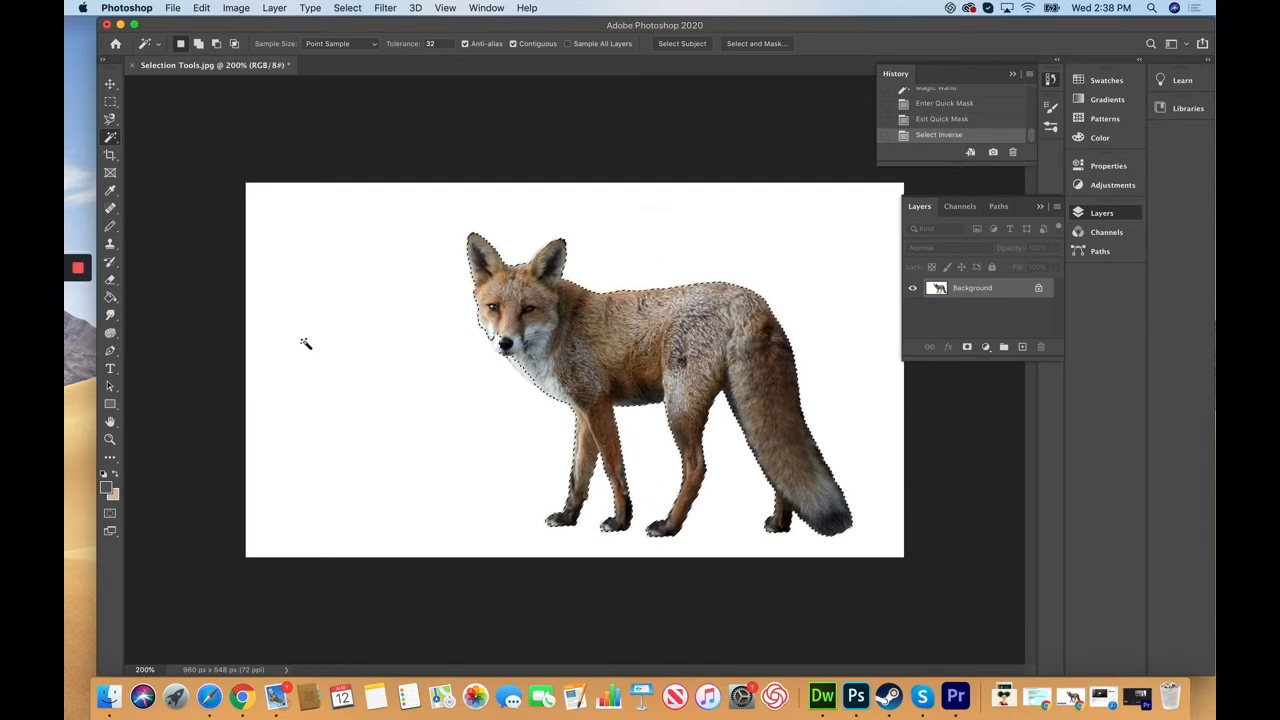
click(110, 102)
click(348, 265)
click(111, 138)
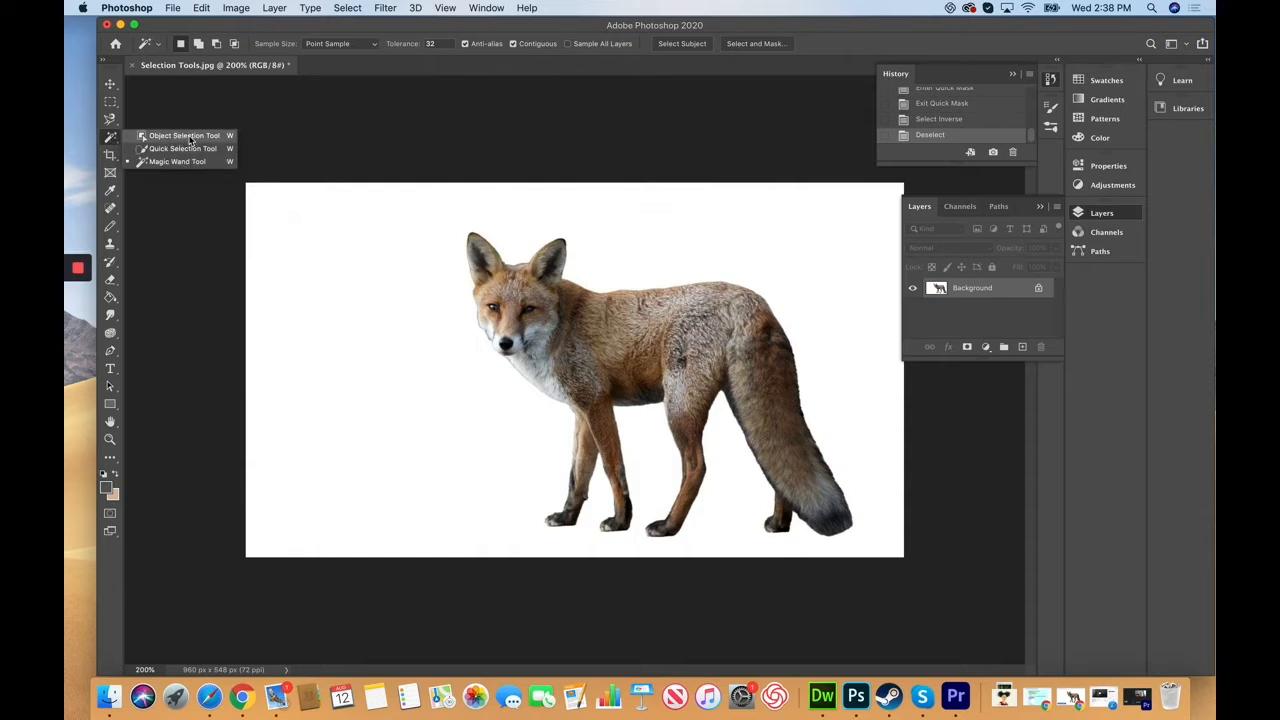
Step: Box-select the fox with the Object Selection Tool, then deselect it with the Rectangular Marquee
click(190, 136)
drag(648, 455, 876, 547)
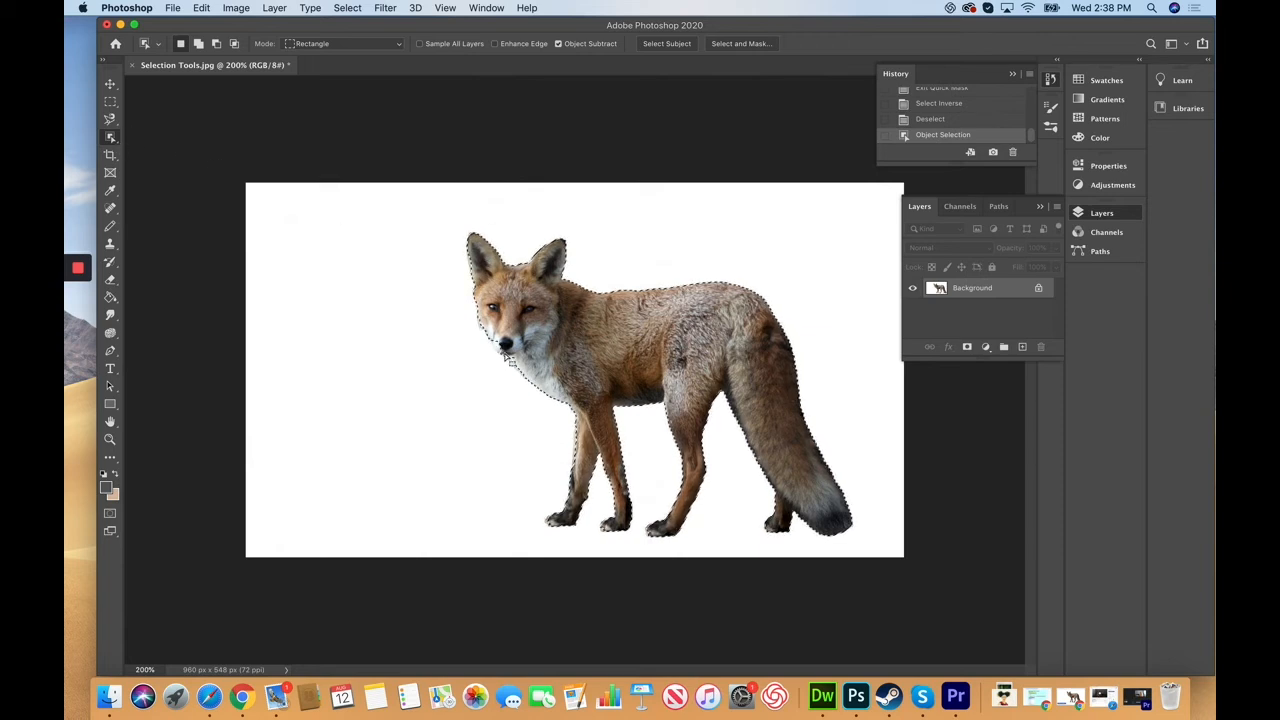
click(109, 100)
click(280, 234)
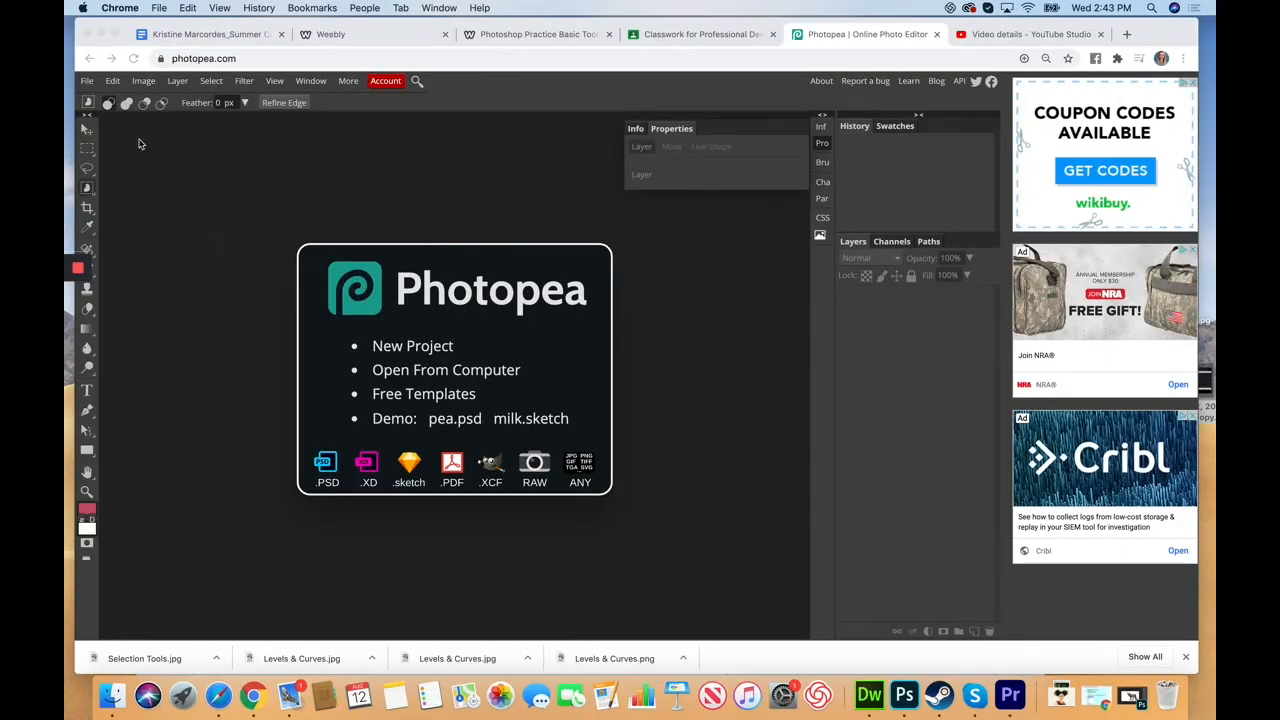
Step: Bring the browser forward and open Selection Tools.jpg from the Desktop in Photopea
click(89, 86)
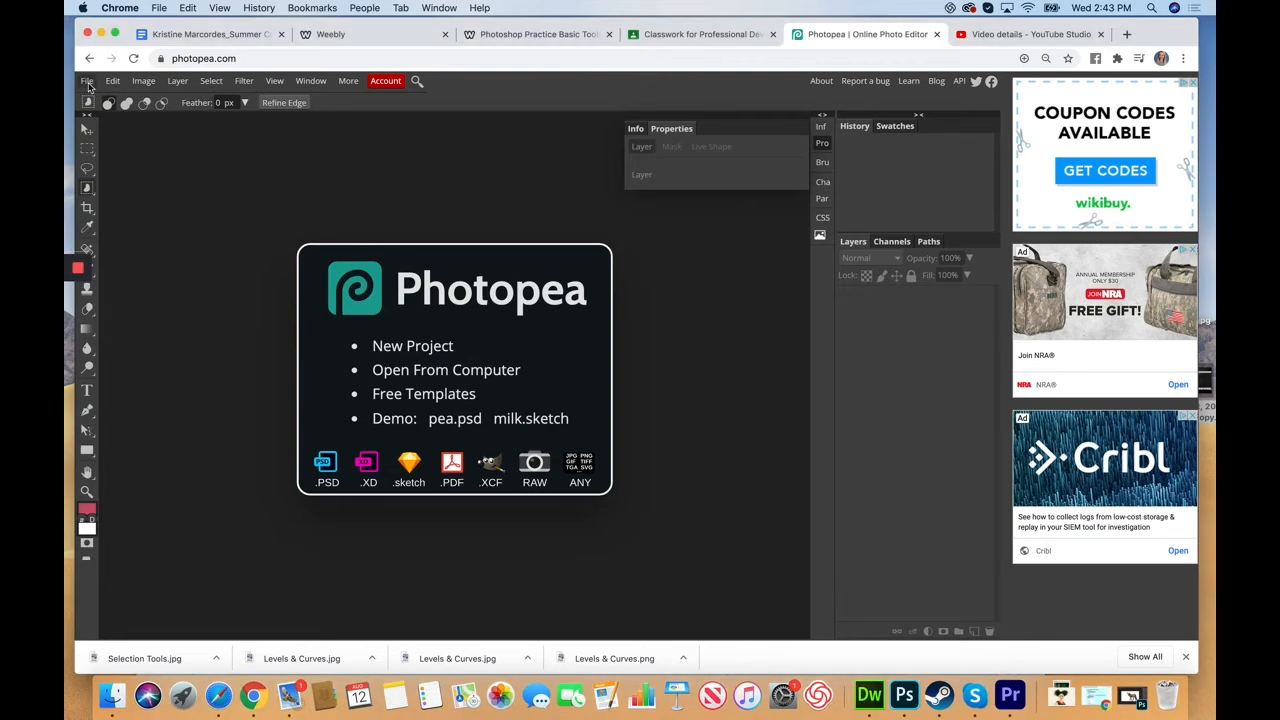
click(89, 86)
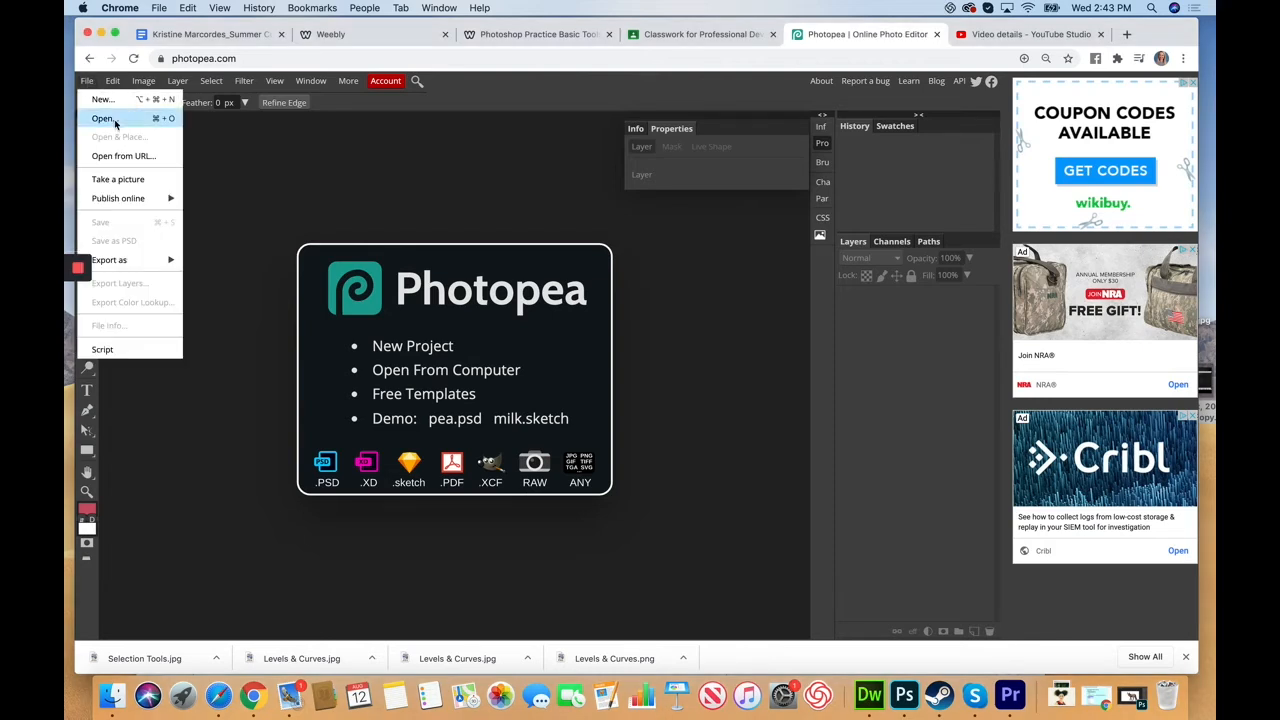
click(105, 118)
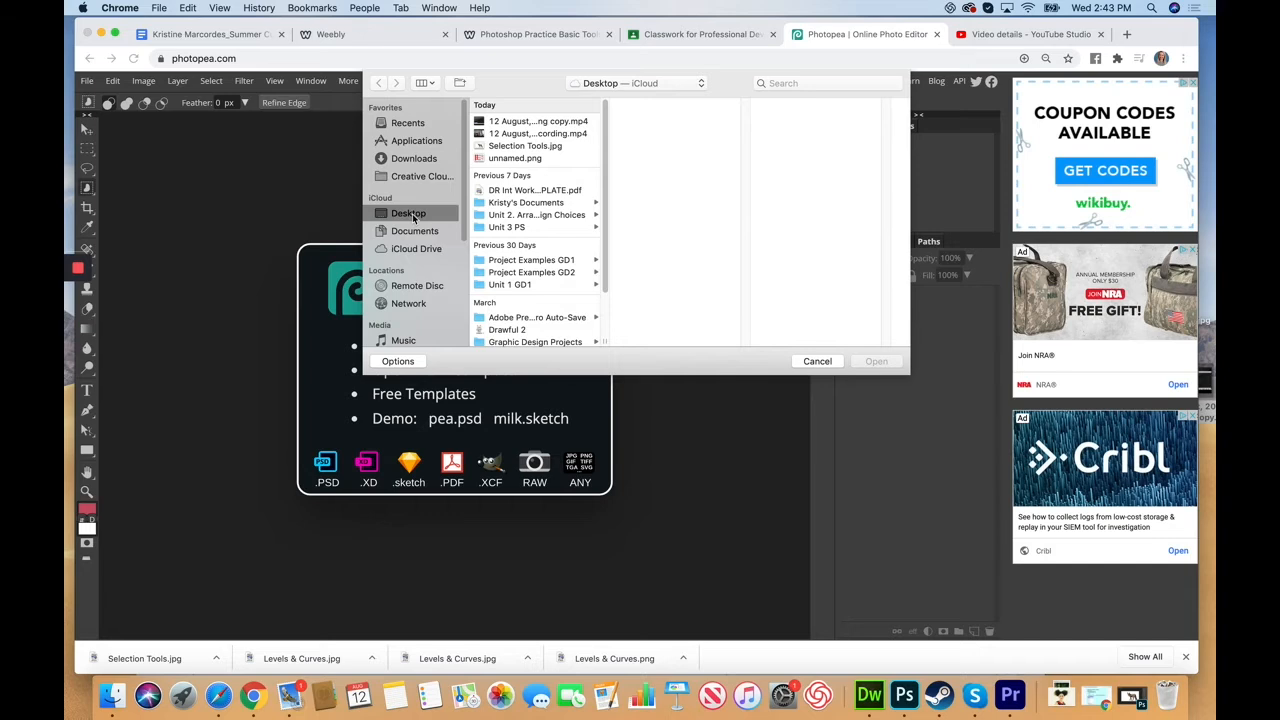
click(518, 147)
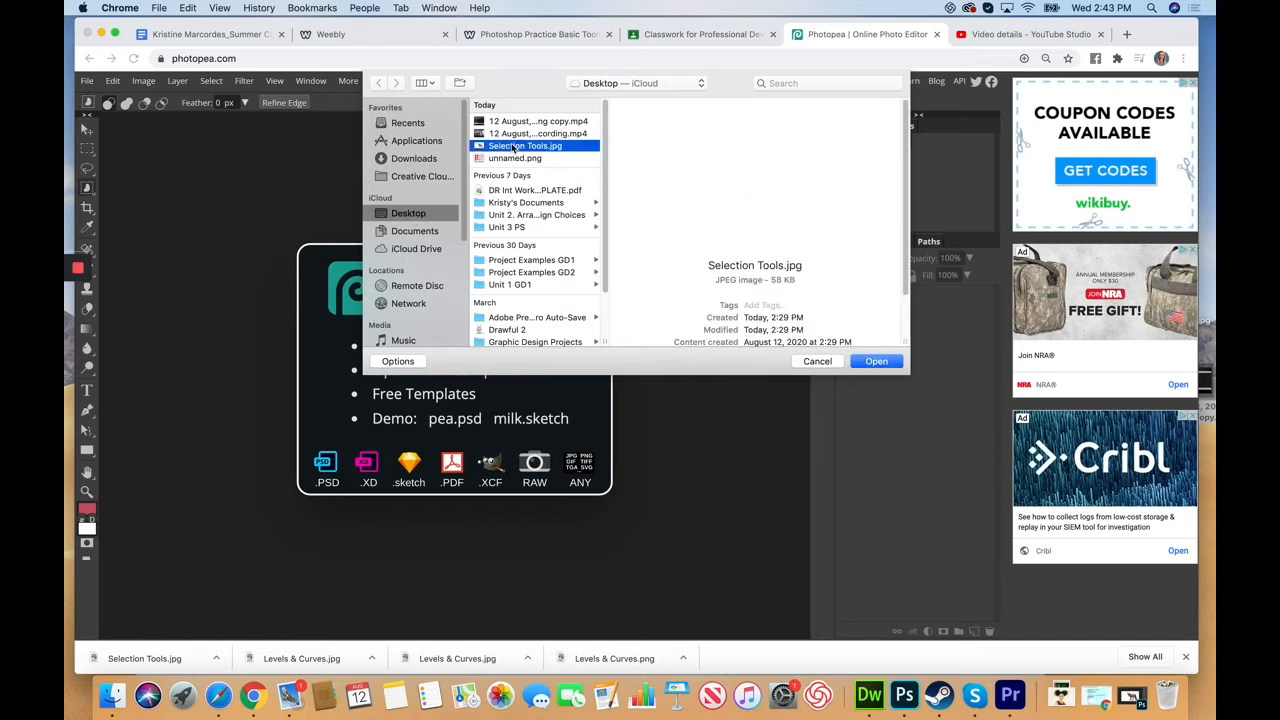
click(876, 361)
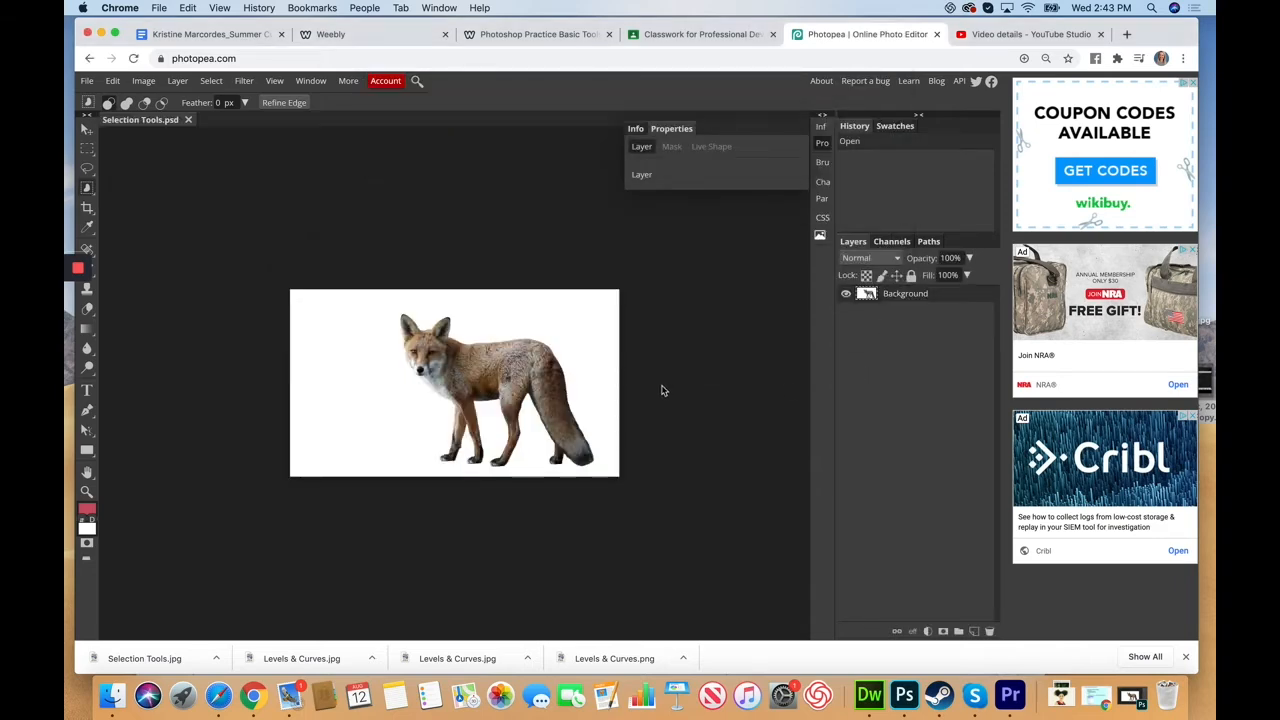
key(super+plus)
key(super+plus)
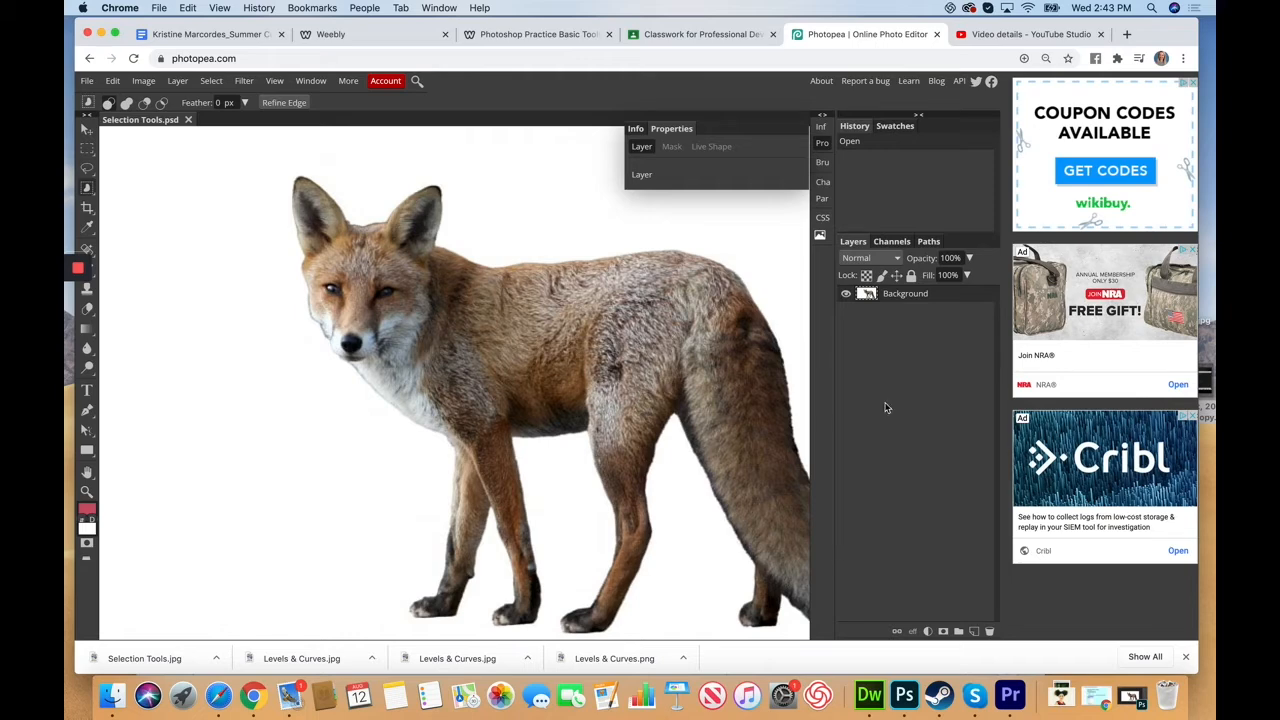
scroll(670, 546, up, 1)
scroll(665, 546, down, 2)
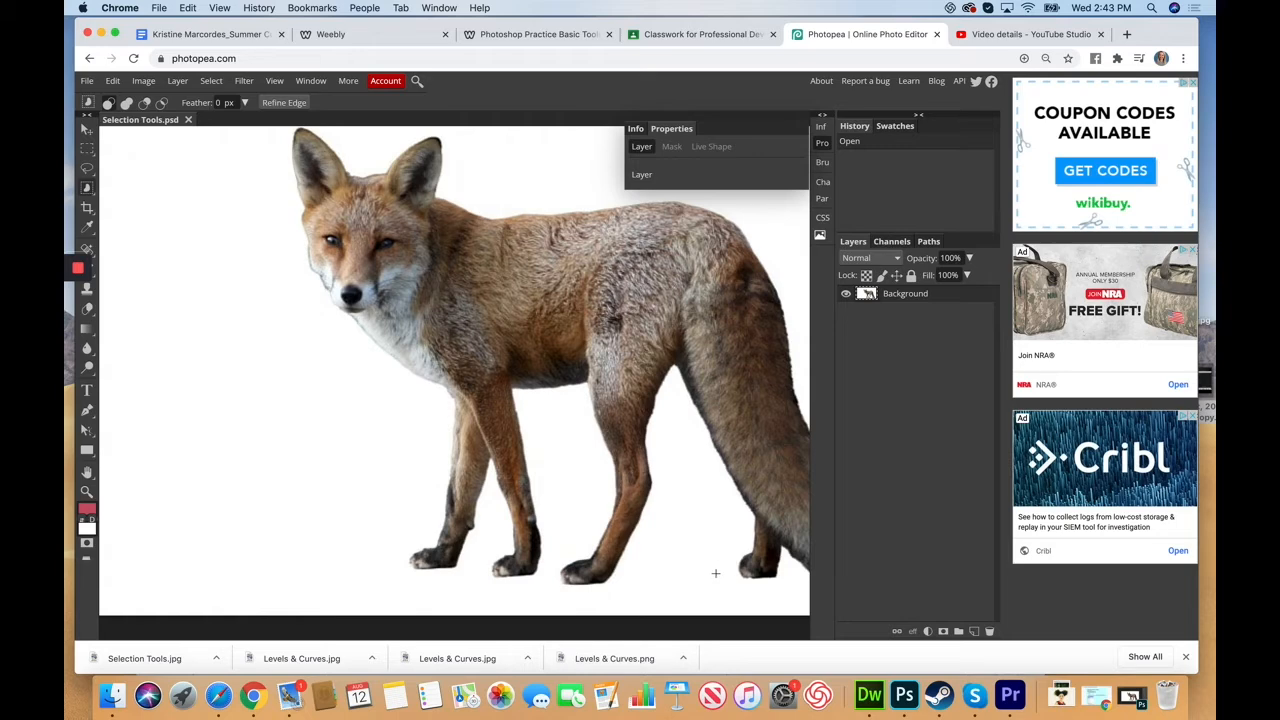
key(super+minus)
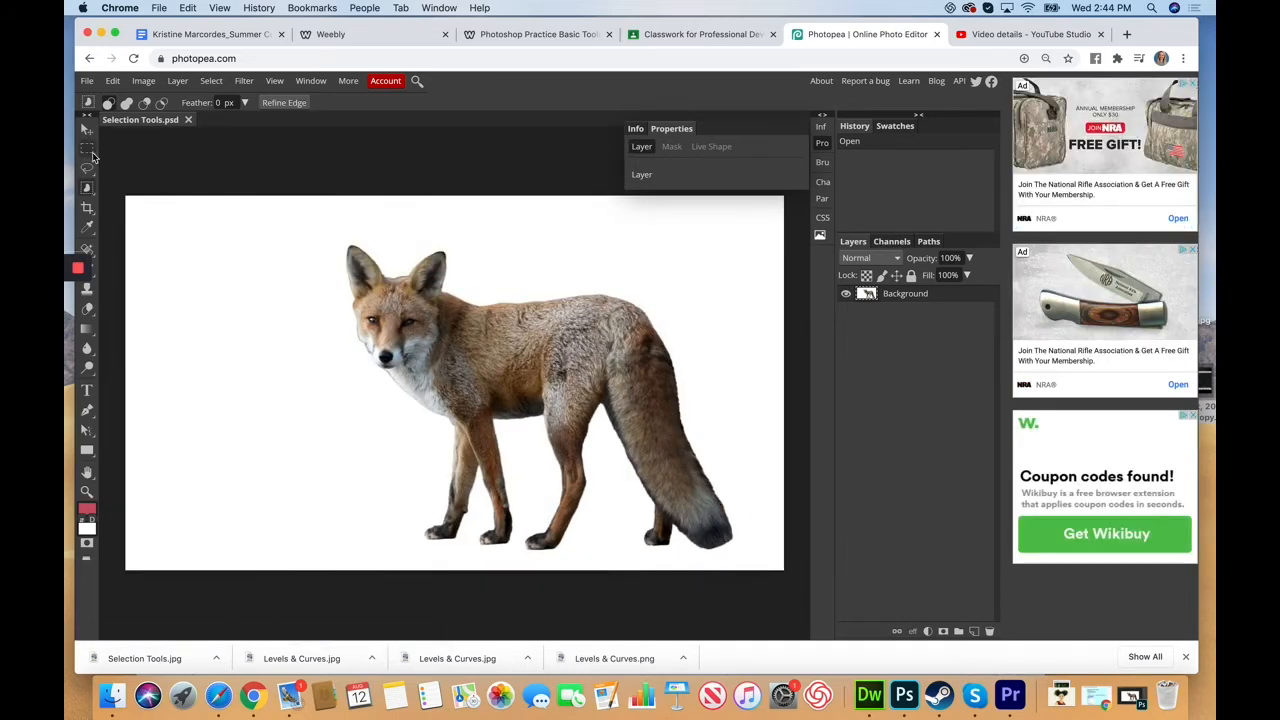
click(88, 150)
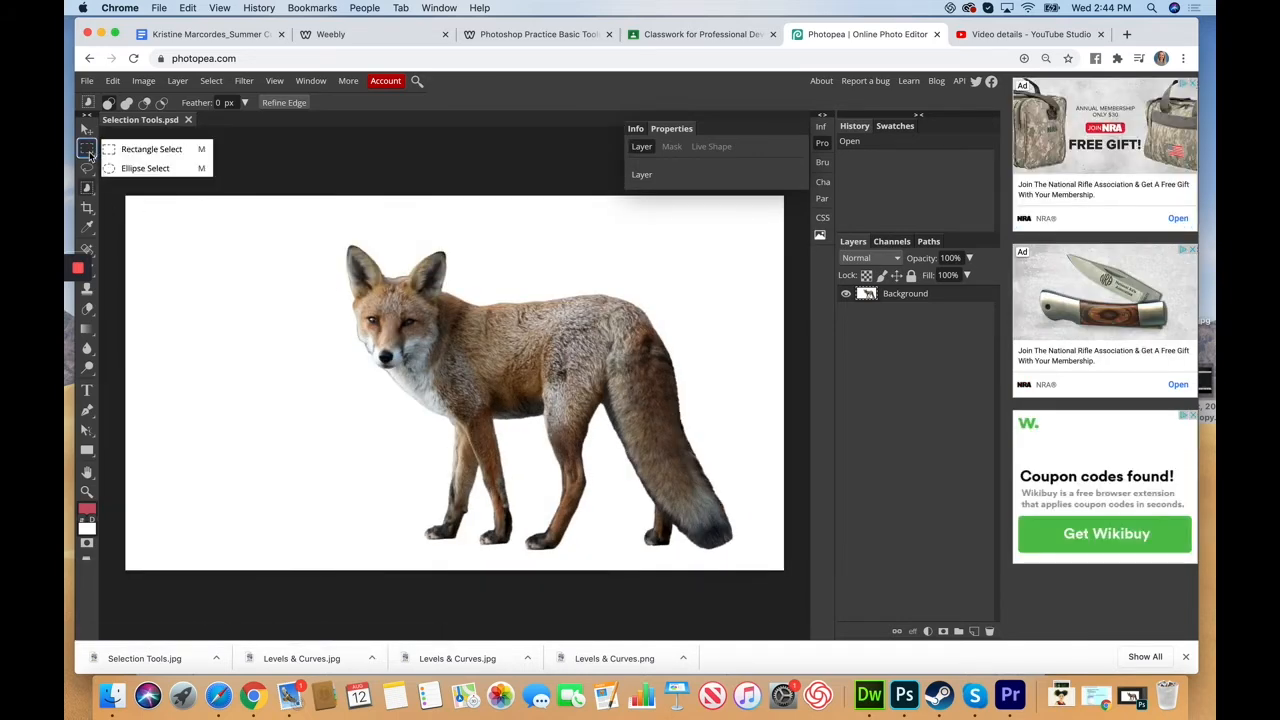
click(159, 153)
drag(292, 237, 413, 336)
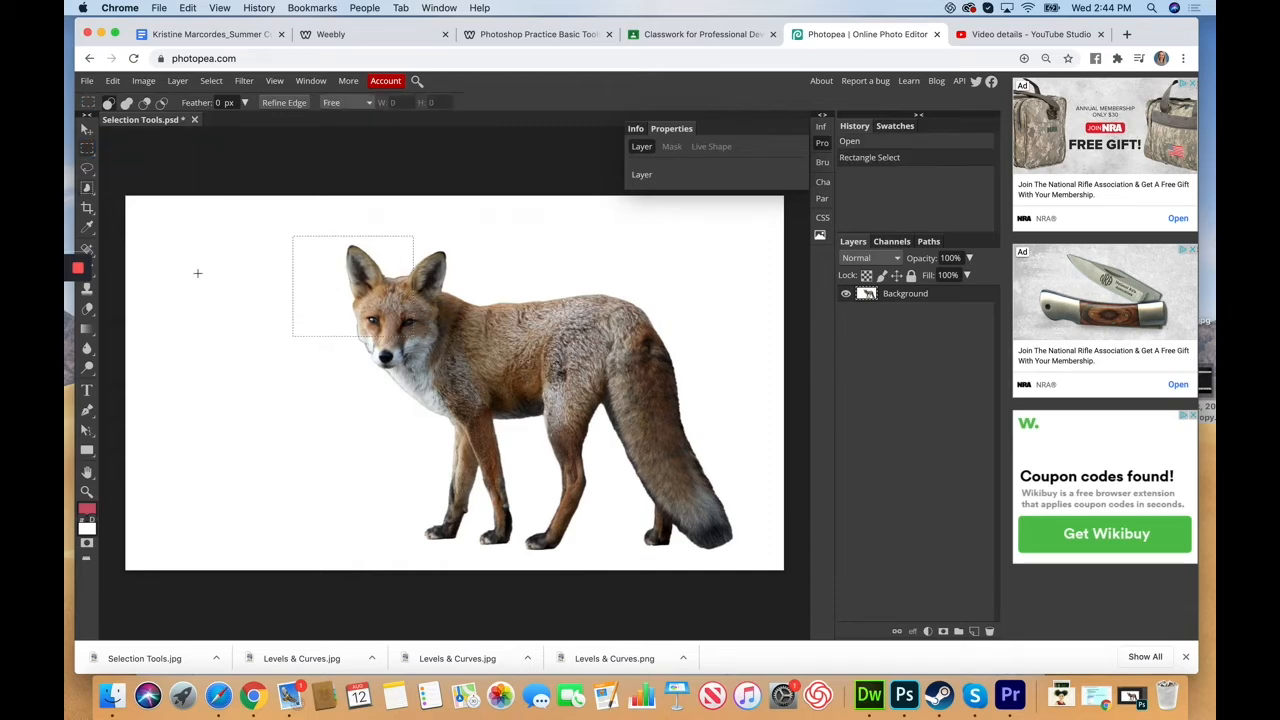
click(87, 131)
drag(323, 286, 451, 307)
click(113, 80)
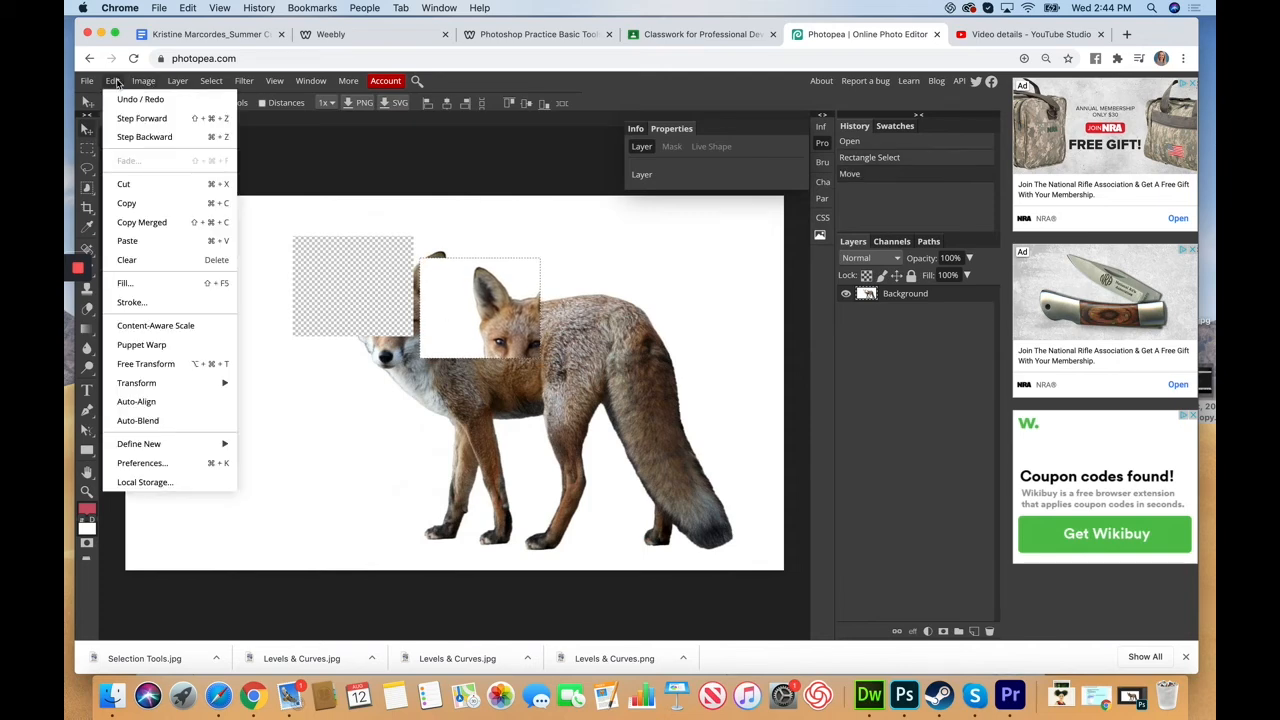
click(131, 100)
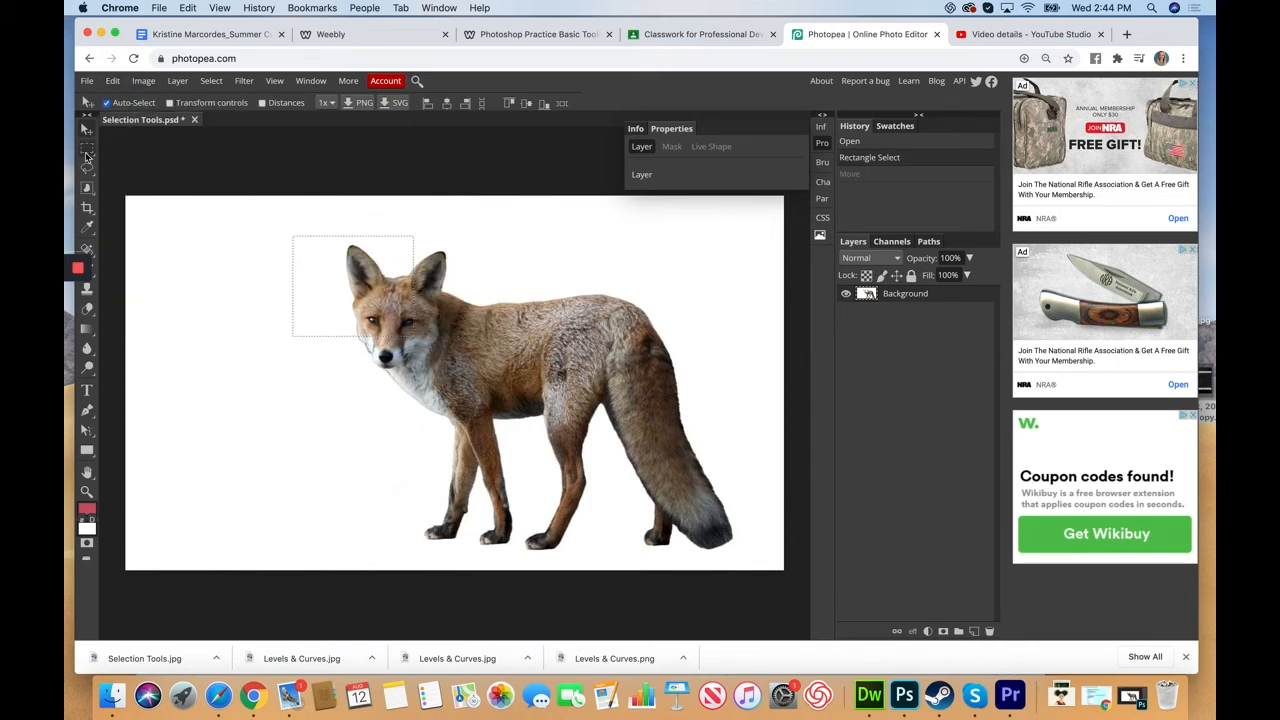
click(91, 151)
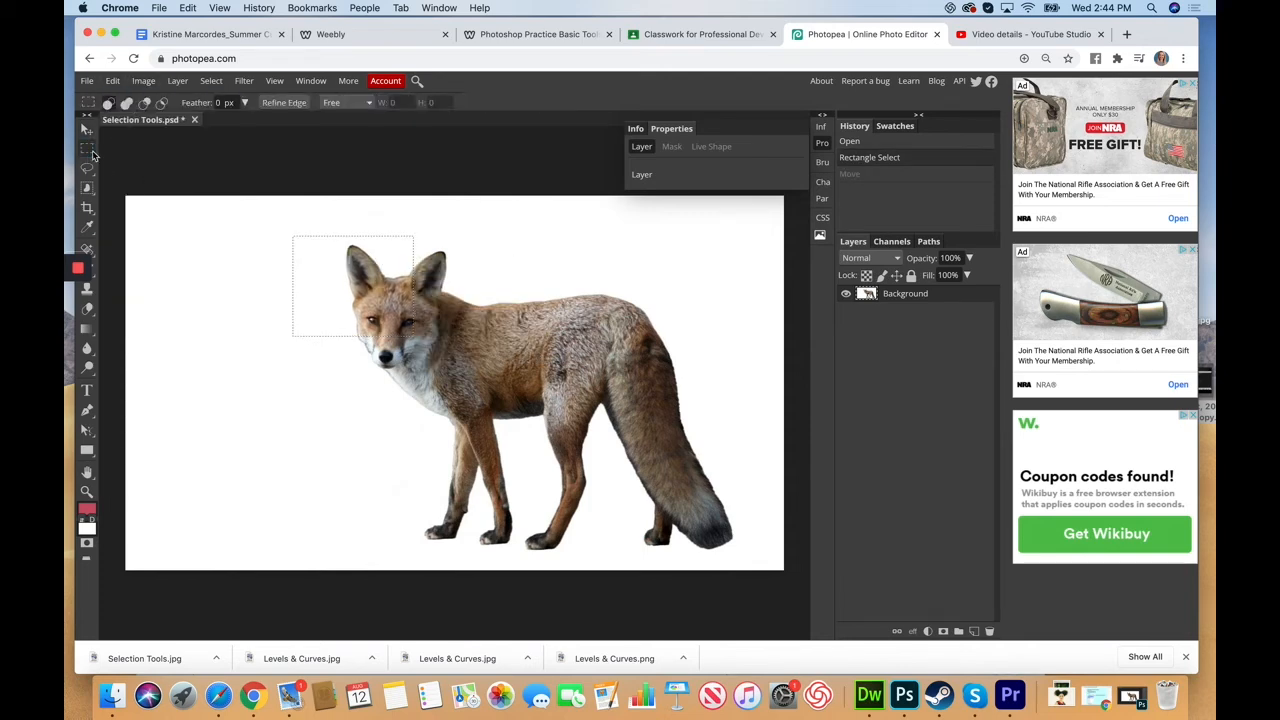
click(257, 259)
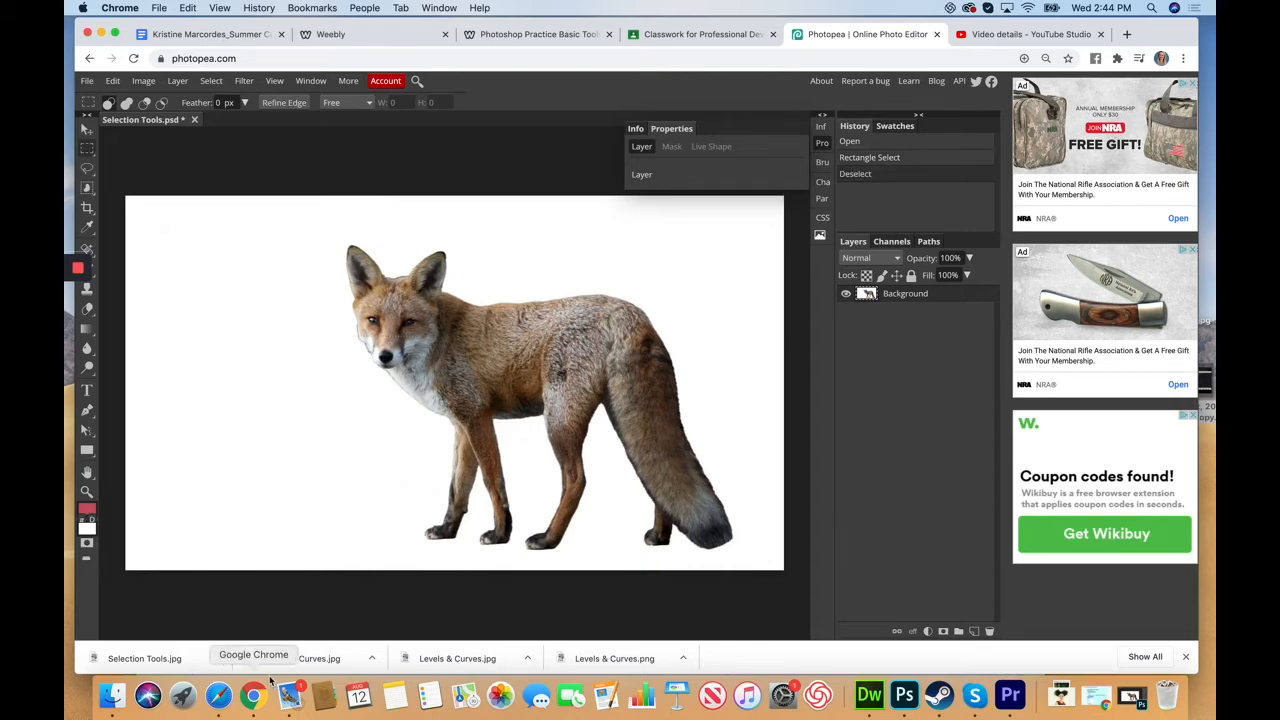
Step: Draw a freehand Lasso selection around the fox's head, then deselect it
click(87, 169)
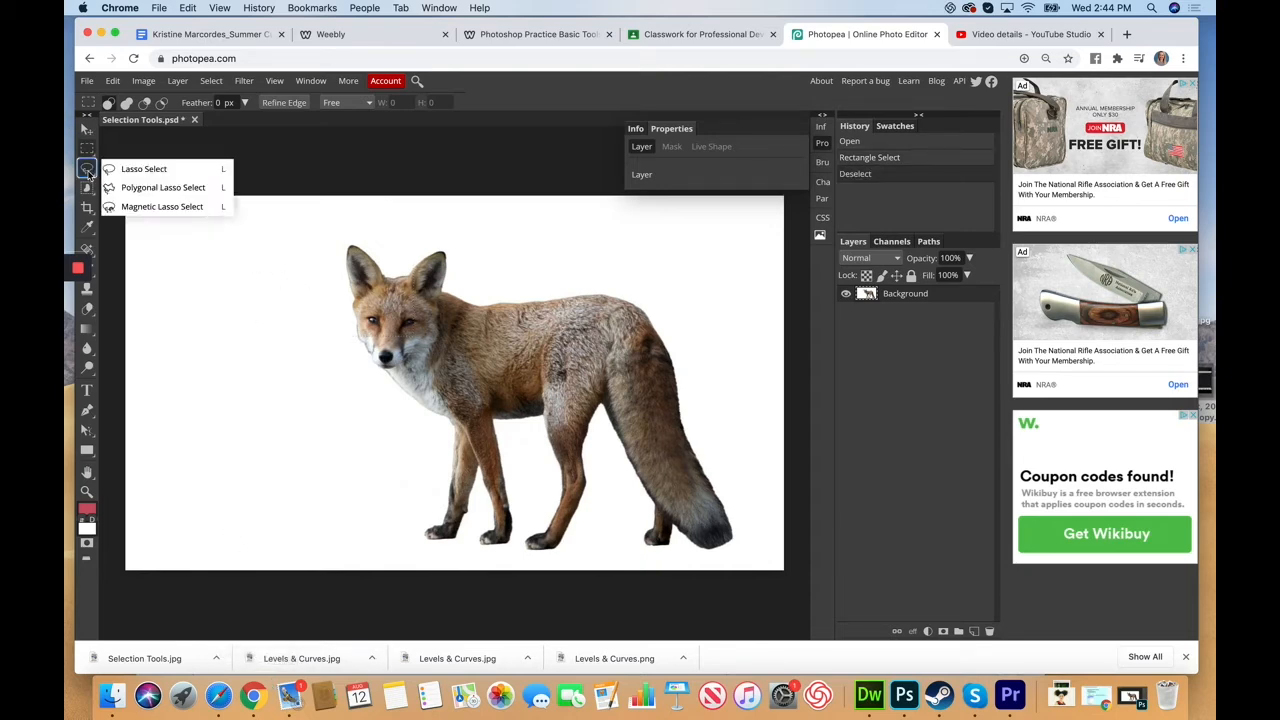
click(145, 170)
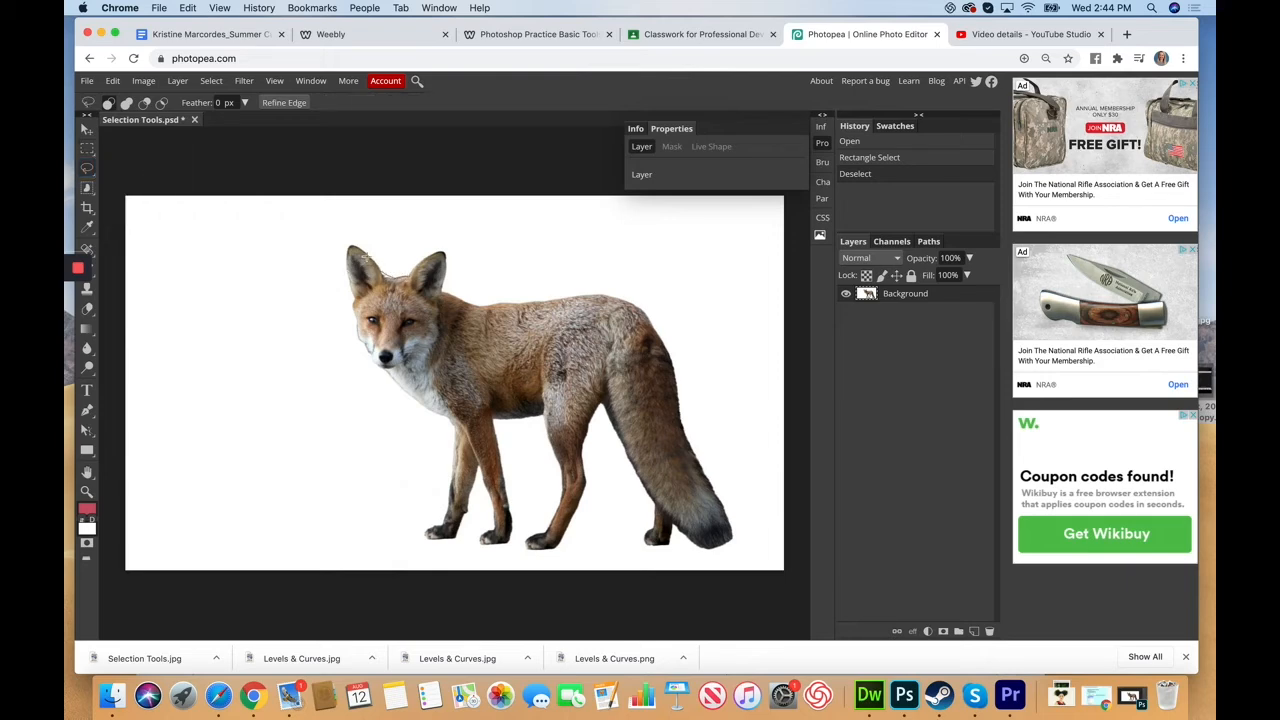
mouse_move(345, 272)
mouse_down()
mouse_move(363, 337)
mouse_move(438, 305)
mouse_move(442, 268)
mouse_up()
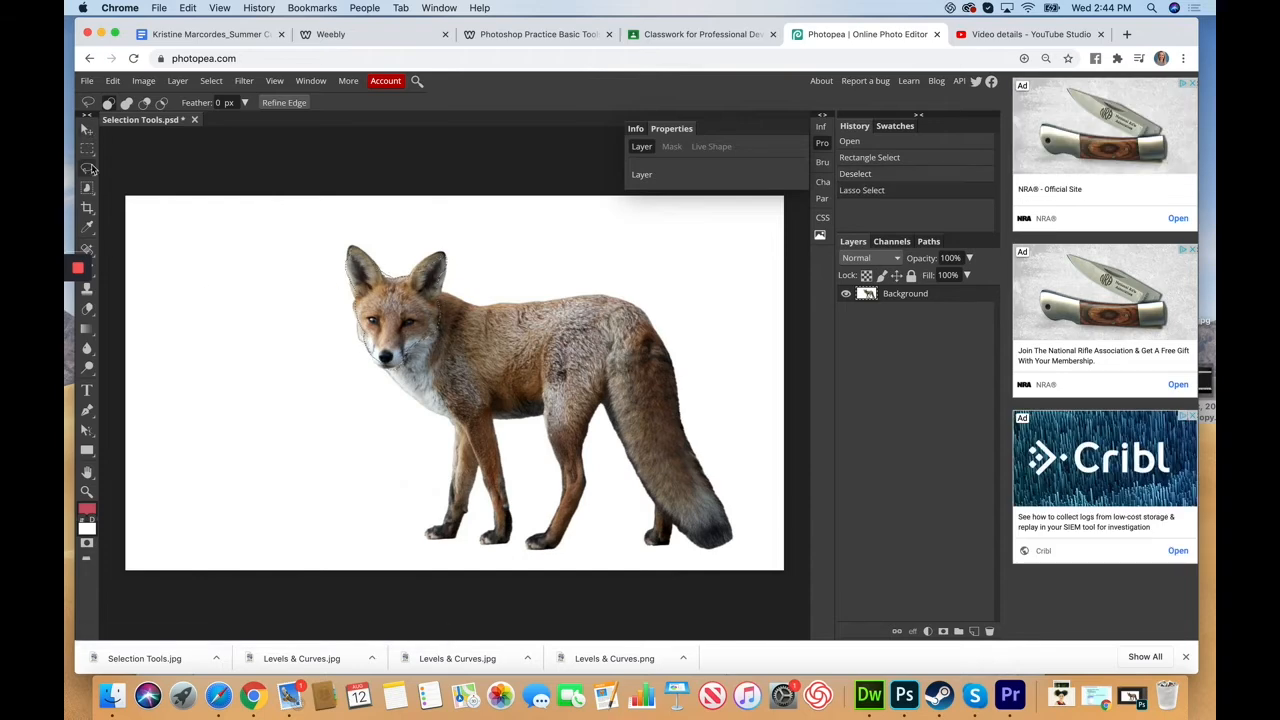
click(87, 148)
key(super+d)
Step: Make a Polygonal Lasso selection on the fox's head, then clear it
click(87, 168)
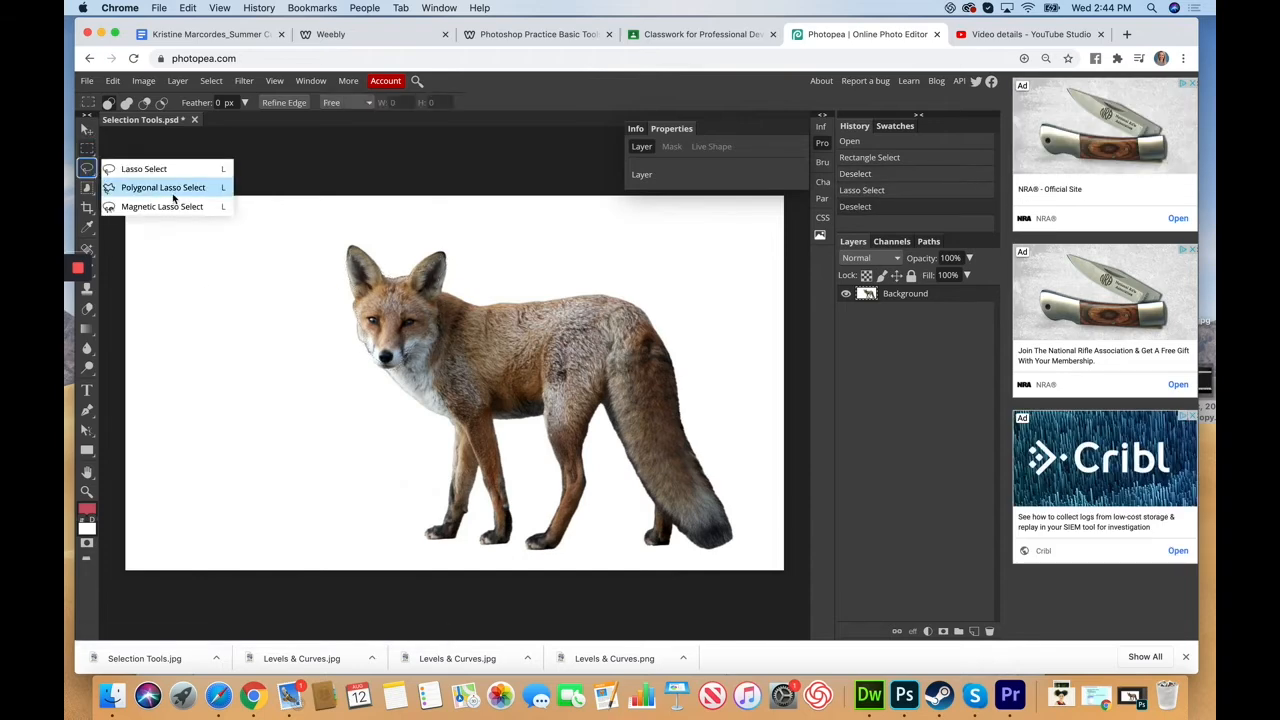
click(156, 190)
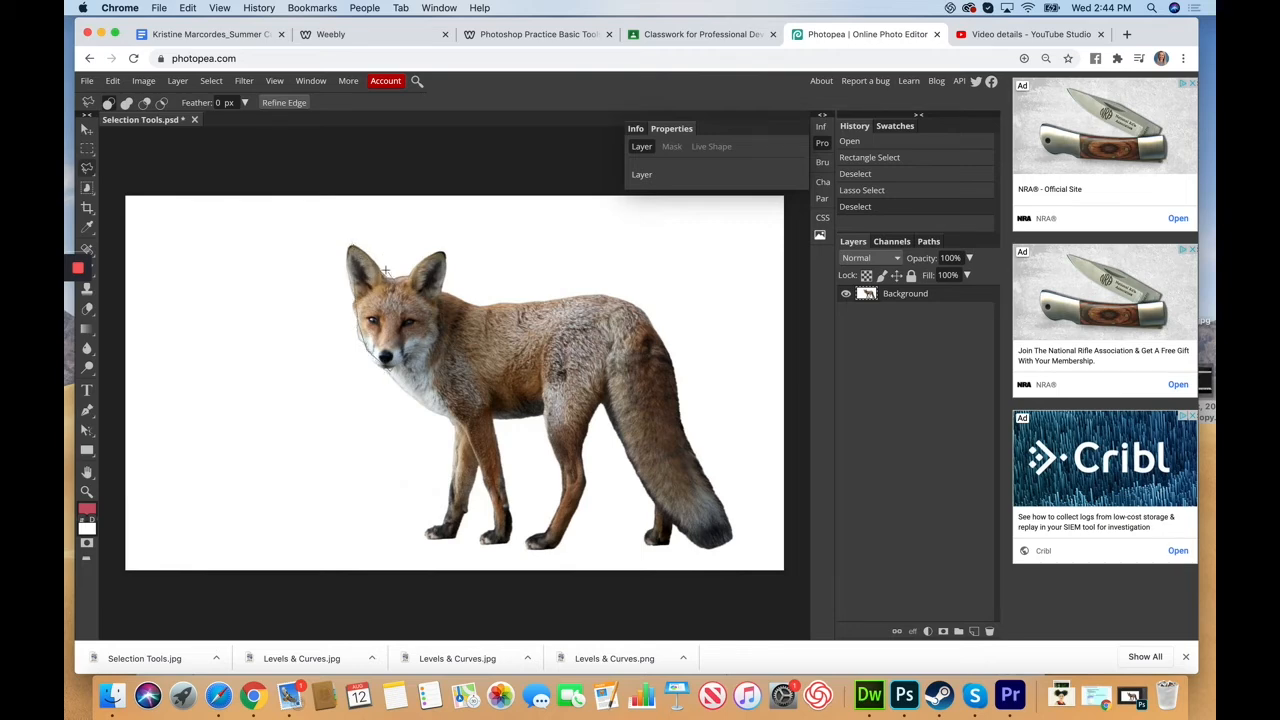
double_click(387, 278)
click(88, 149)
click(241, 258)
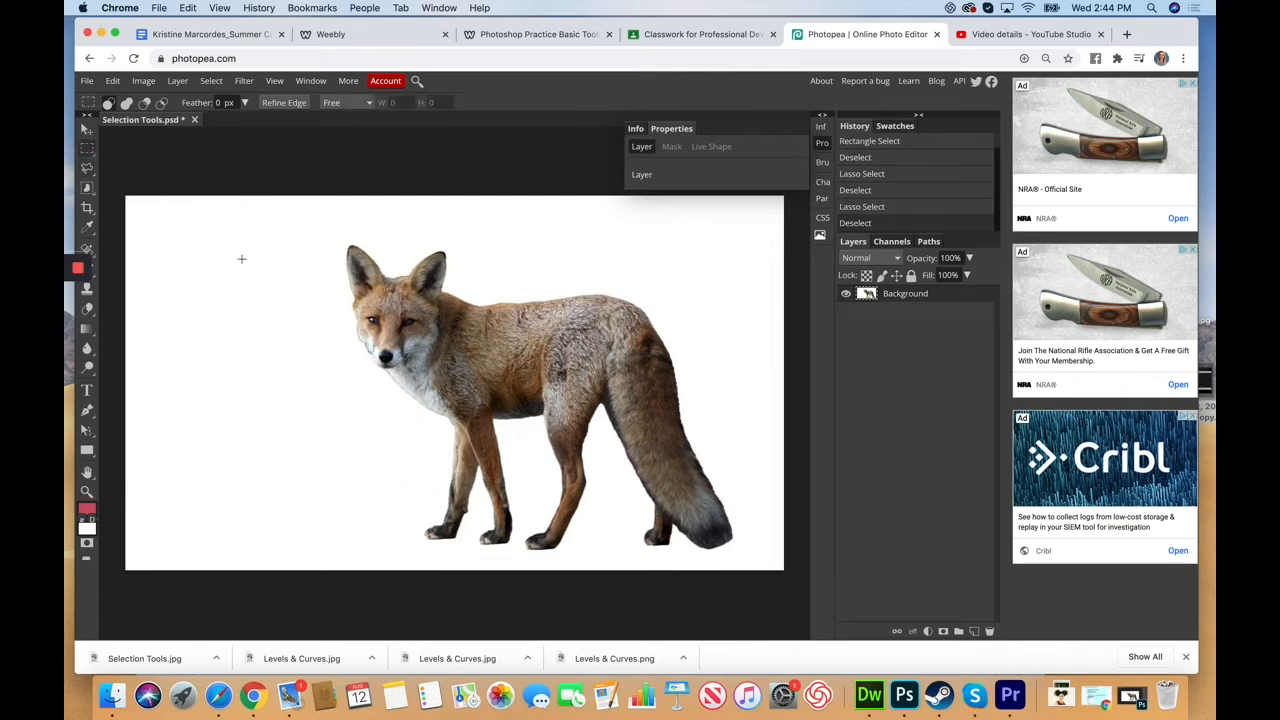
click(90, 170)
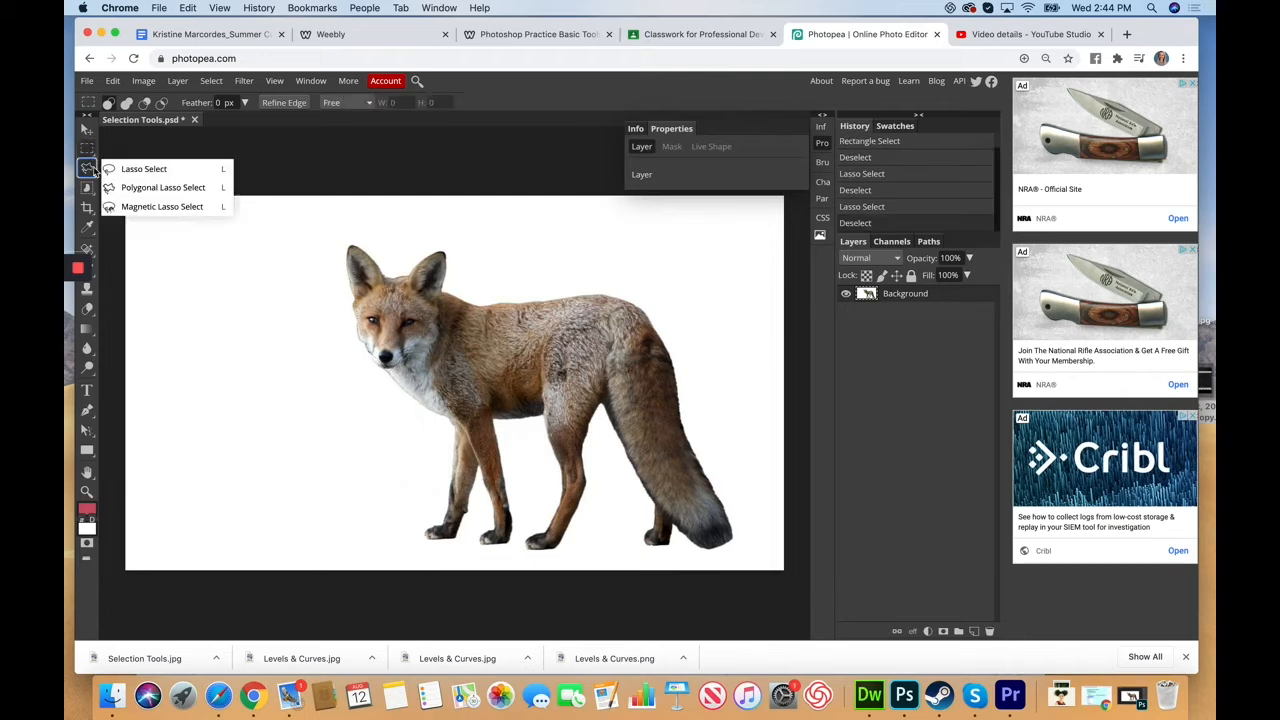
Step: Trace the fox with Magnetic Lasso Select, close the outline, and show it as Quick Mask
click(157, 208)
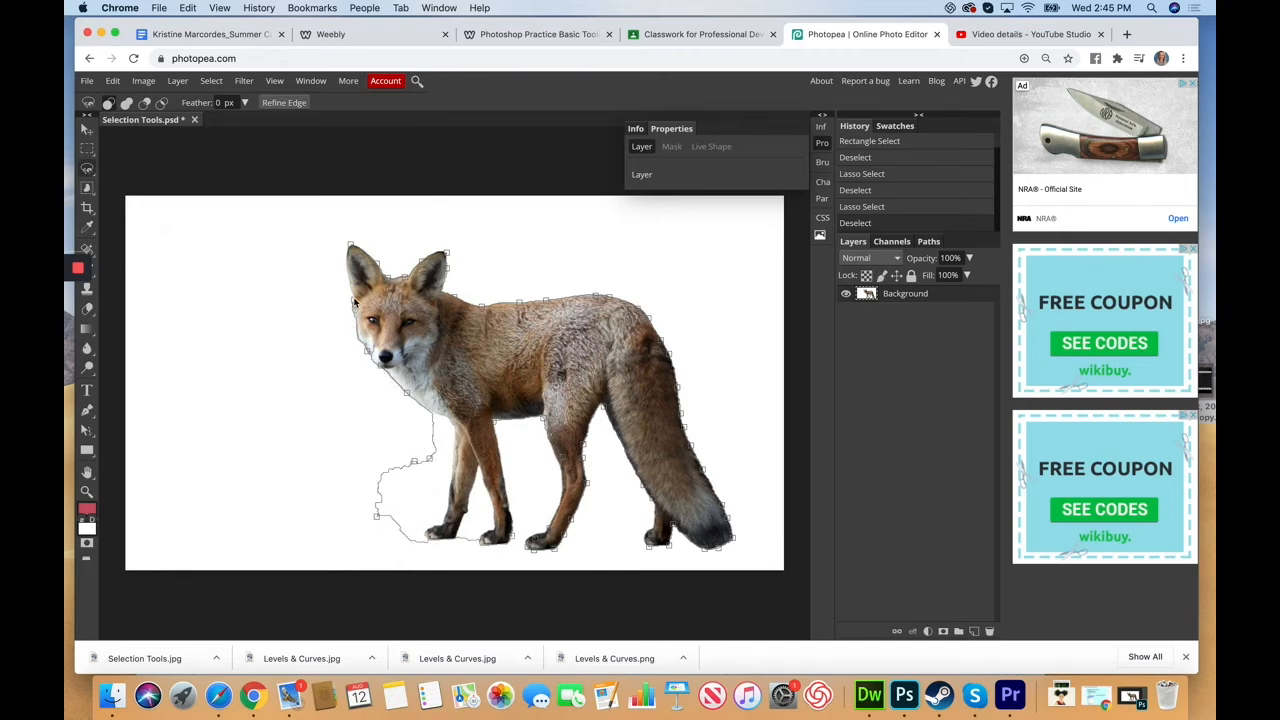
click(351, 247)
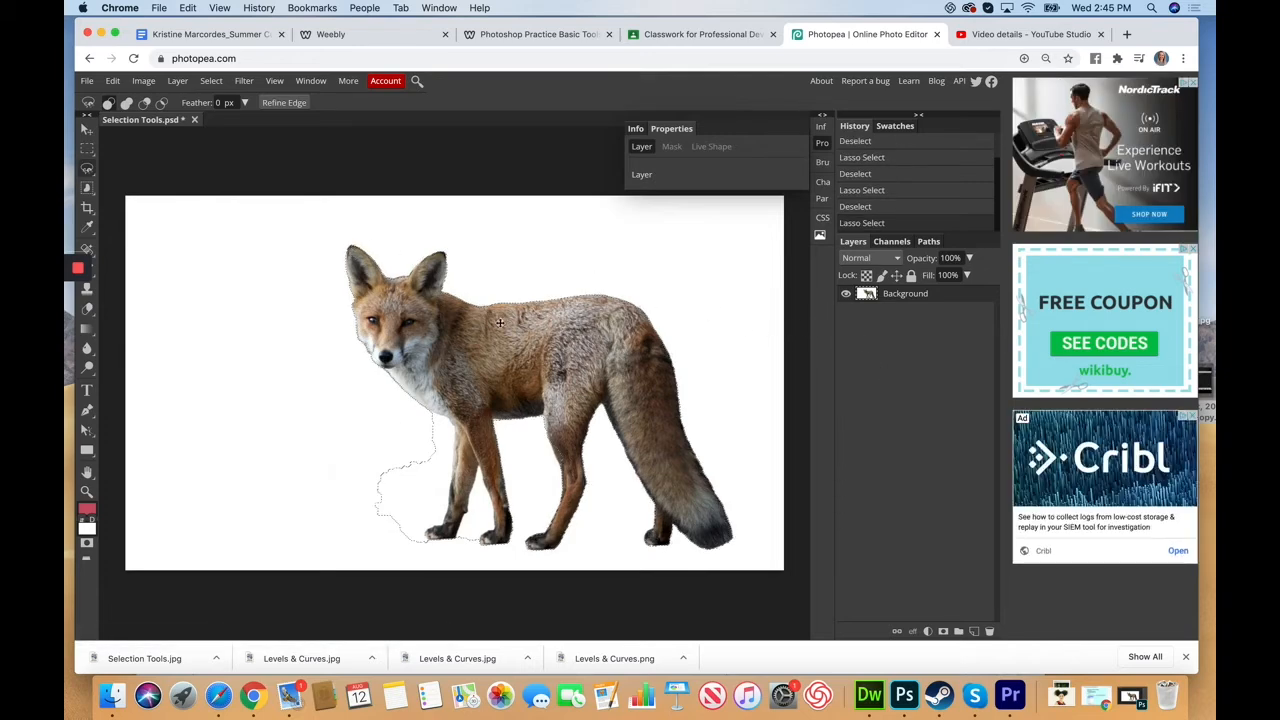
click(87, 542)
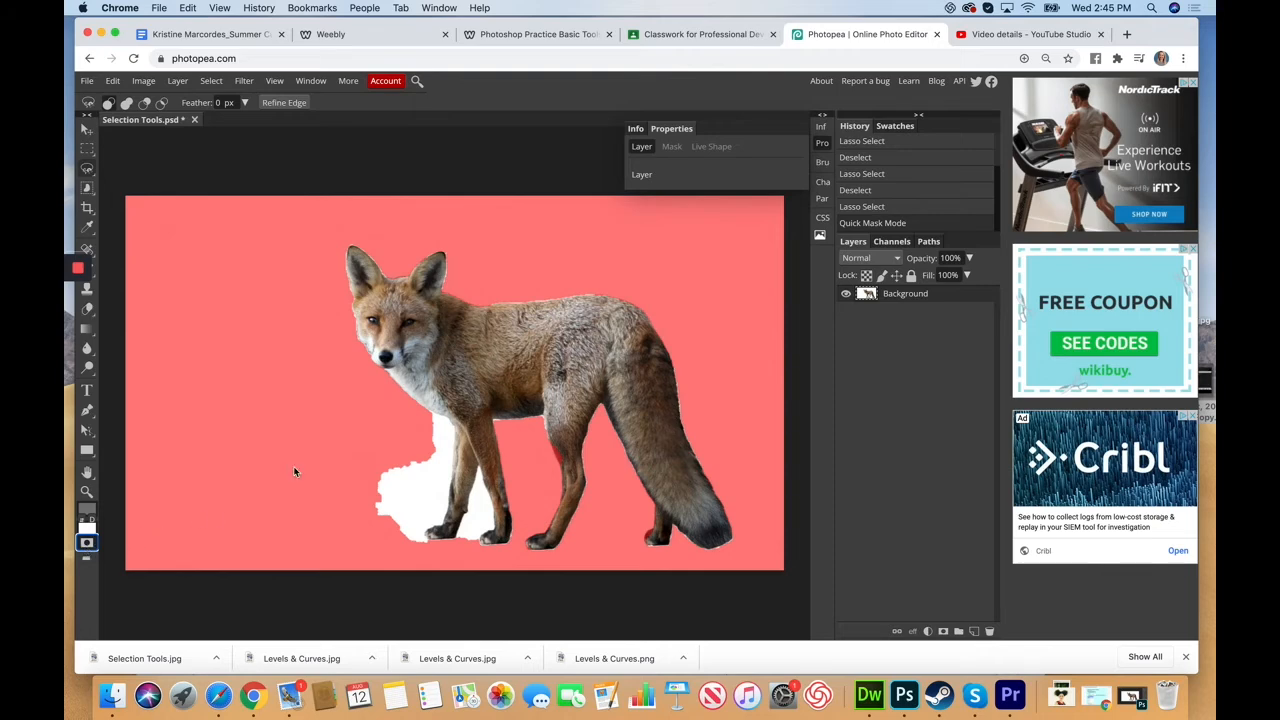
Step: Zoom in and erase mask from the white area beside the fox's chest
key(super+plus)
key(super+plus)
key(super+plus)
key(super+plus)
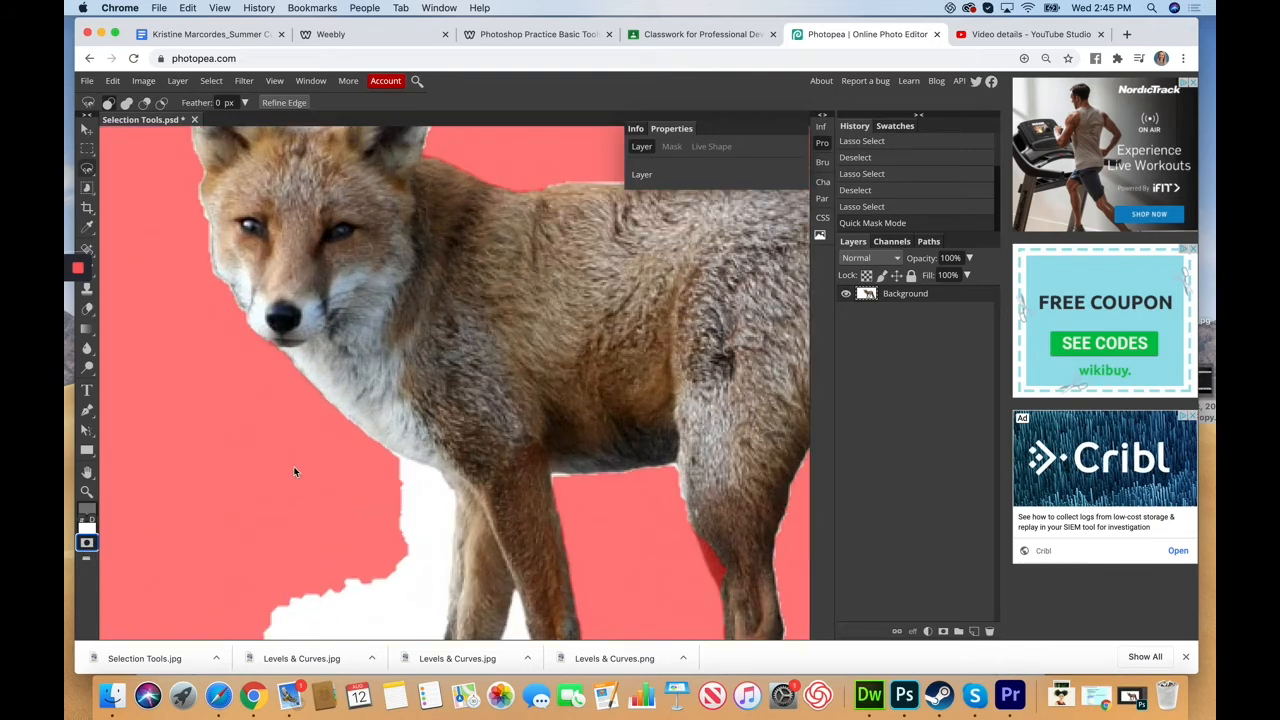
scroll(372, 460, down, 3)
mouse_move(92, 313)
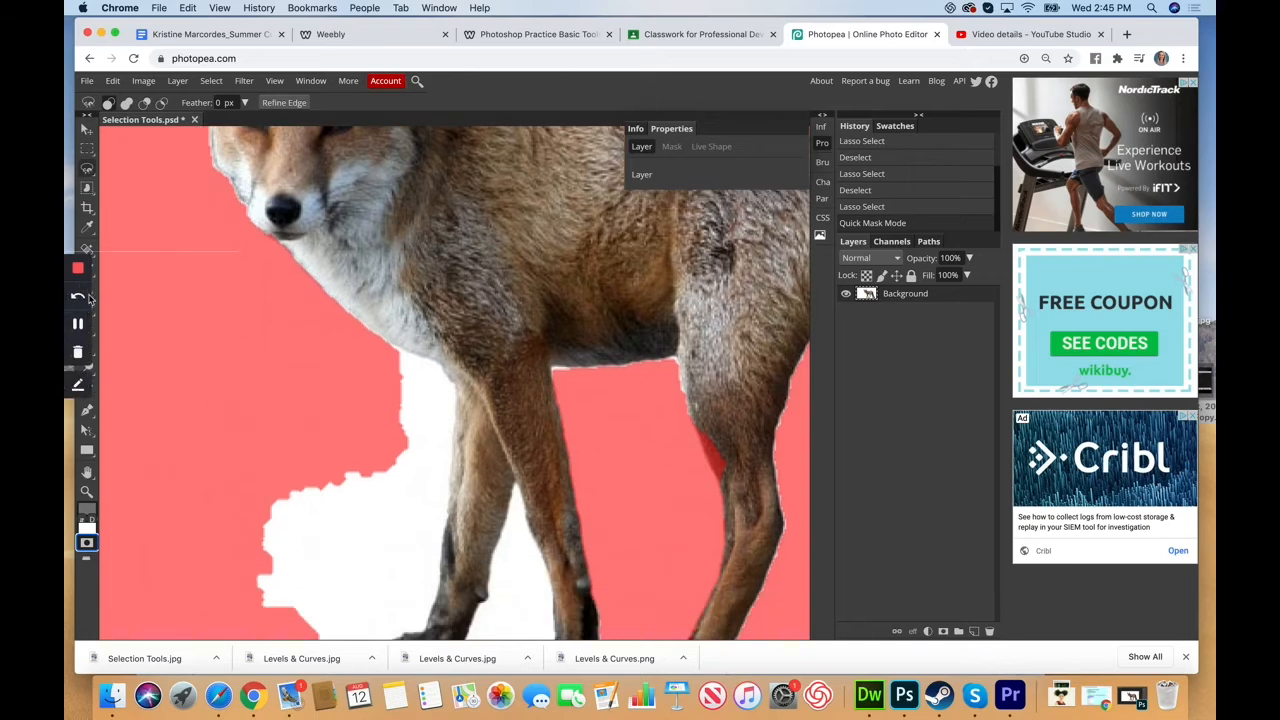
right_click(88, 309)
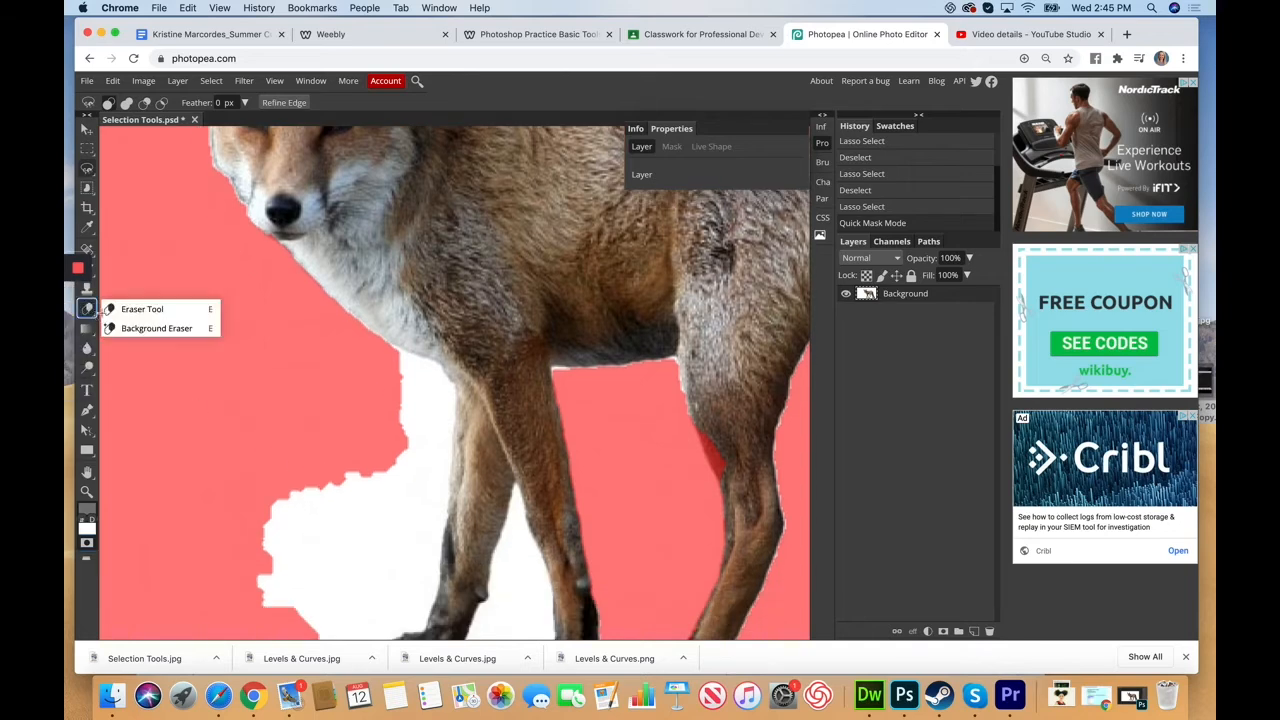
click(140, 309)
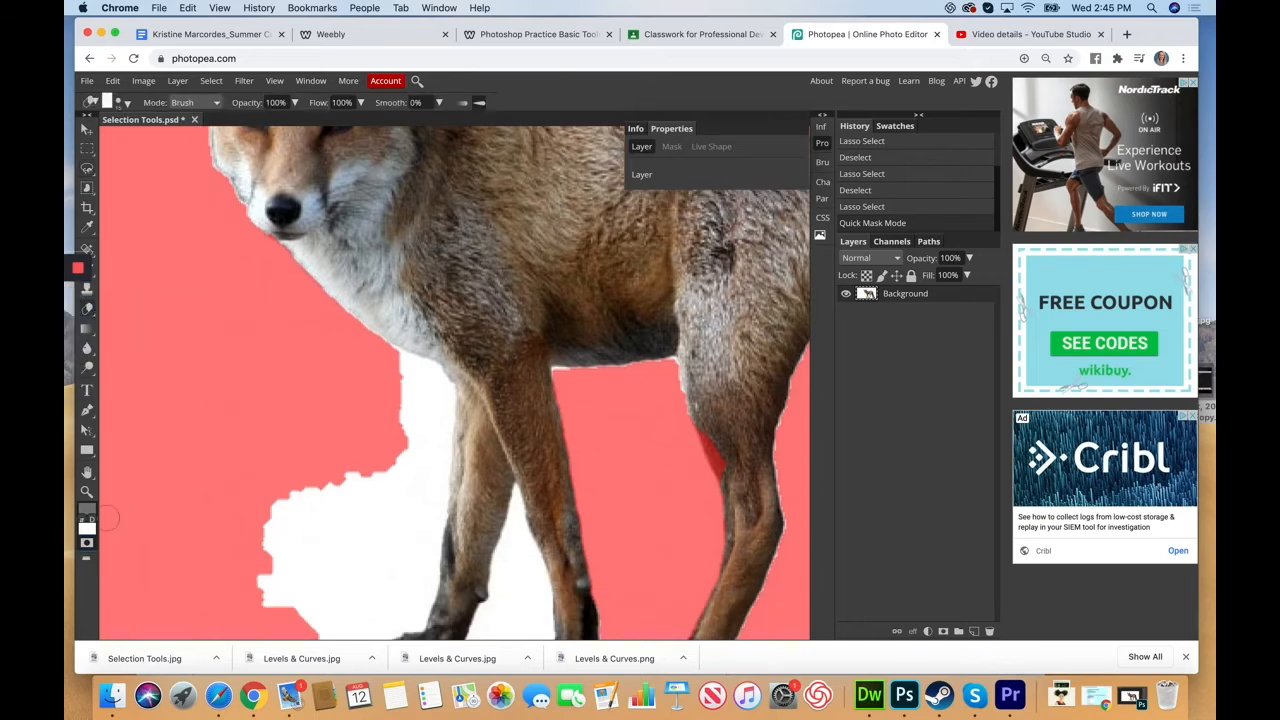
mouse_move(420, 412)
mouse_down()
mouse_move(400, 389)
mouse_move(401, 344)
mouse_move(384, 331)
mouse_move(380, 348)
mouse_move(341, 313)
mouse_move(406, 373)
mouse_up()
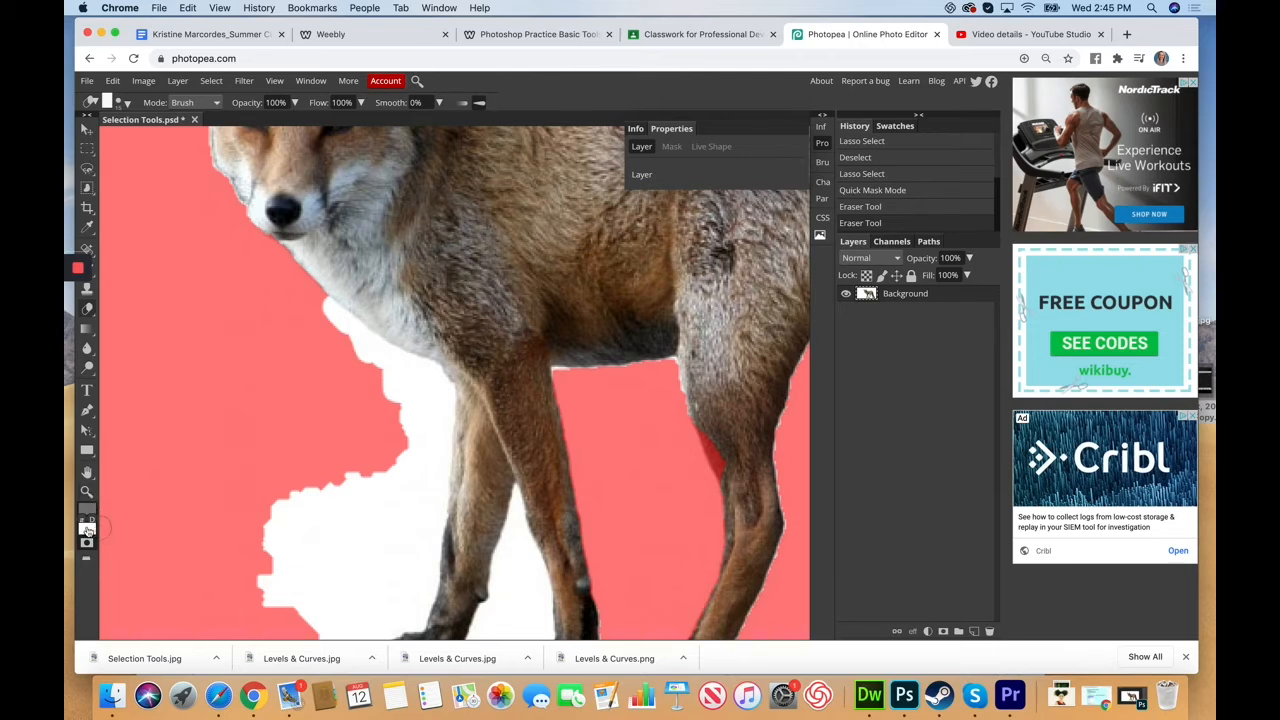
click(86, 525)
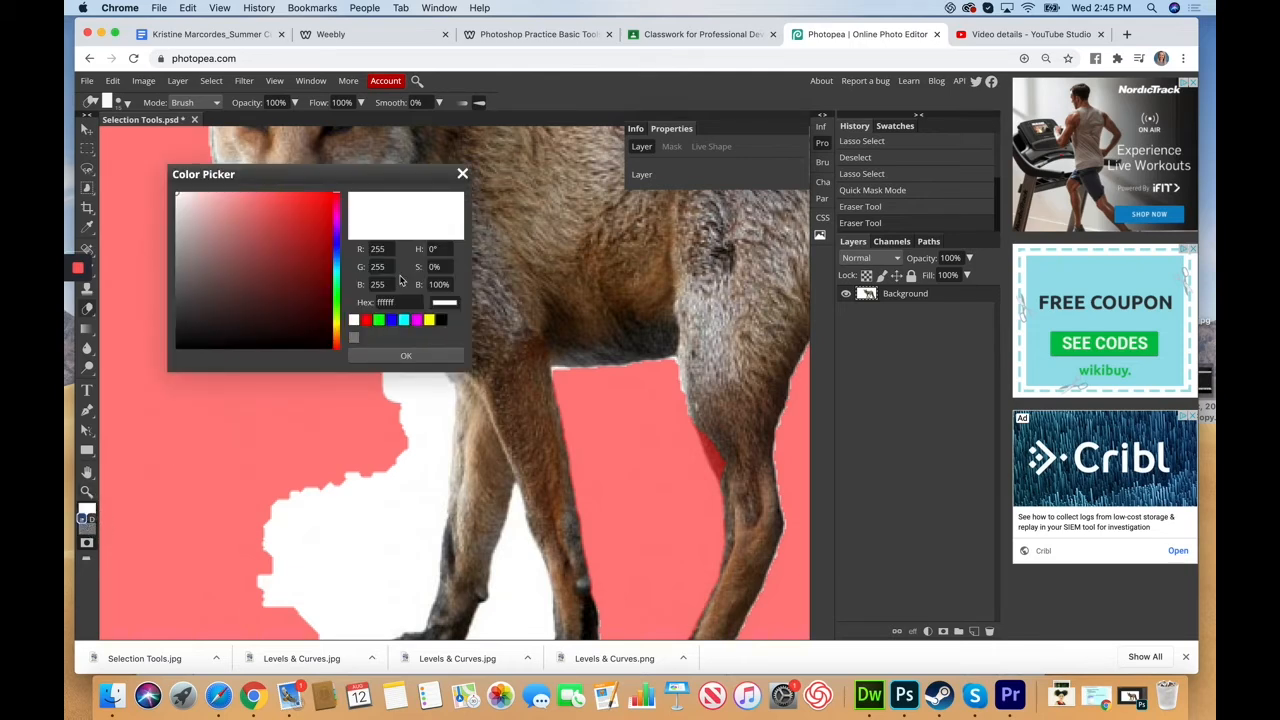
click(462, 175)
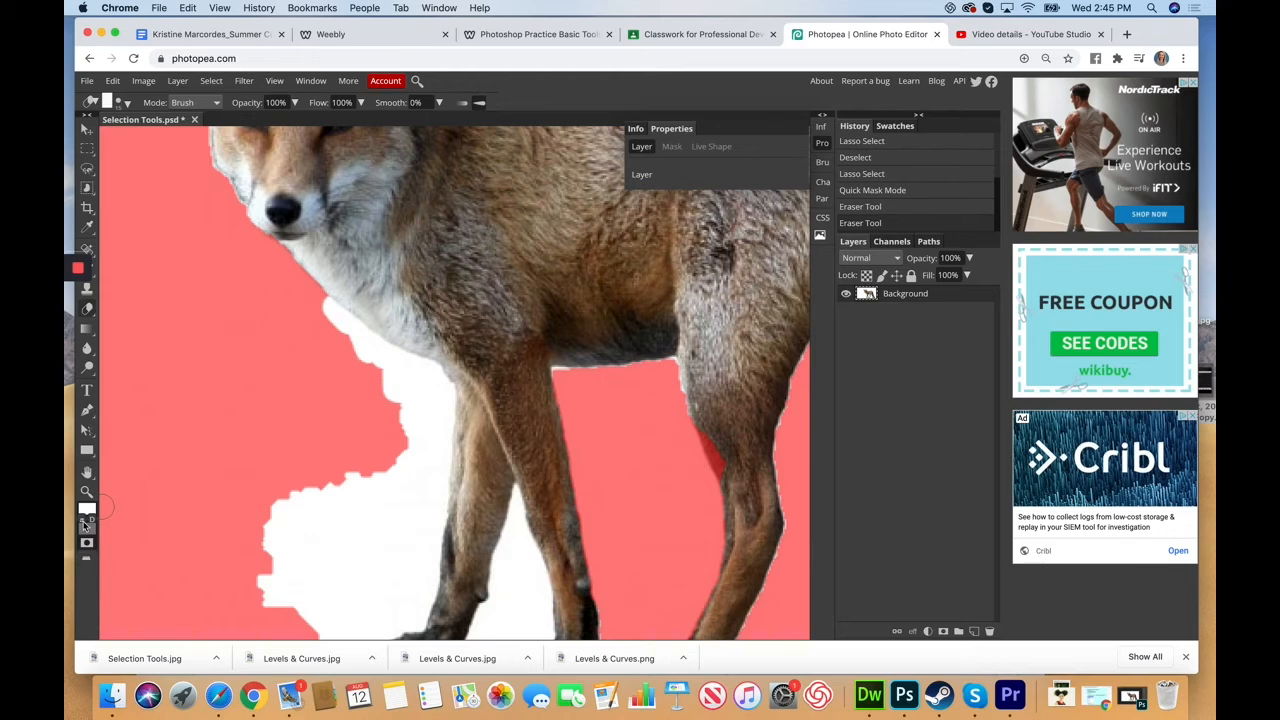
Step: Paint mask along the fox's chest edge, then exit Quick Mask to a selection
click(416, 420)
mouse_move(421, 435)
mouse_down()
mouse_move(396, 415)
mouse_move(318, 301)
mouse_up()
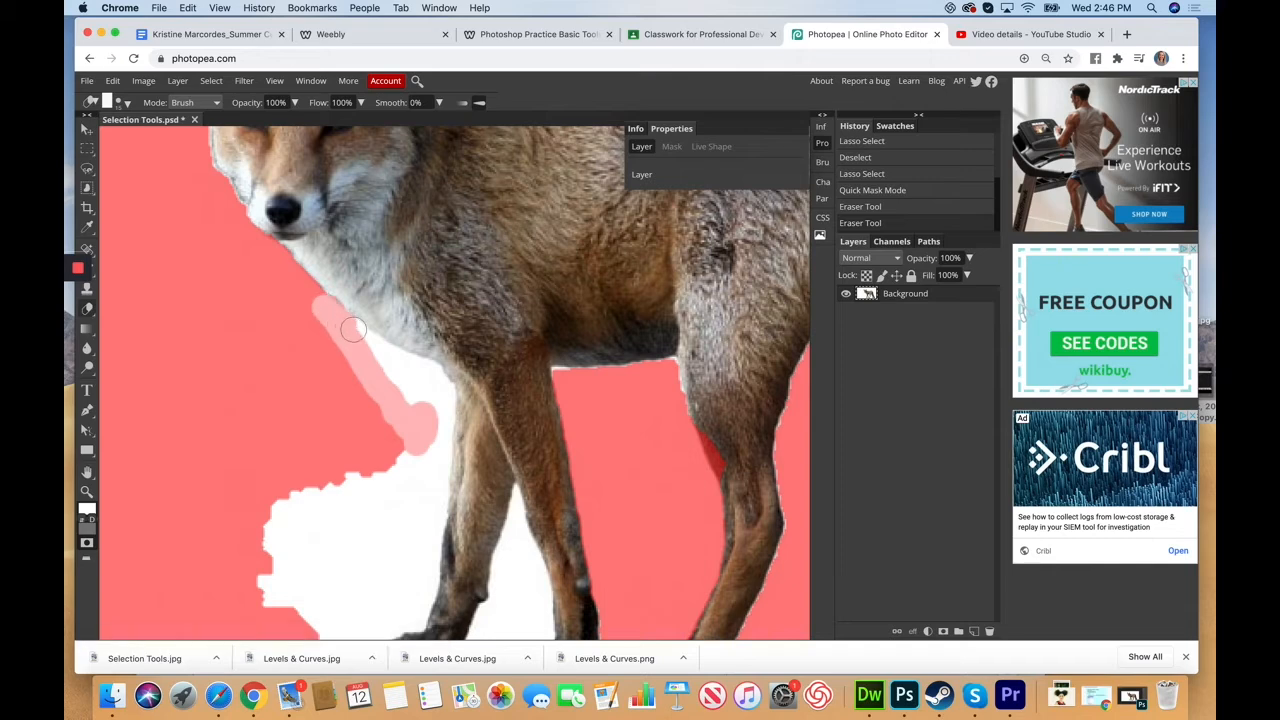
drag(378, 349, 446, 384)
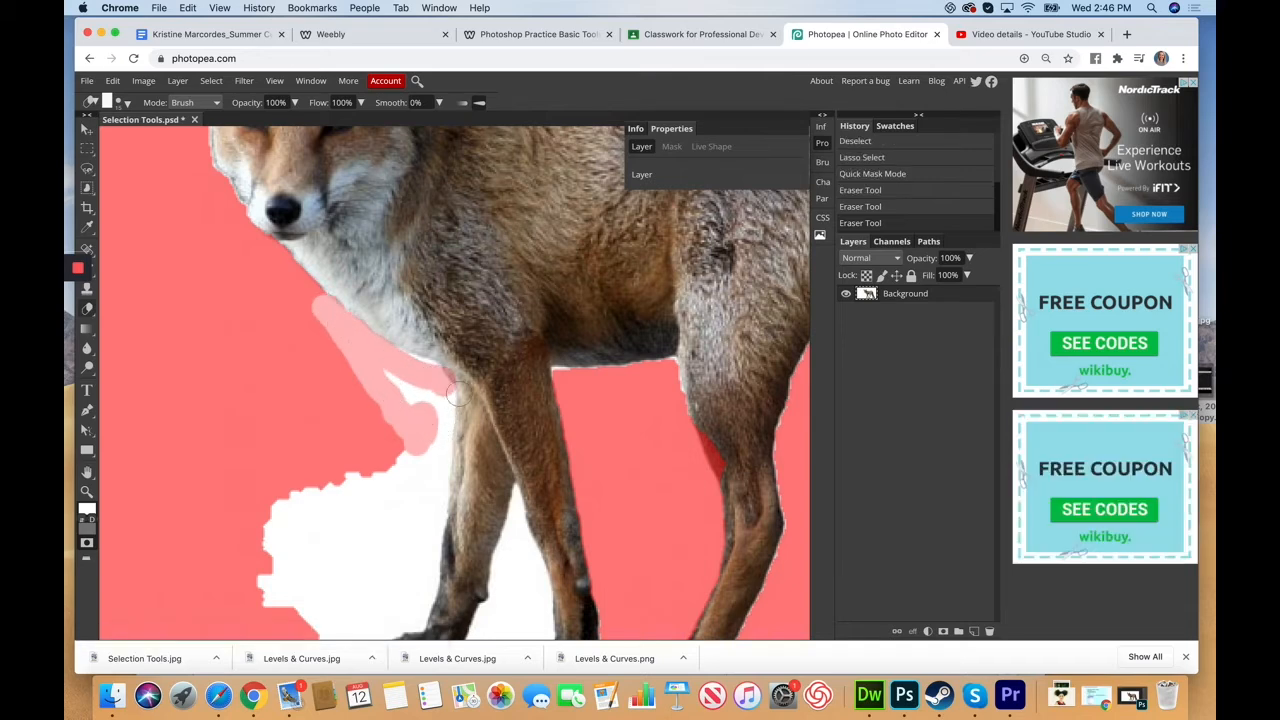
mouse_move(431, 371)
mouse_down()
mouse_move(388, 353)
mouse_move(419, 377)
mouse_move(372, 385)
mouse_move(445, 404)
mouse_move(426, 462)
mouse_move(371, 364)
mouse_up()
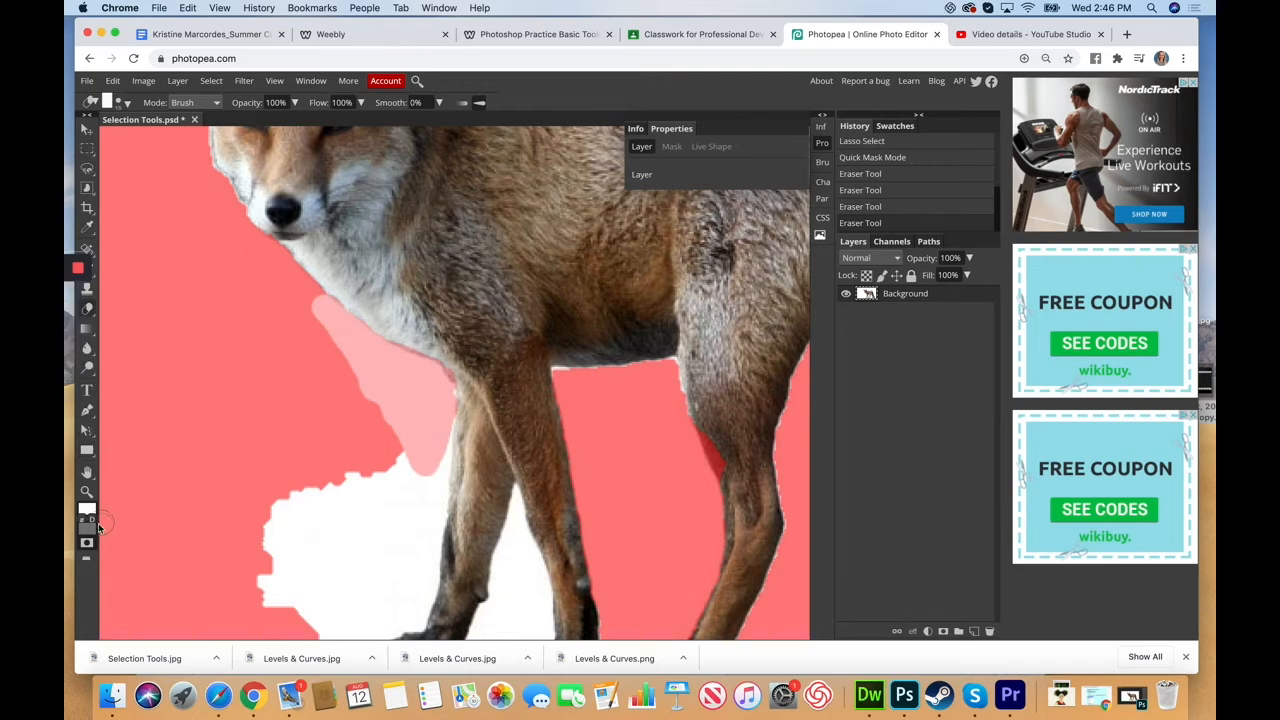
click(87, 543)
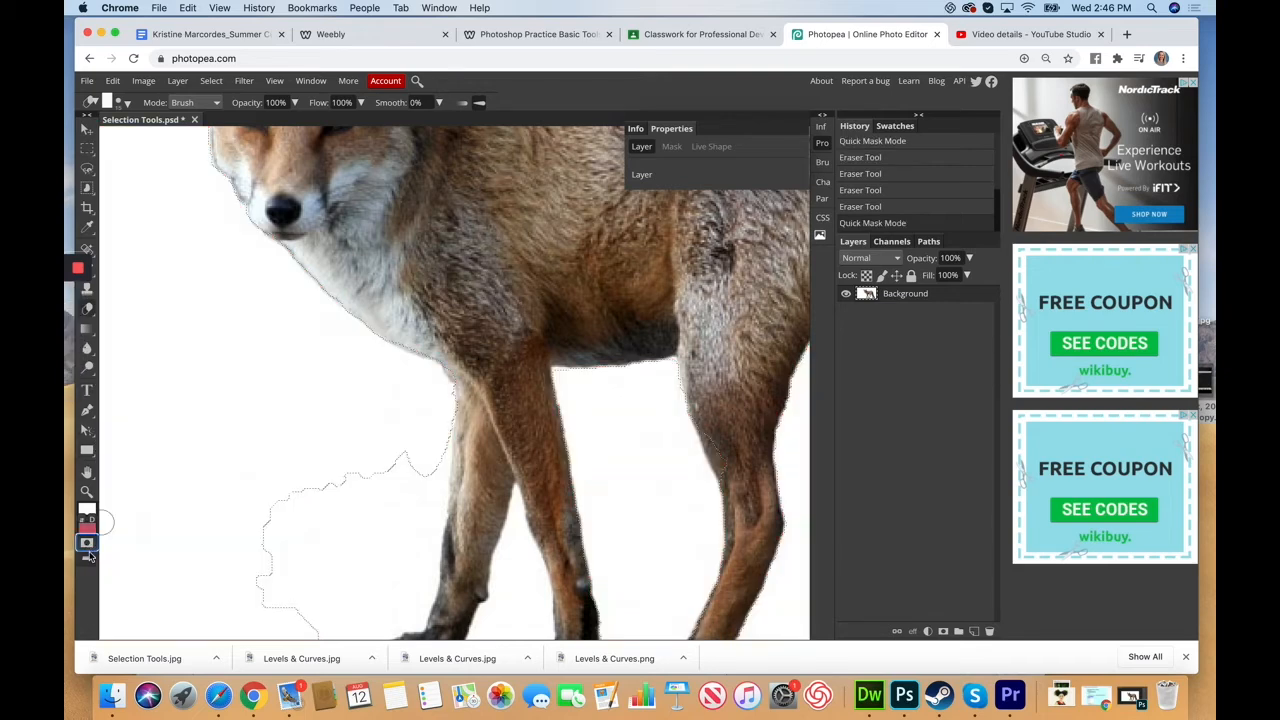
Step: Toggle Quick Mask on and off again and zoom out to the whole fox
click(87, 545)
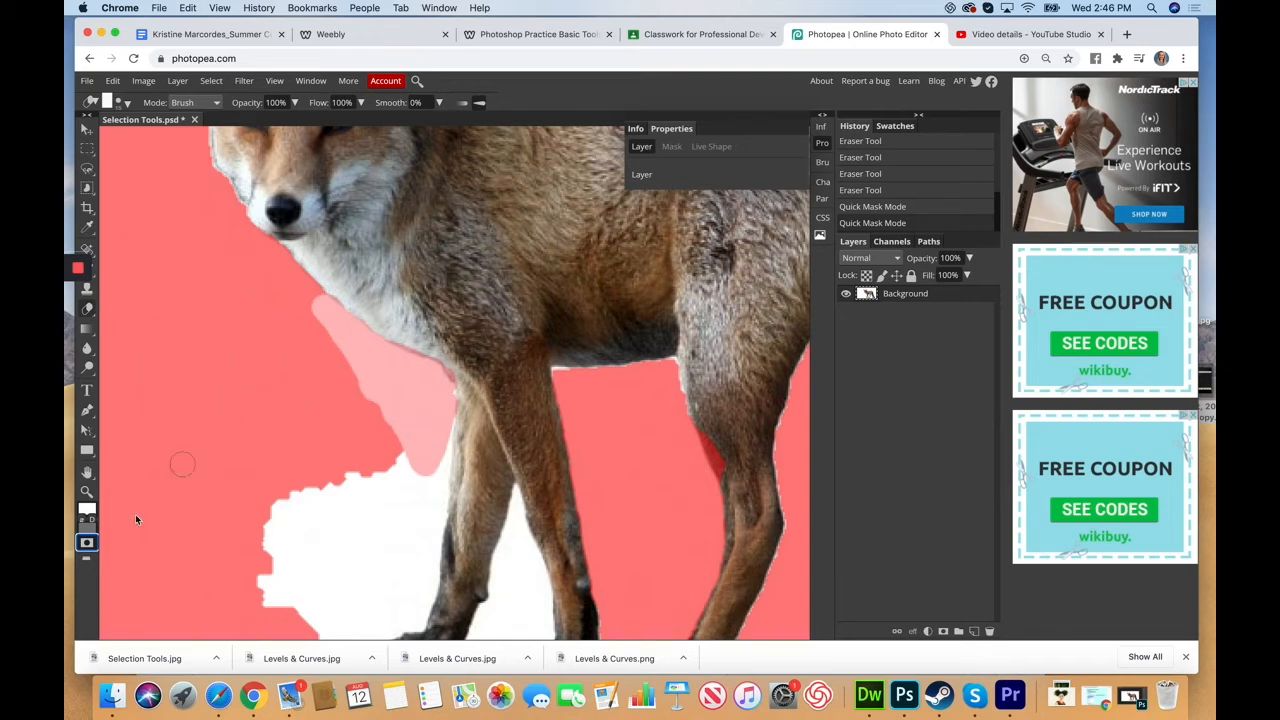
click(87, 542)
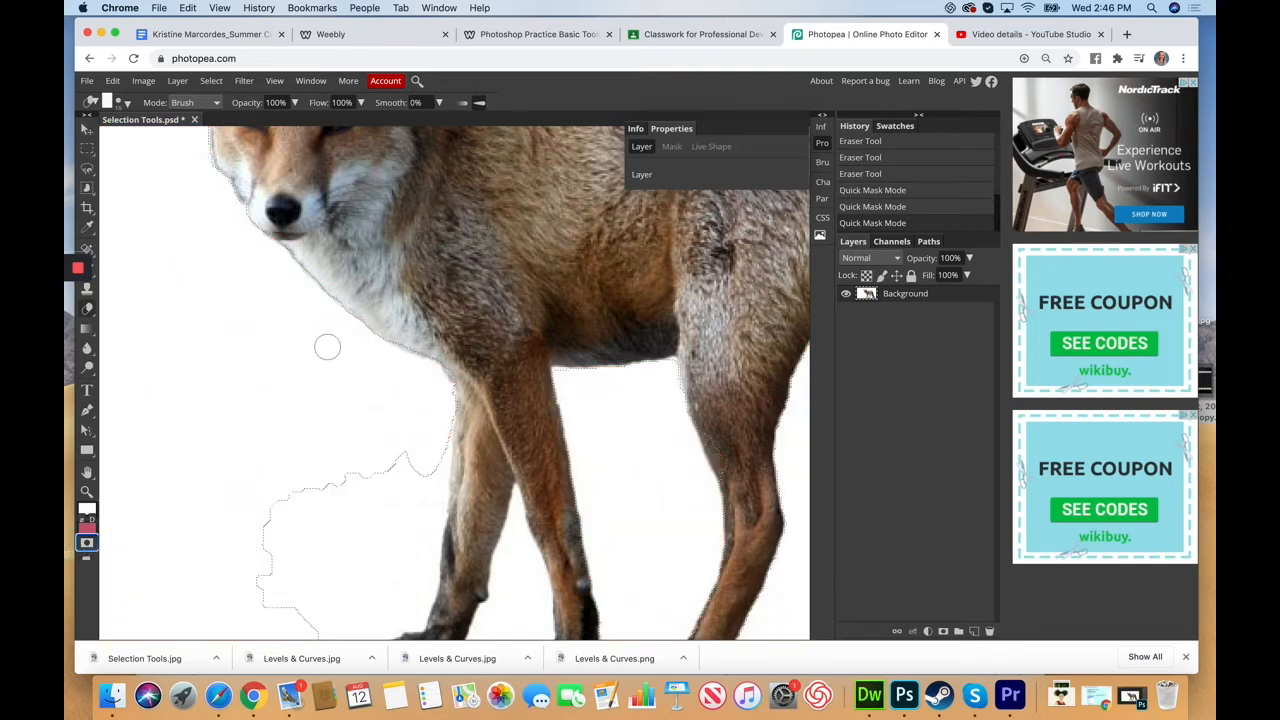
scroll(213, 208, down, 5)
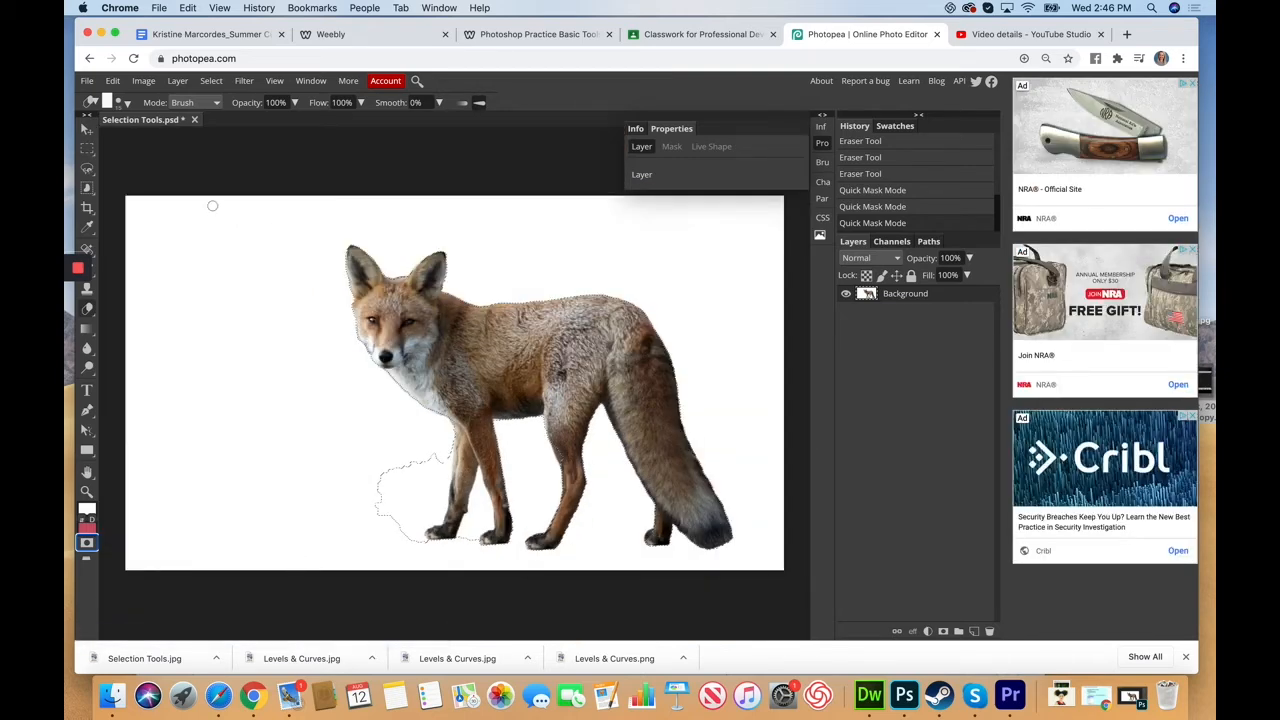
Step: Nudge the selected fox with the Move tool, undo the move, and clear the selection
click(87, 130)
mouse_move(506, 364)
mouse_down()
mouse_move(476, 329)
mouse_move(311, 314)
mouse_move(500, 362)
mouse_up()
click(112, 80)
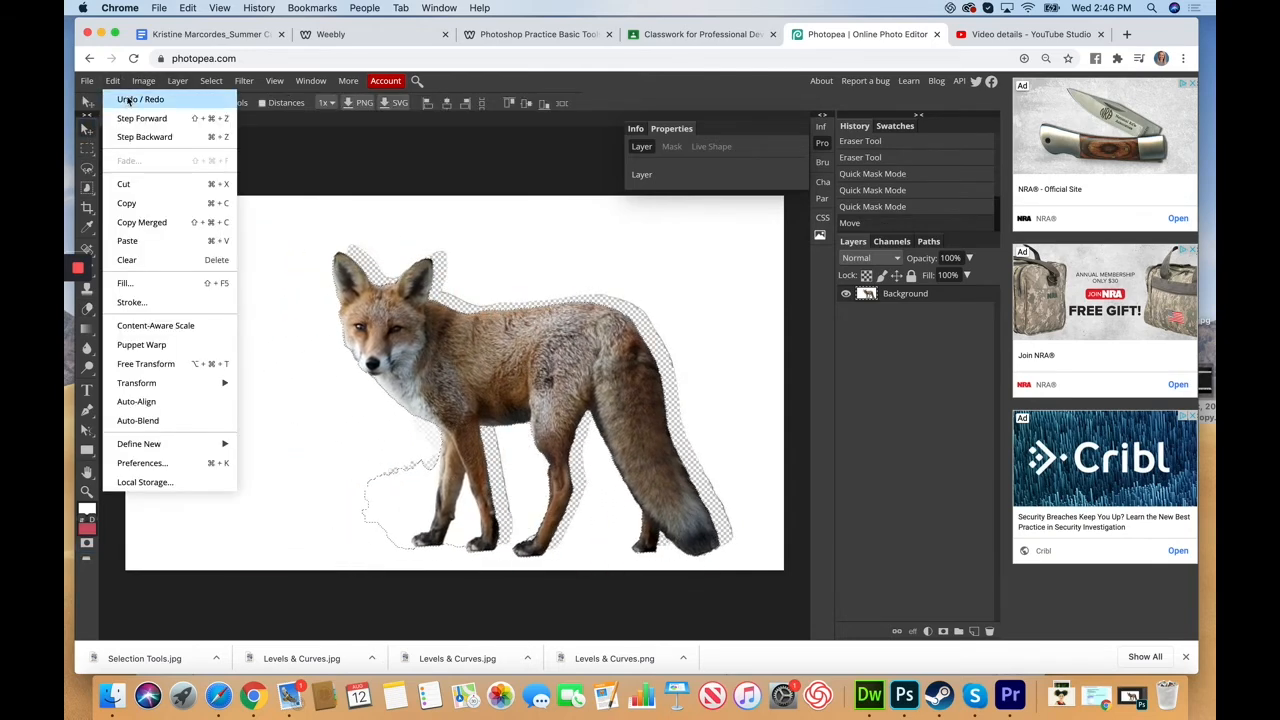
click(127, 99)
click(87, 148)
click(227, 240)
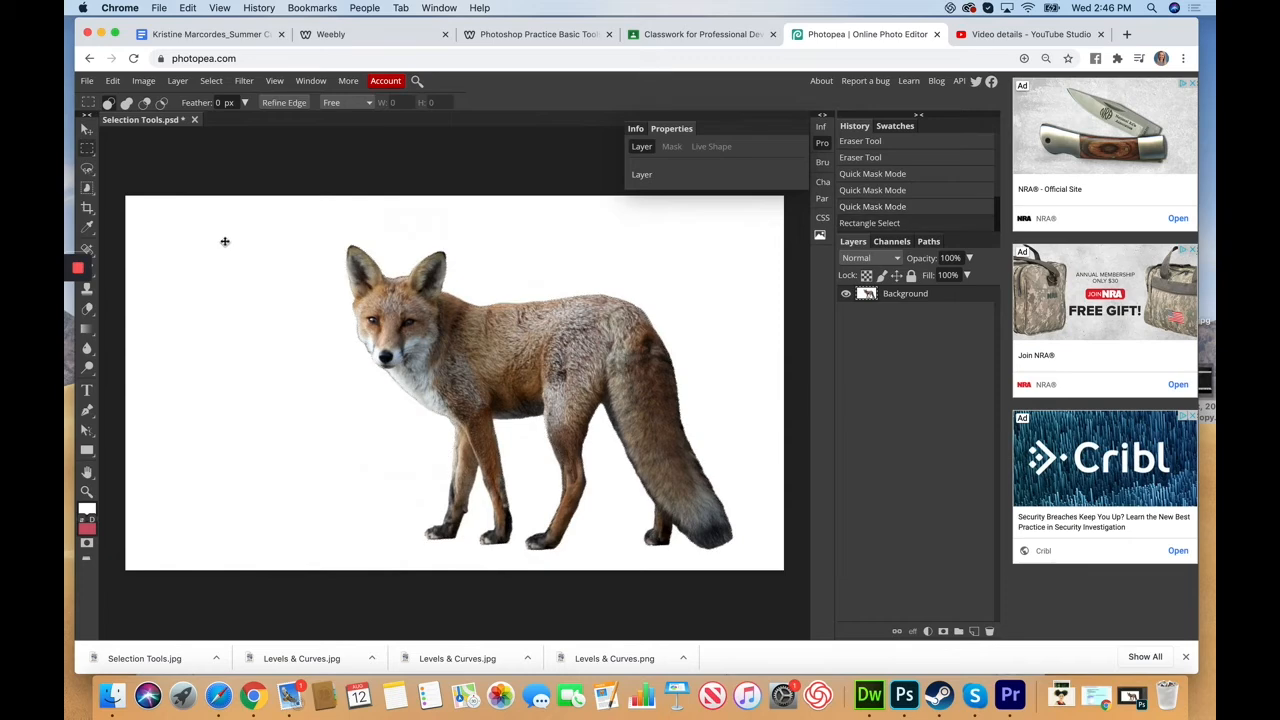
right_click(87, 188)
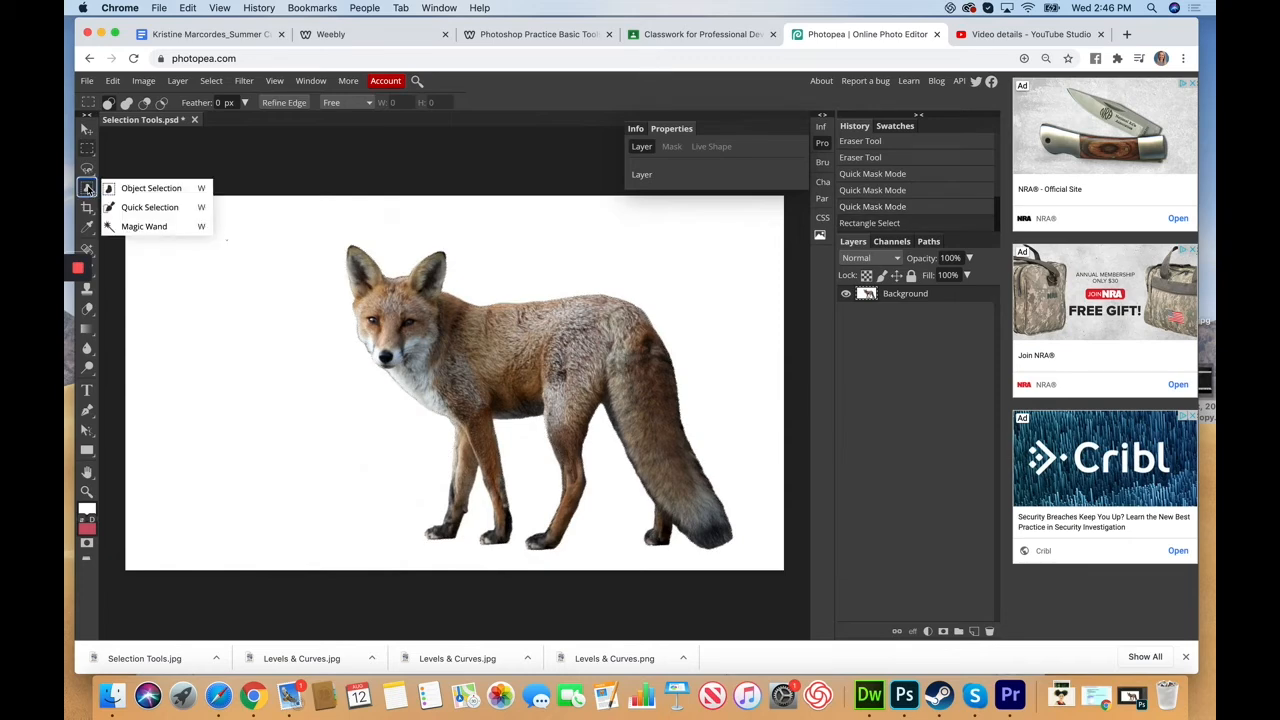
Step: Try a Quick Selection click on the white background, then return to Rectangle Select
click(150, 207)
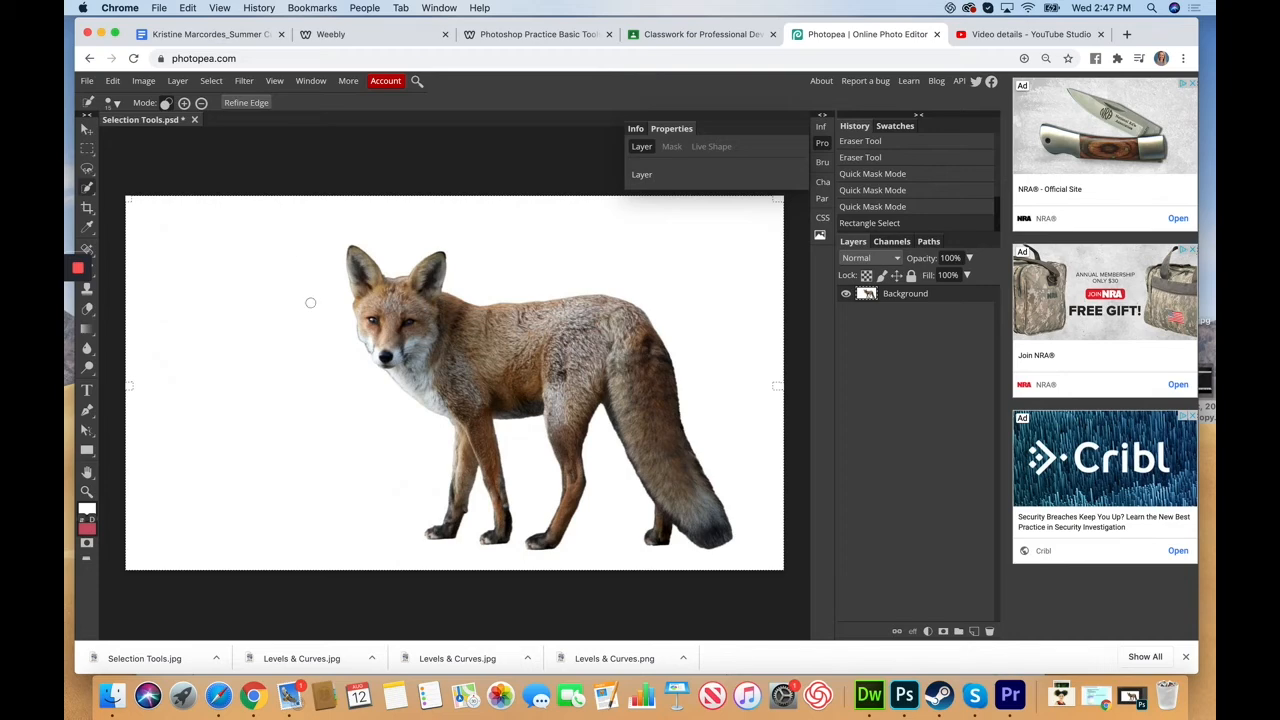
click(378, 469)
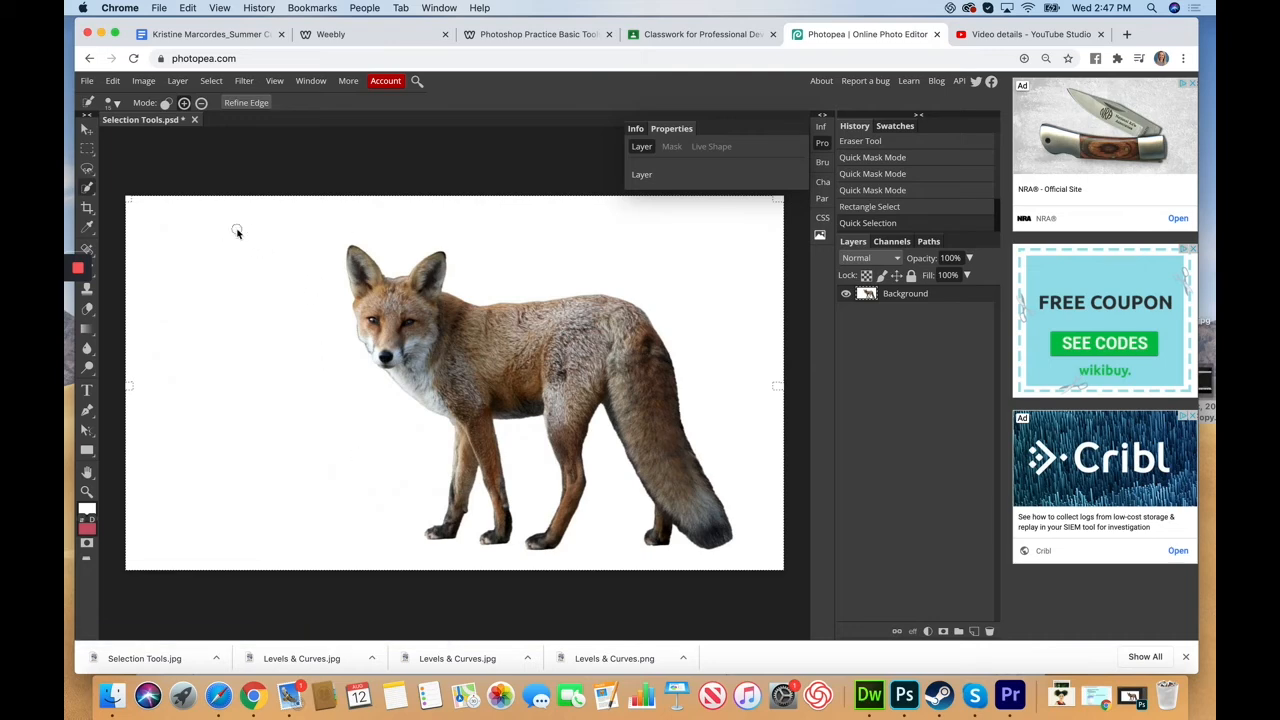
click(87, 148)
click(158, 197)
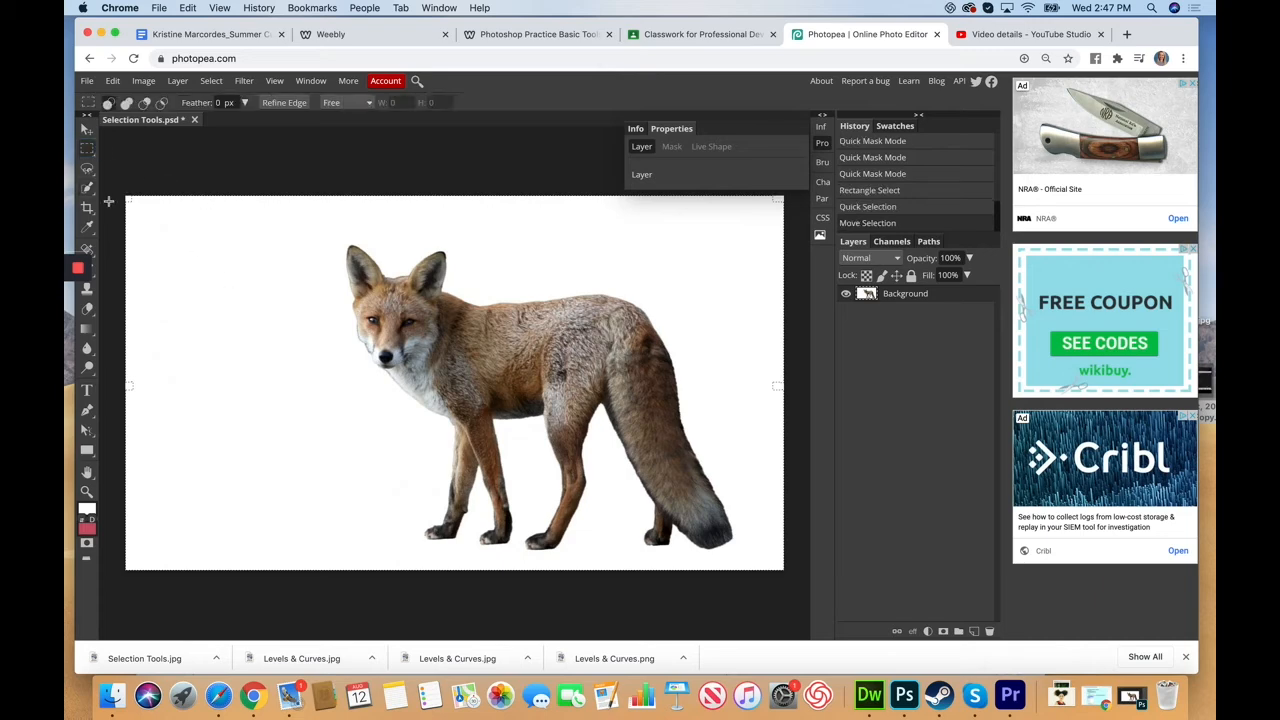
Step: Select the white background with a single Magic Wand click
right_click(87, 187)
click(153, 226)
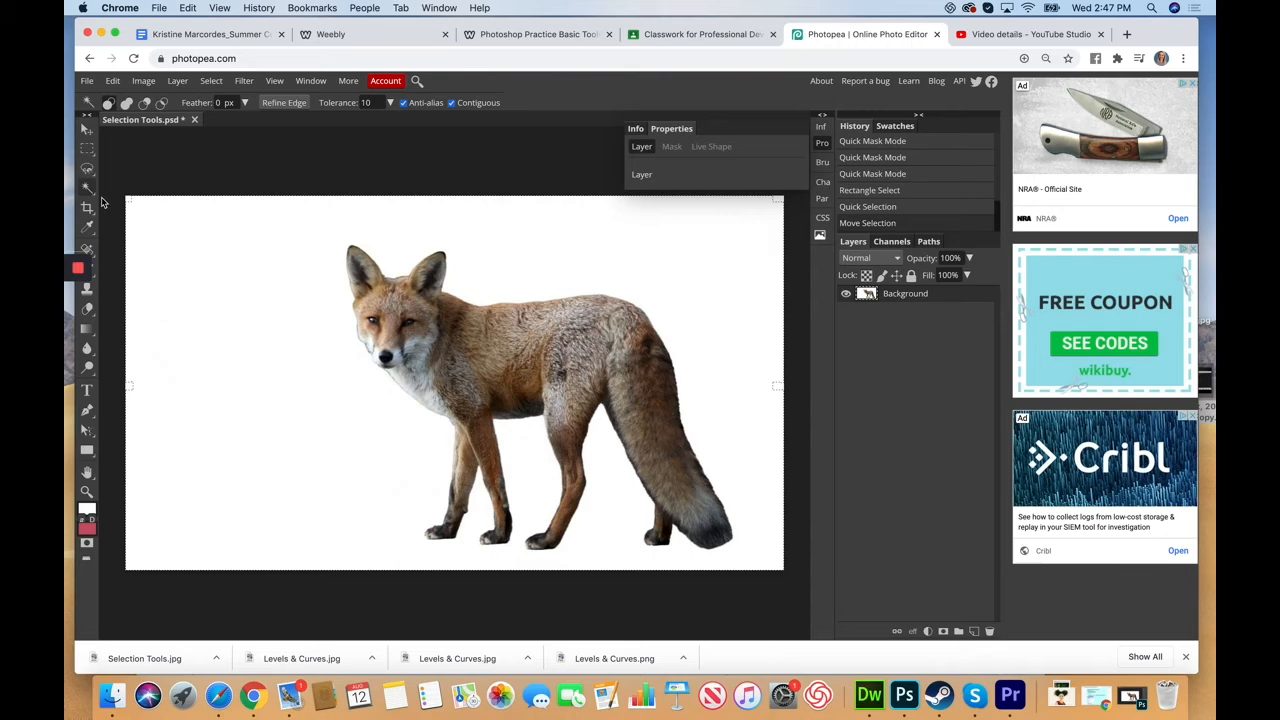
click(87, 148)
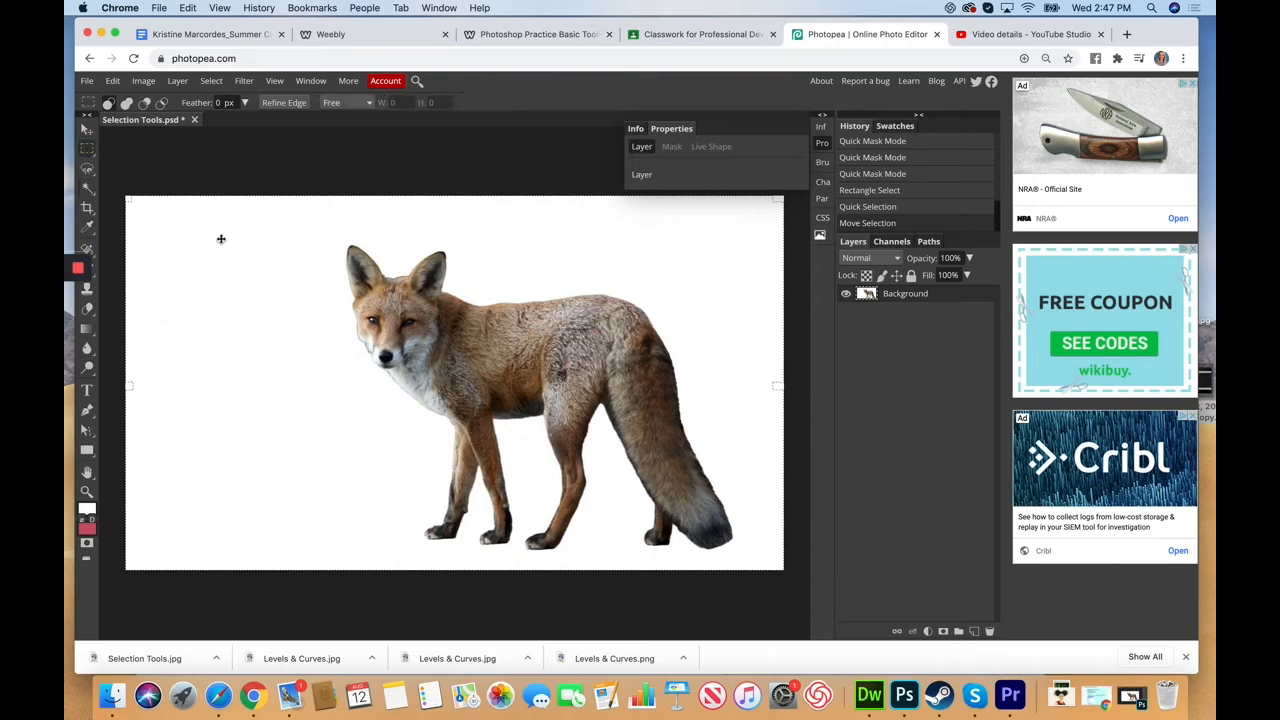
click(88, 188)
click(303, 294)
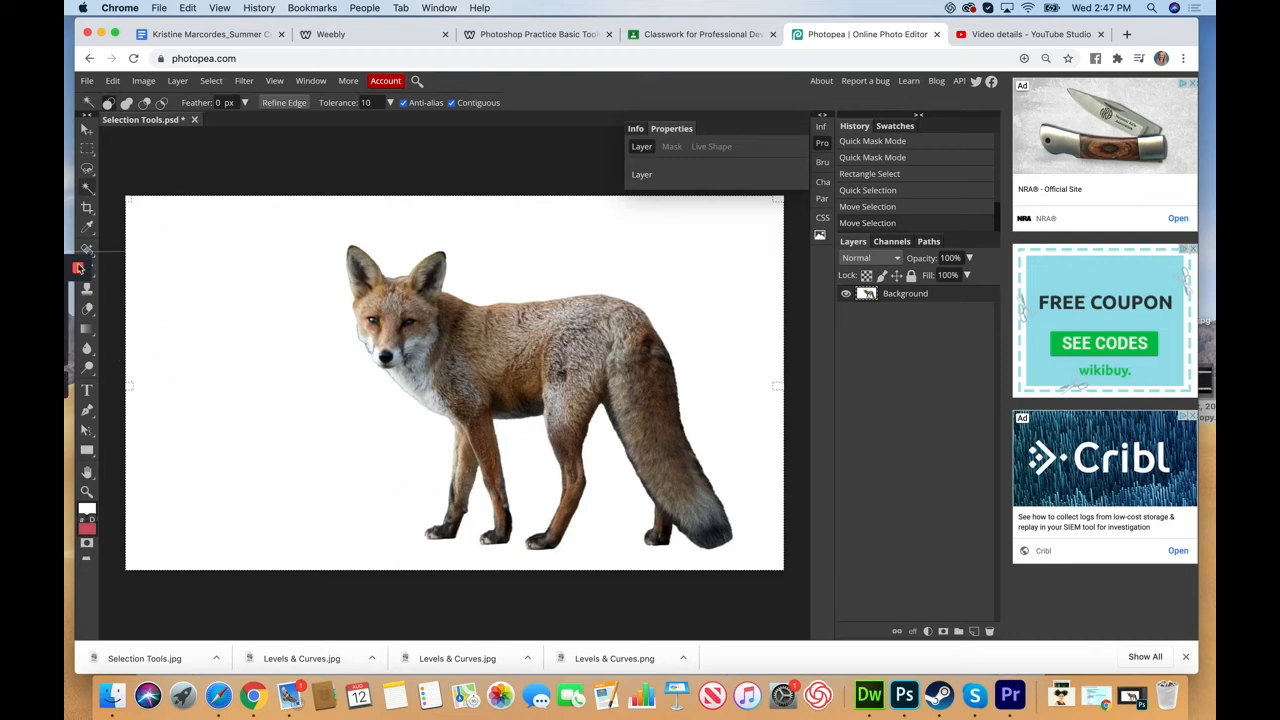
click(78, 323)
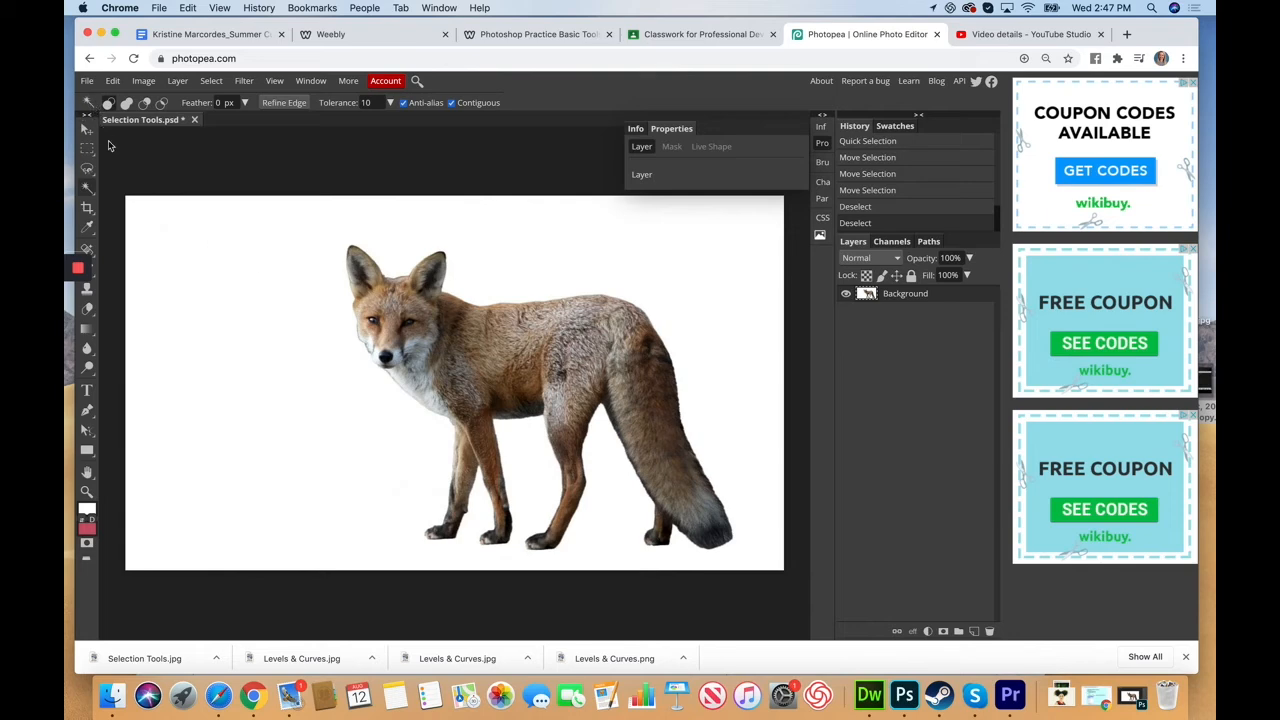
click(312, 287)
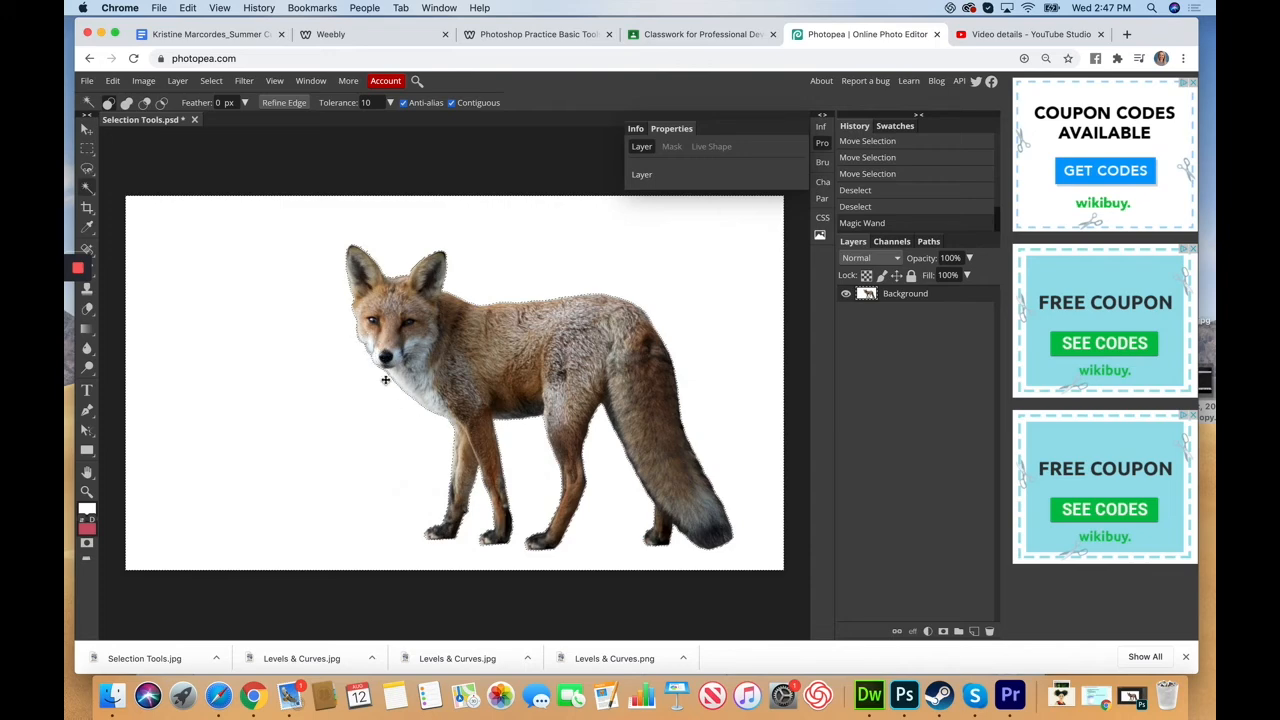
click(88, 148)
Step: Deselect, box the fox with Object Selection, and toggle Quick Mask on and off
click(171, 263)
right_click(89, 189)
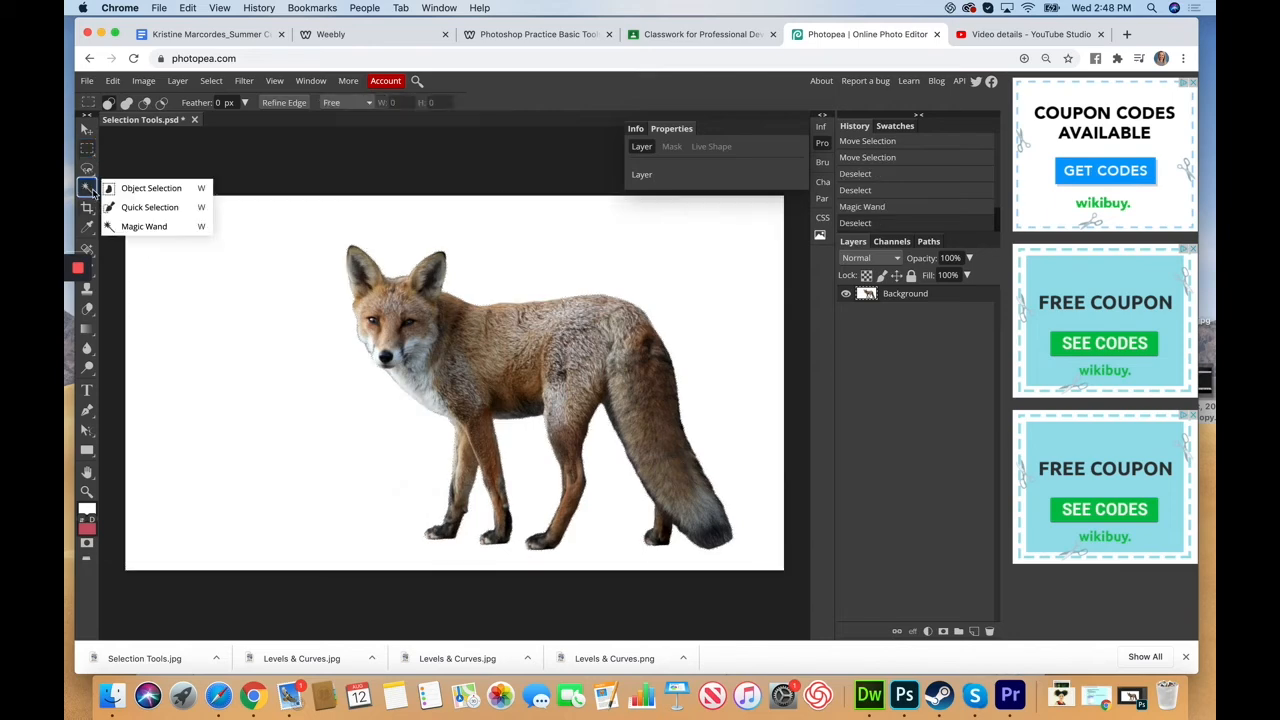
click(148, 192)
drag(276, 212, 748, 549)
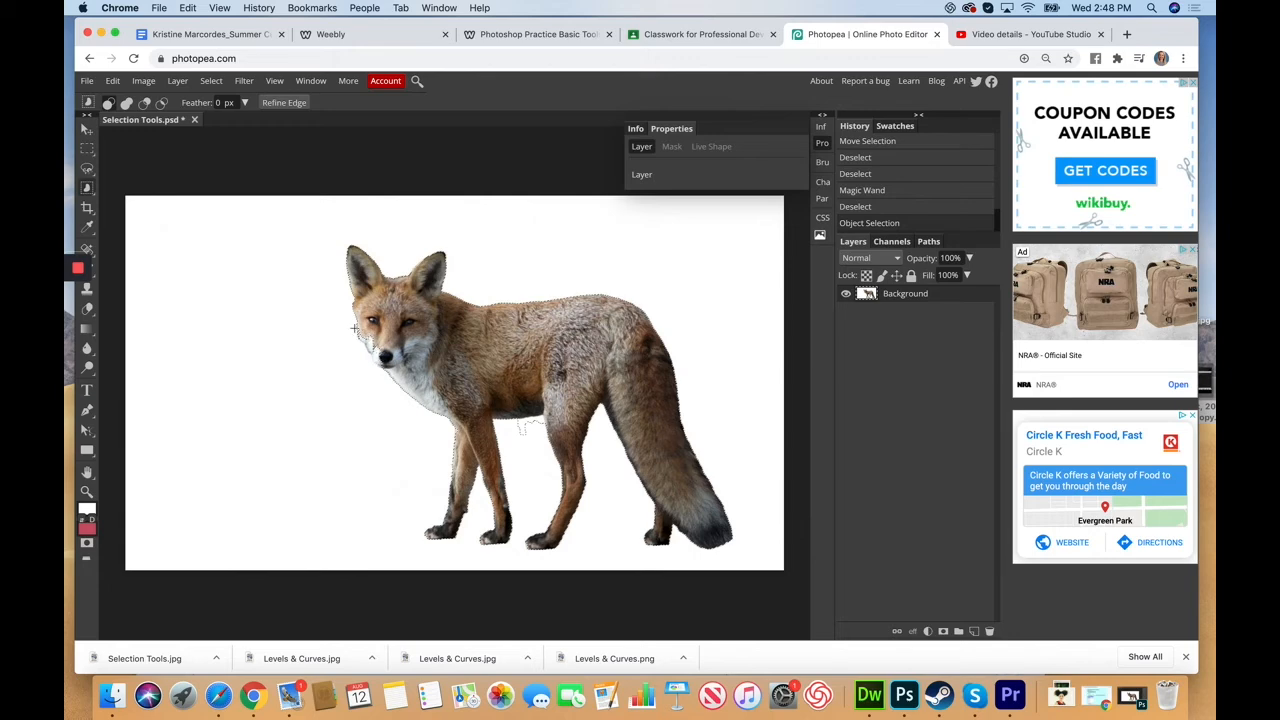
click(86, 544)
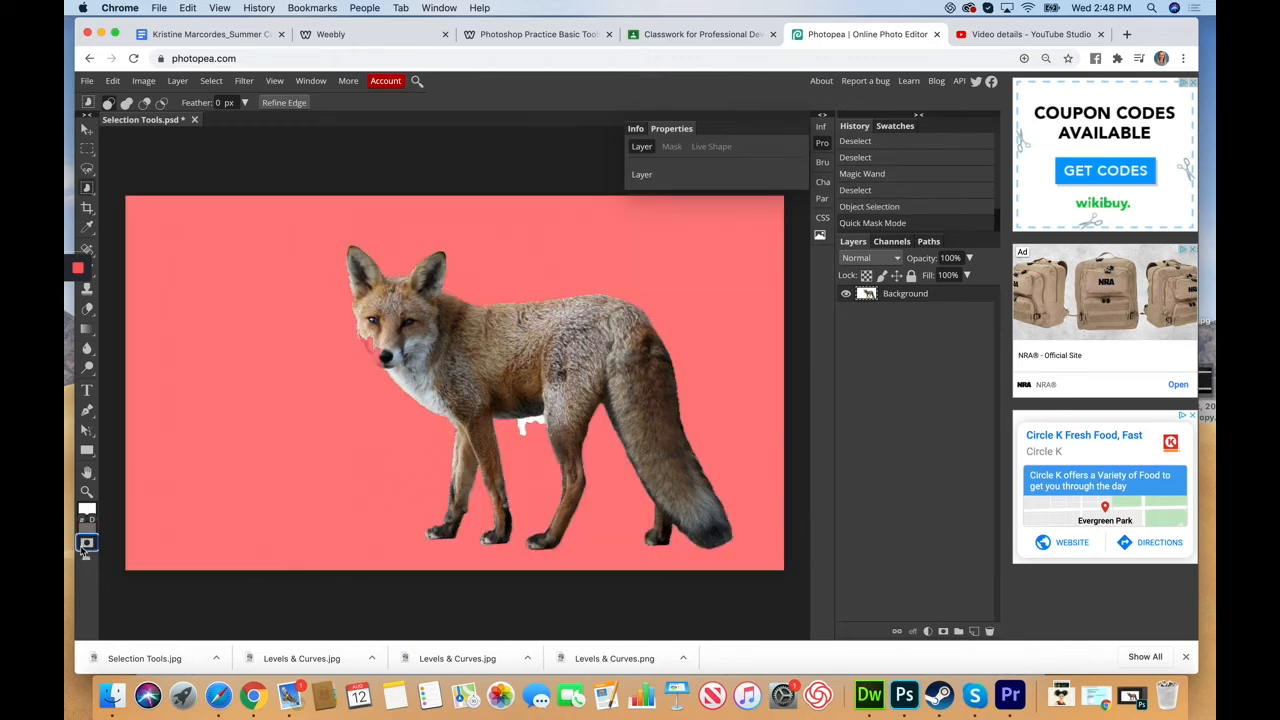
click(86, 544)
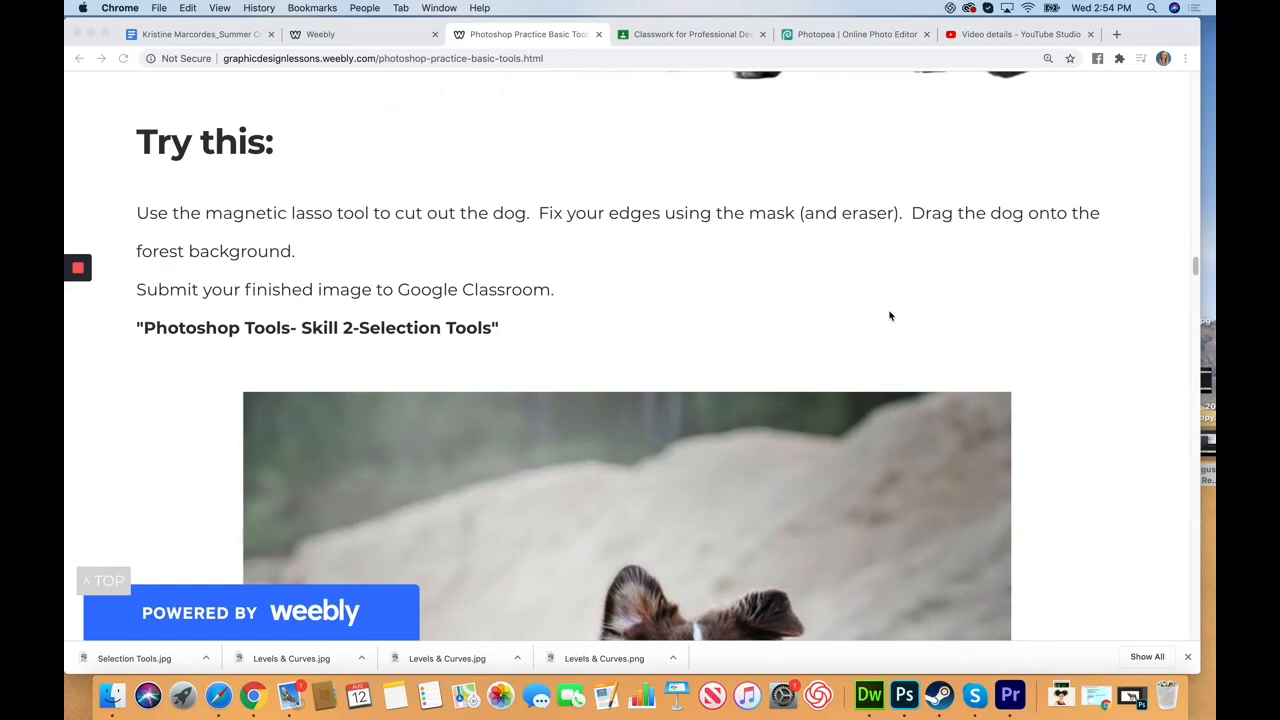
Step: Save the running-dog image from the lesson page as dog.jpg
scroll(900, 441, down, 3)
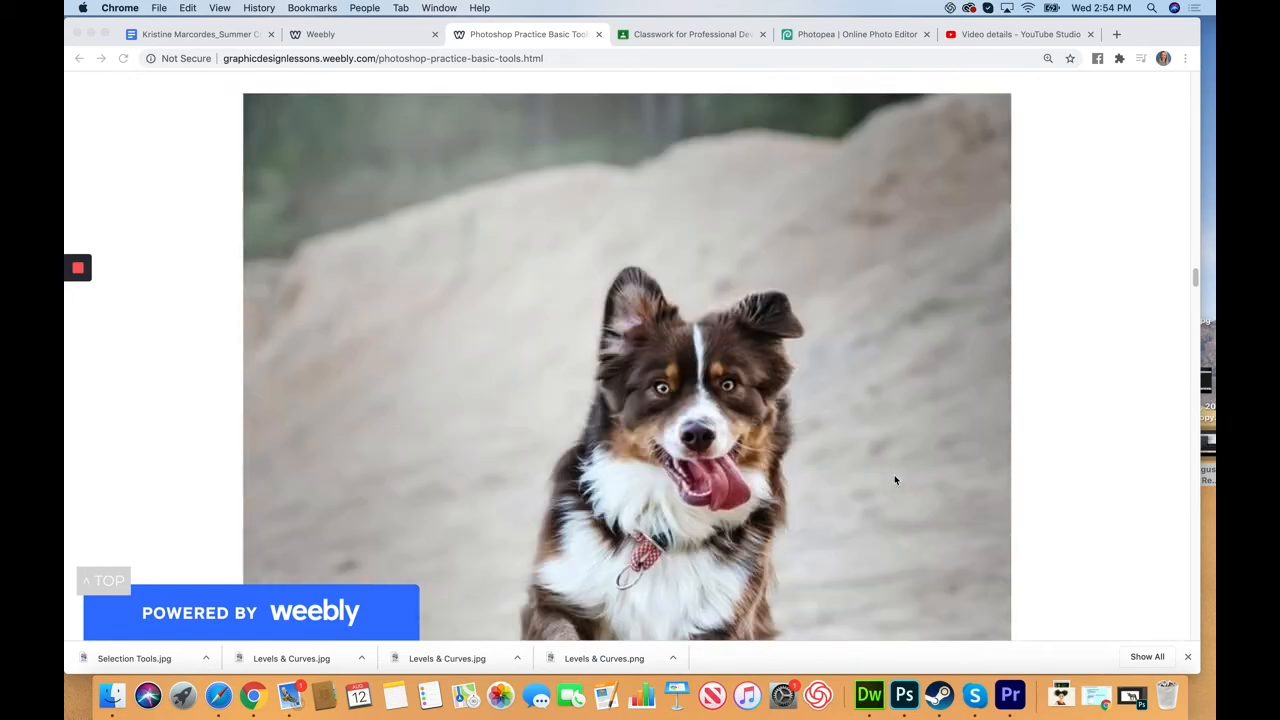
scroll(899, 487, up, 4)
scroll(900, 481, down, 1)
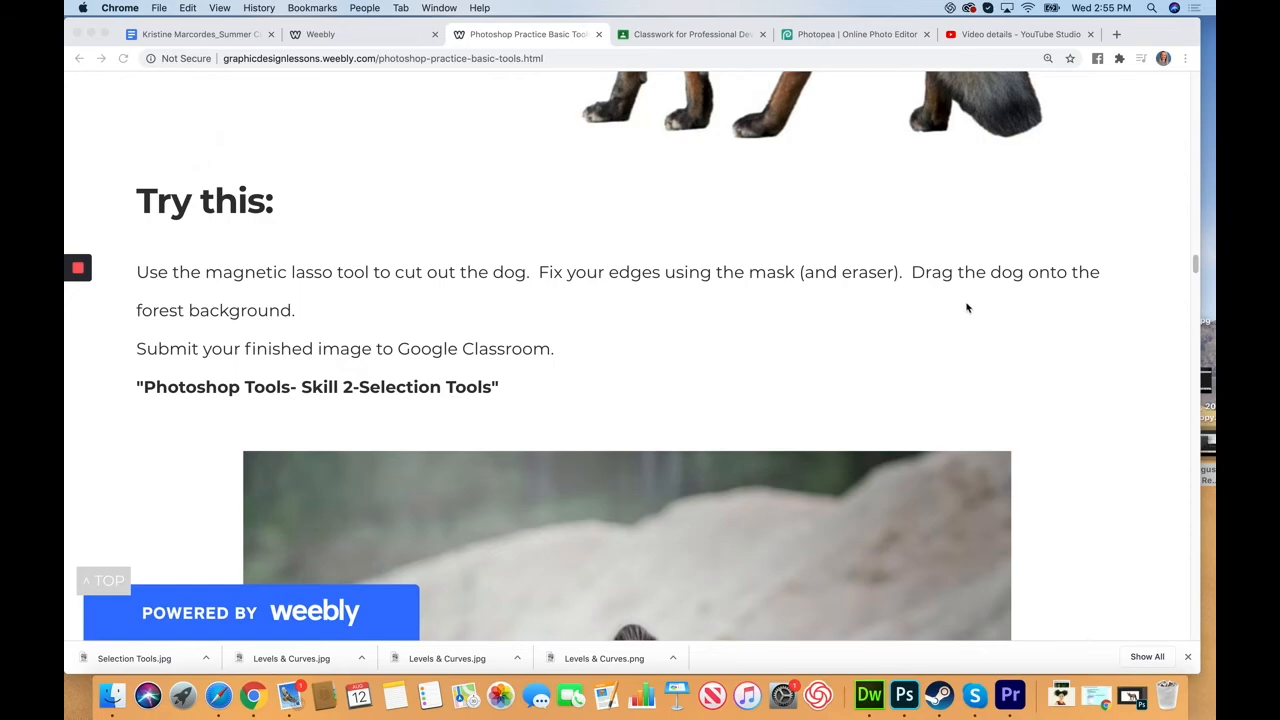
scroll(736, 497, down, 10)
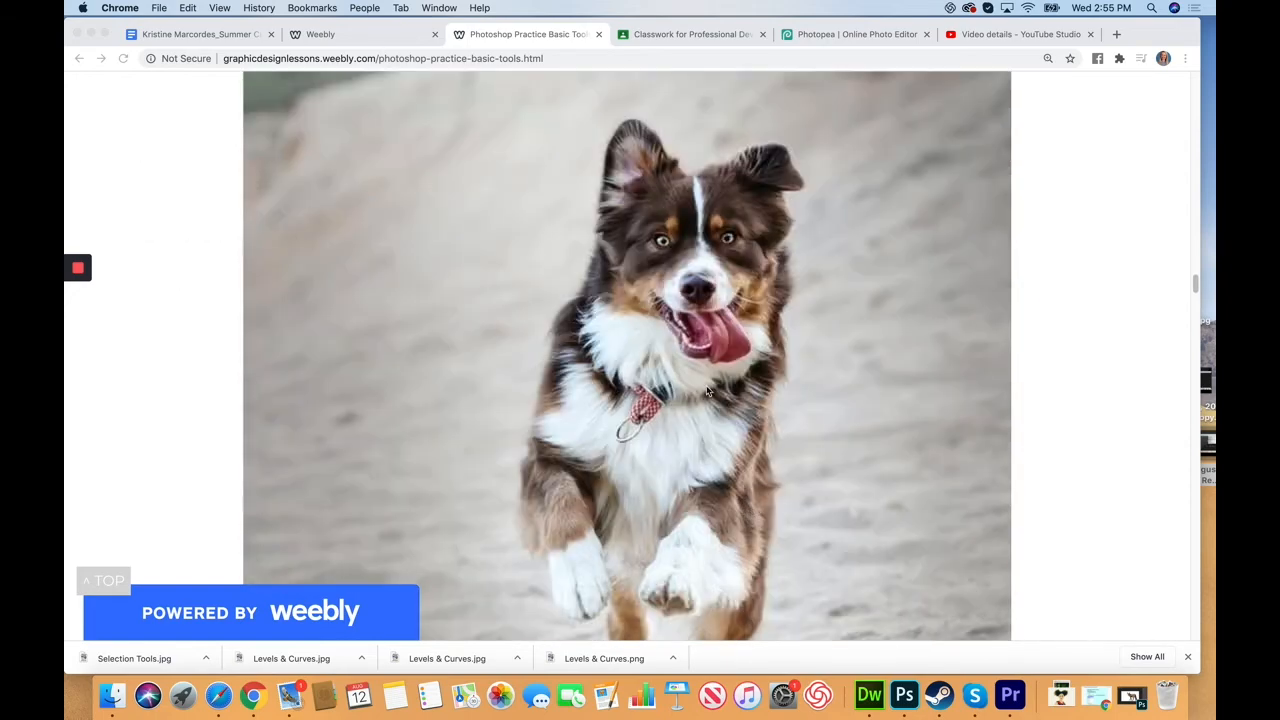
scroll(707, 392, down, 20)
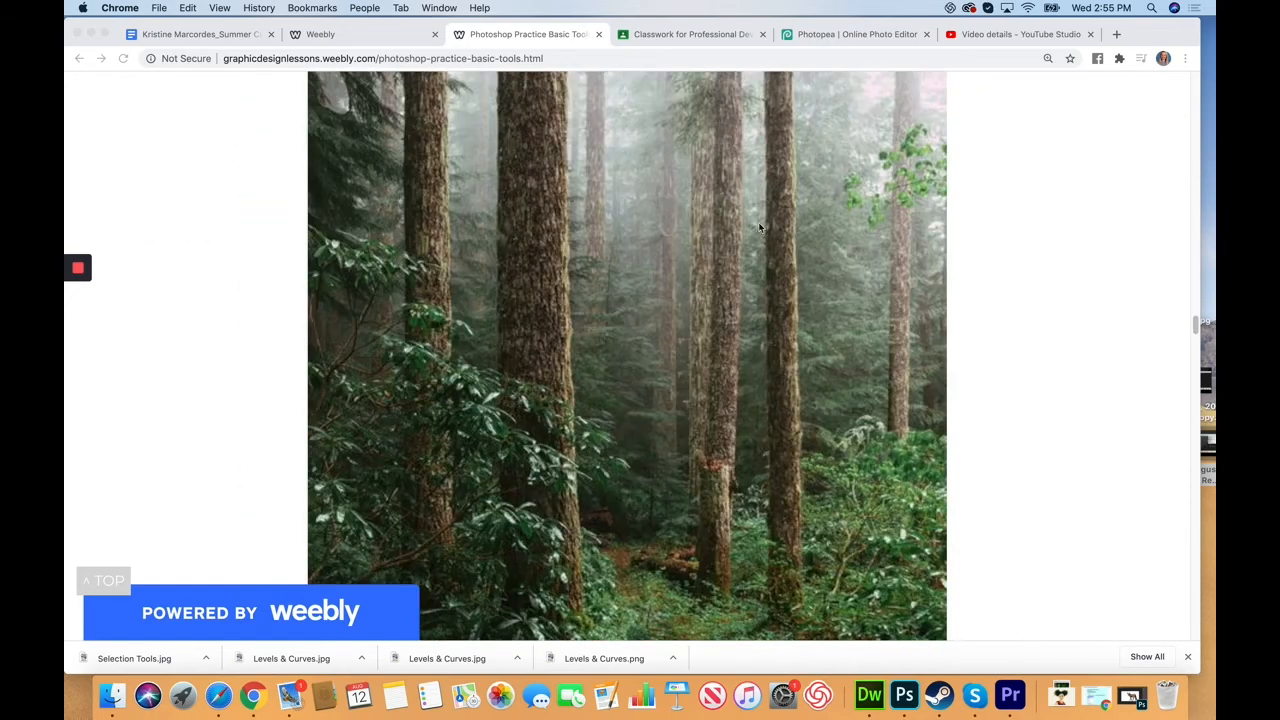
scroll(660, 391, up, 10)
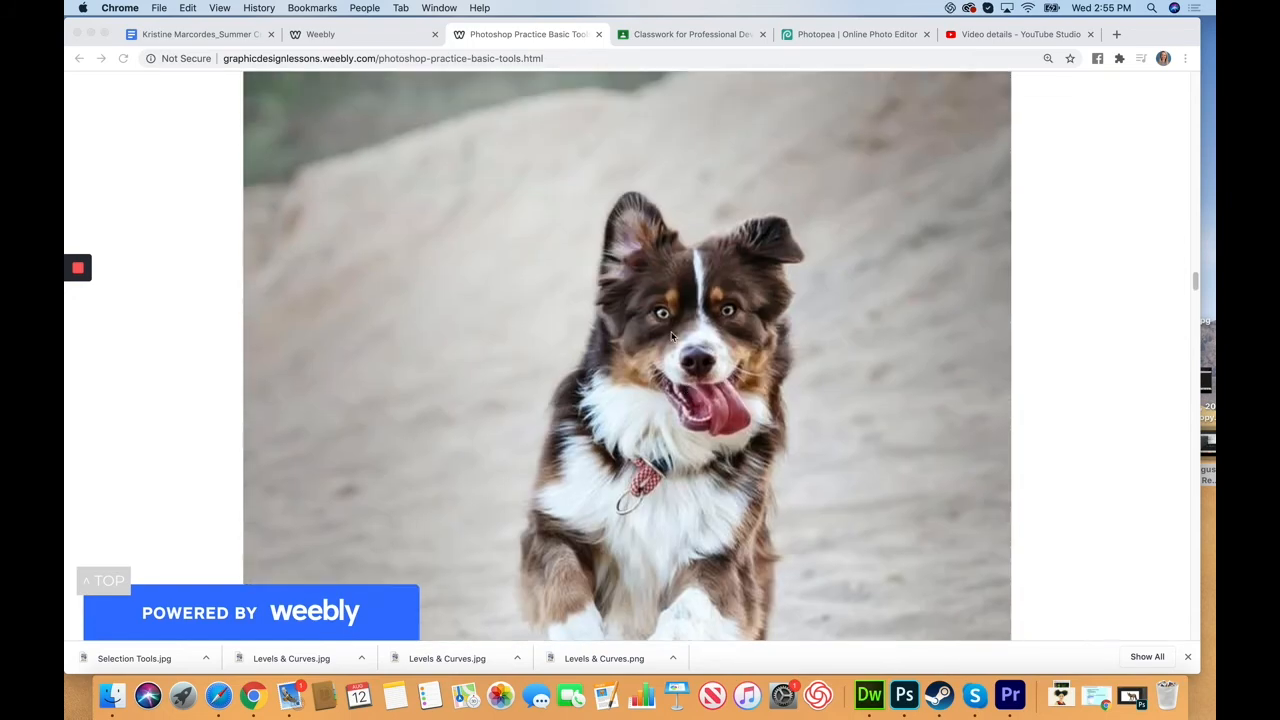
right_click(665, 301)
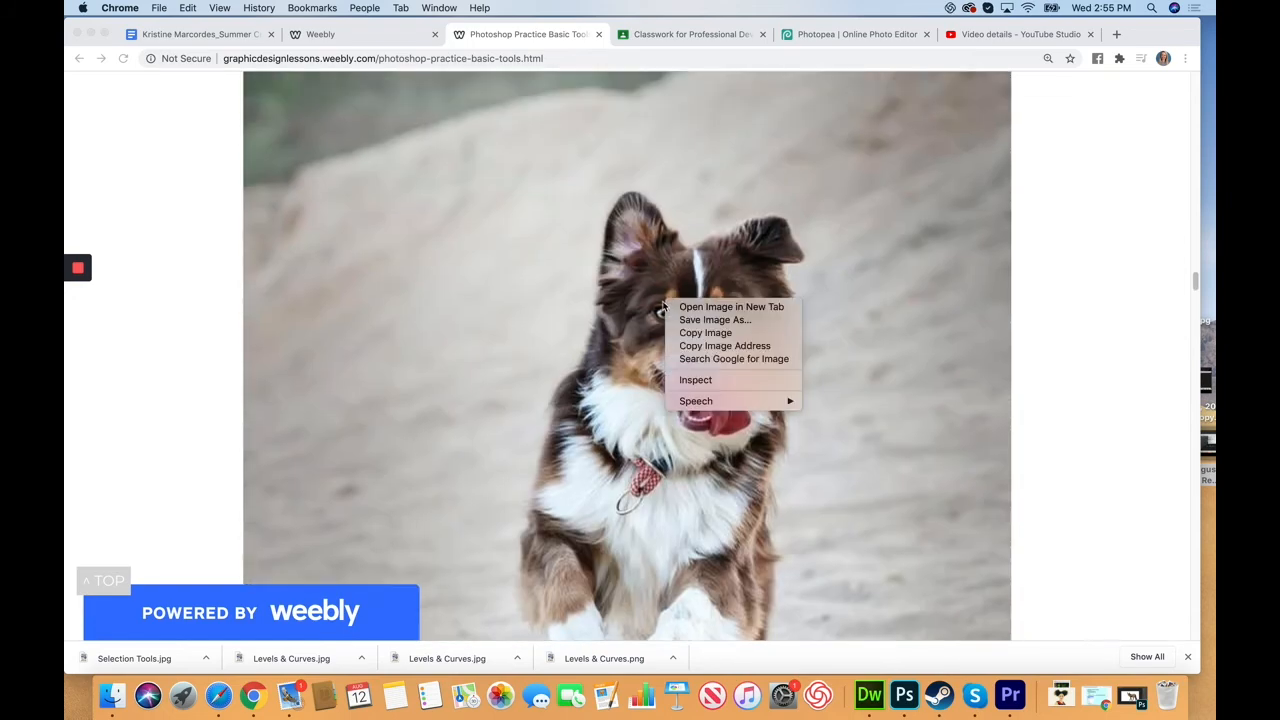
click(711, 320)
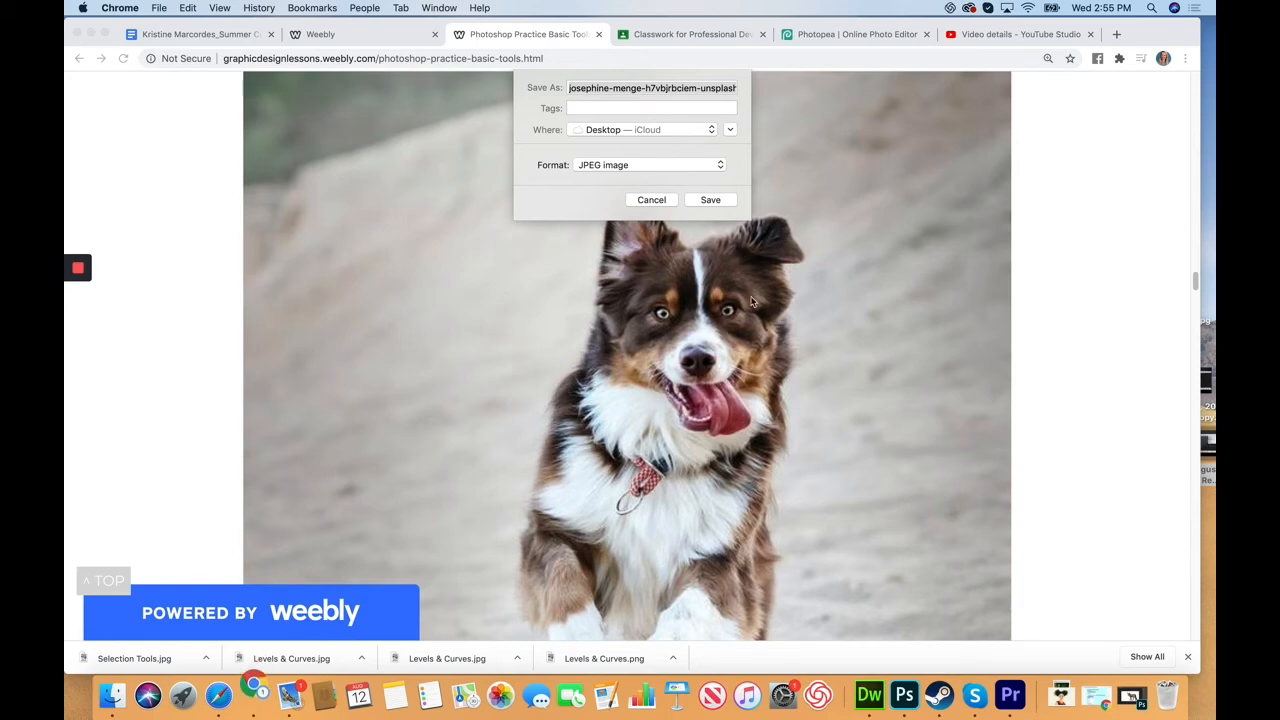
click(663, 87)
click(570, 88)
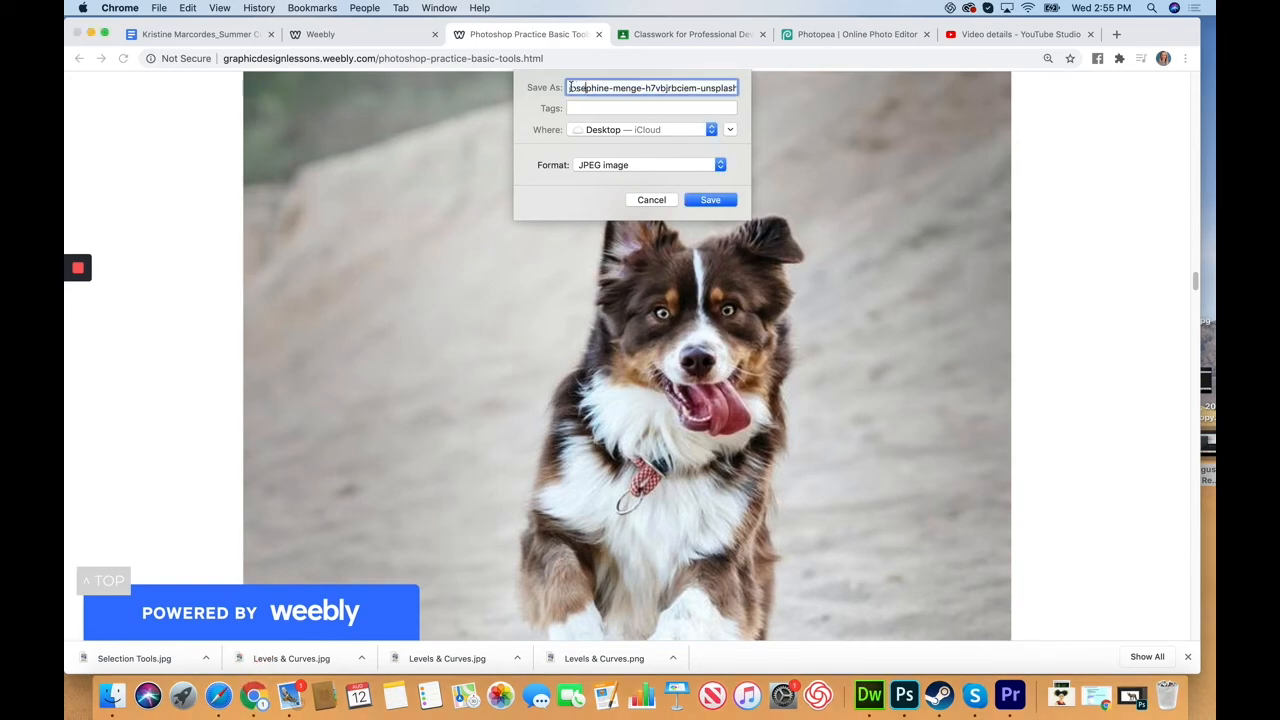
key(super+a)
text(d)
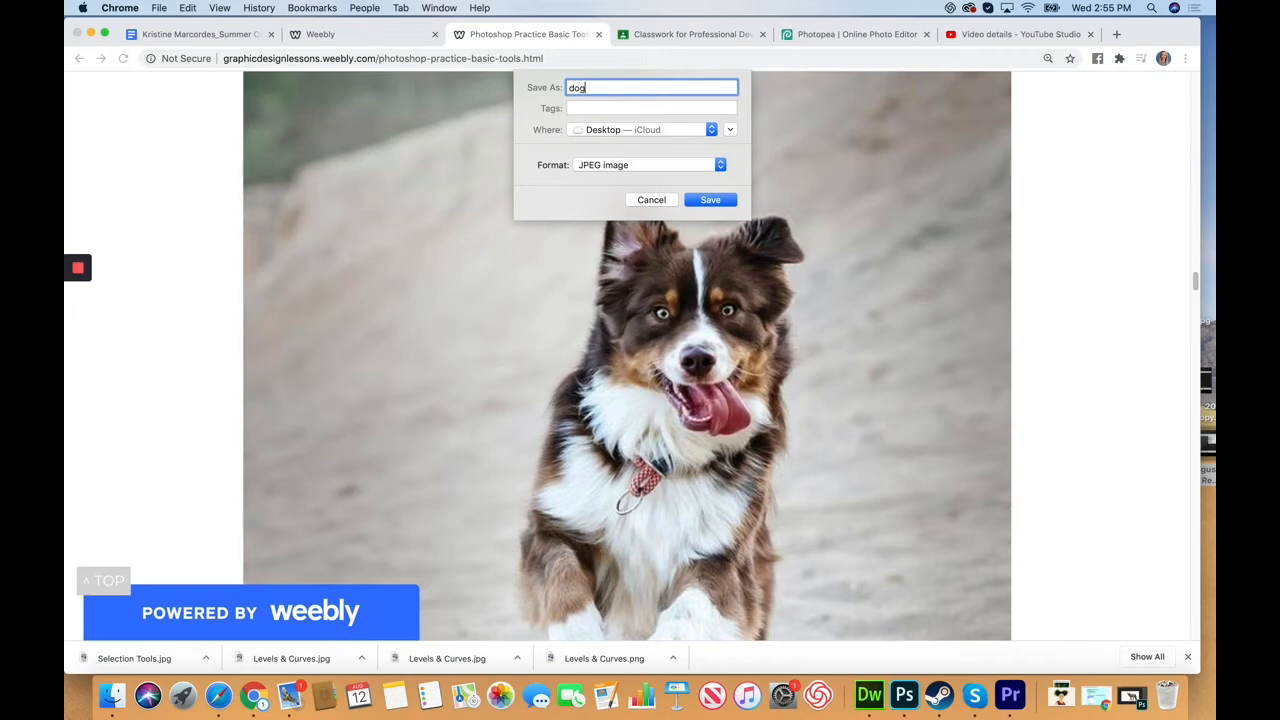
text(og)
click(708, 201)
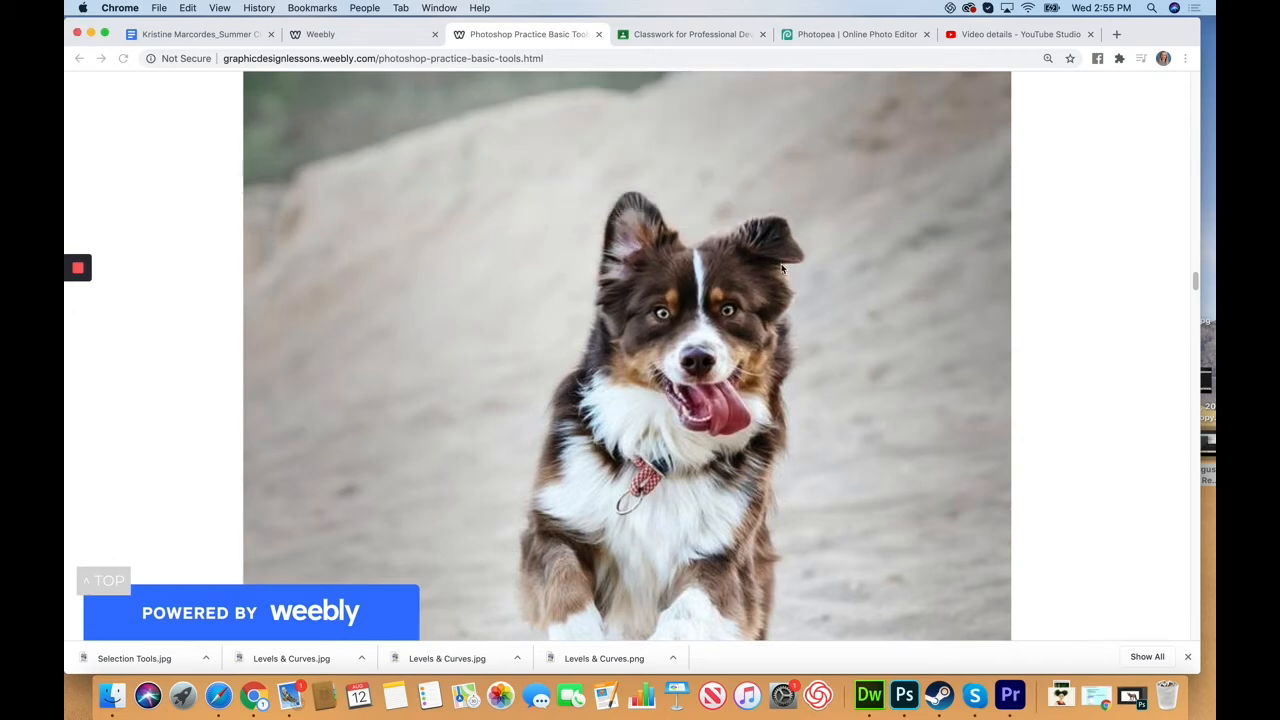
Step: Save the misty forest image to the desktop as trees.jpg
scroll(742, 408, down, 5)
scroll(742, 408, down, 10)
right_click(645, 303)
click(691, 323)
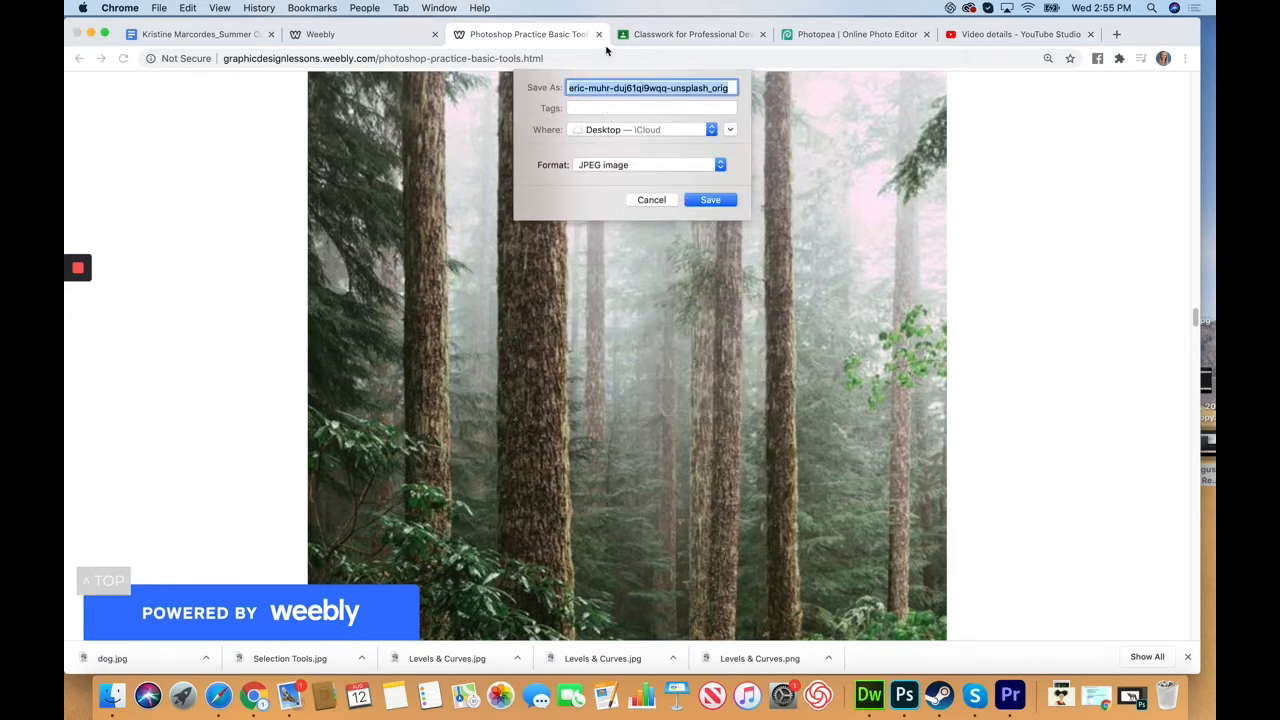
click(601, 87)
drag(728, 89, 512, 89)
key(BackSpace)
text(trees)
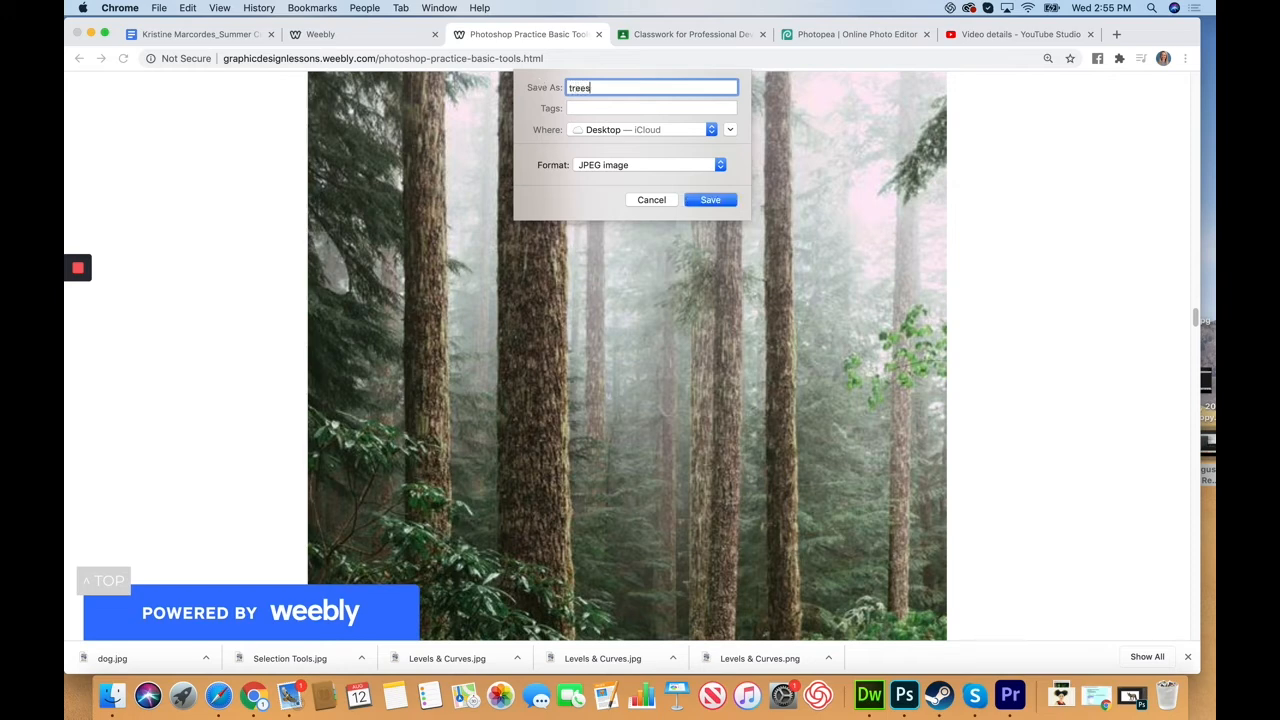
click(688, 203)
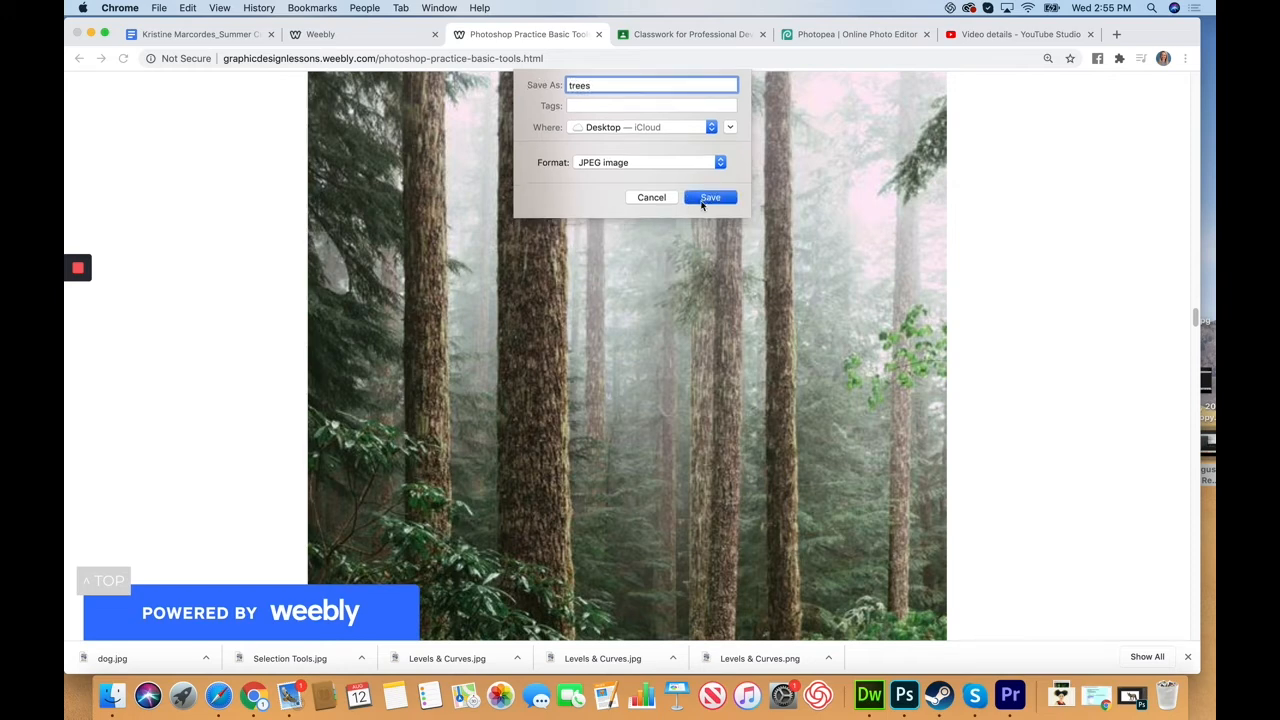
scroll(420, 360, down, 15)
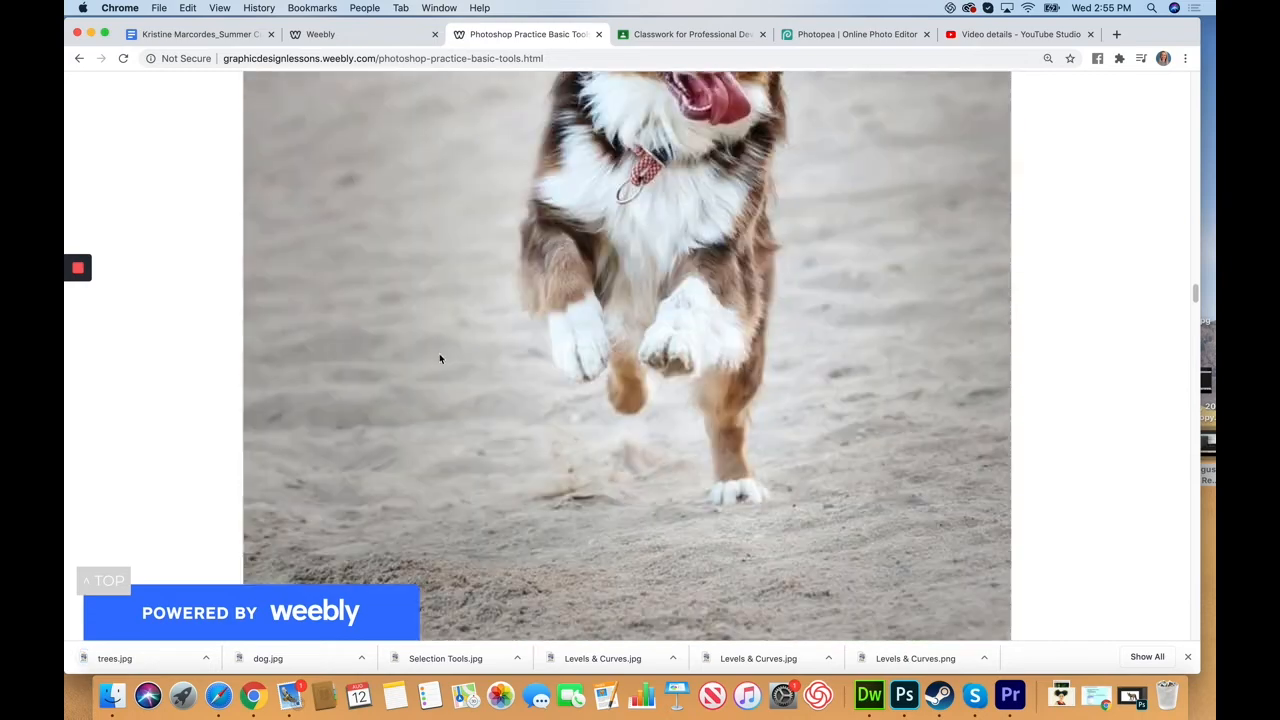
scroll(453, 362, down, 1)
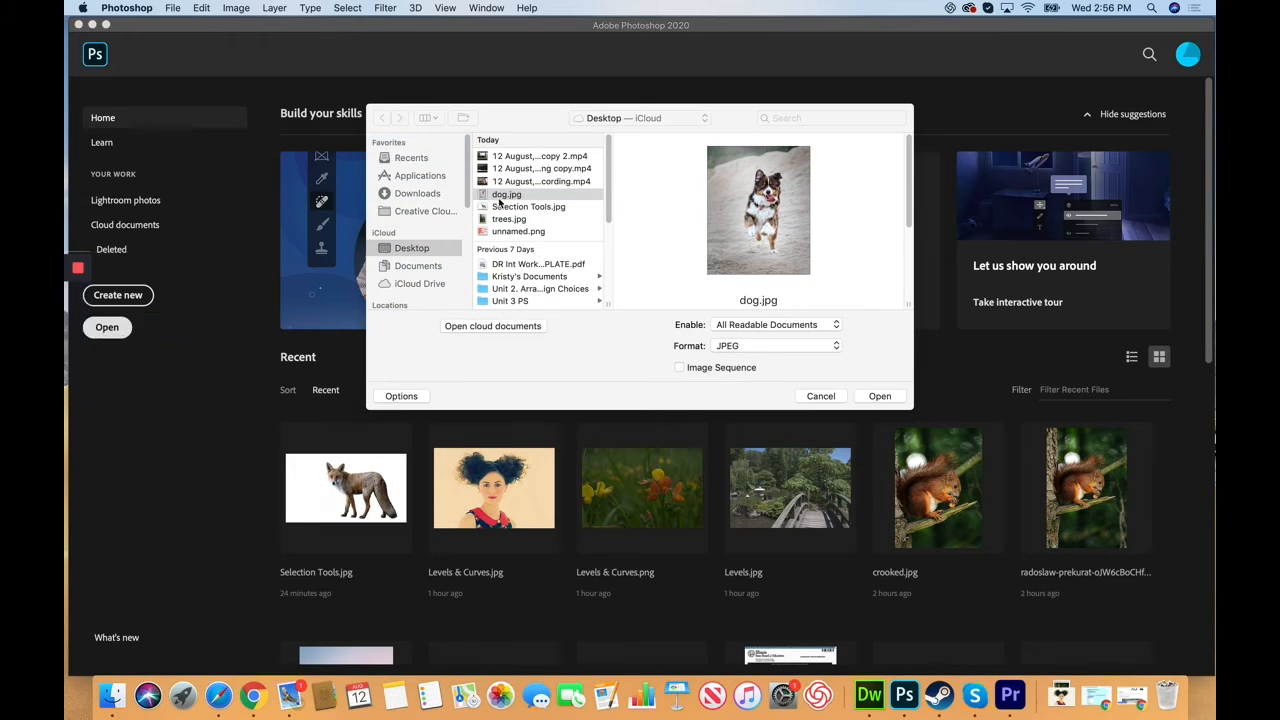
Step: Open dog.jpg, then open trees.jpg through File > Open
click(867, 399)
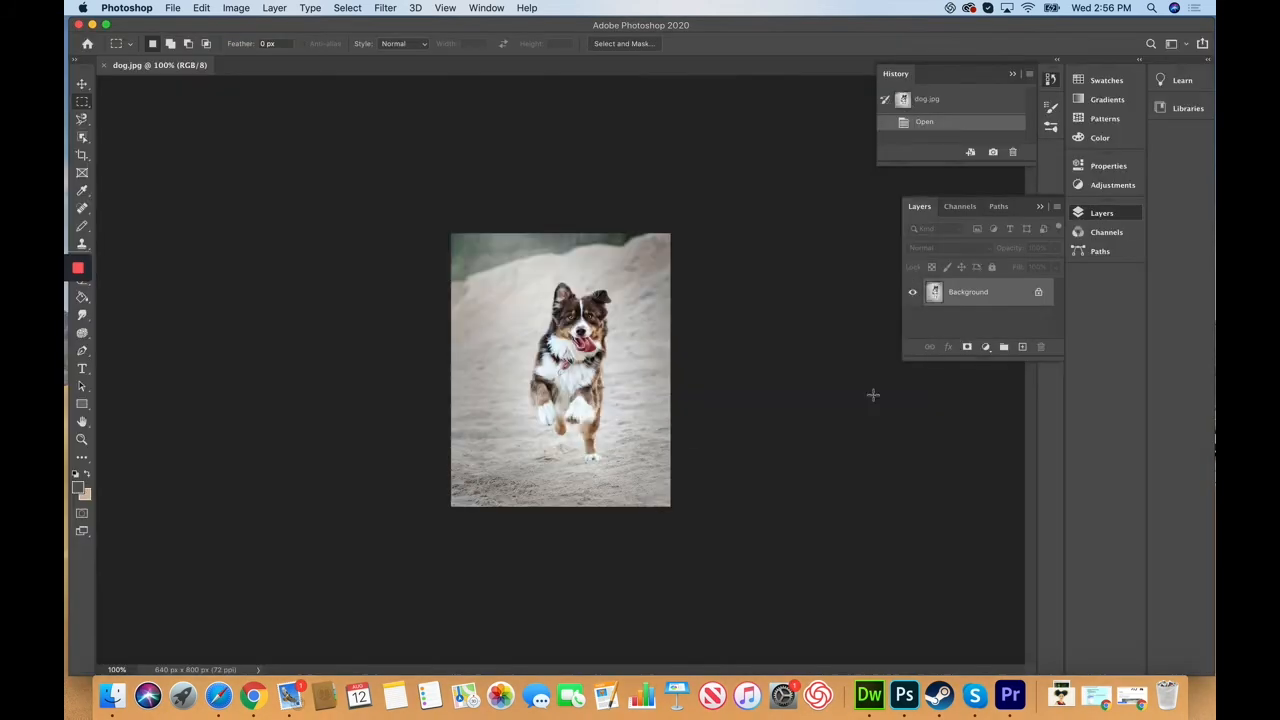
click(170, 8)
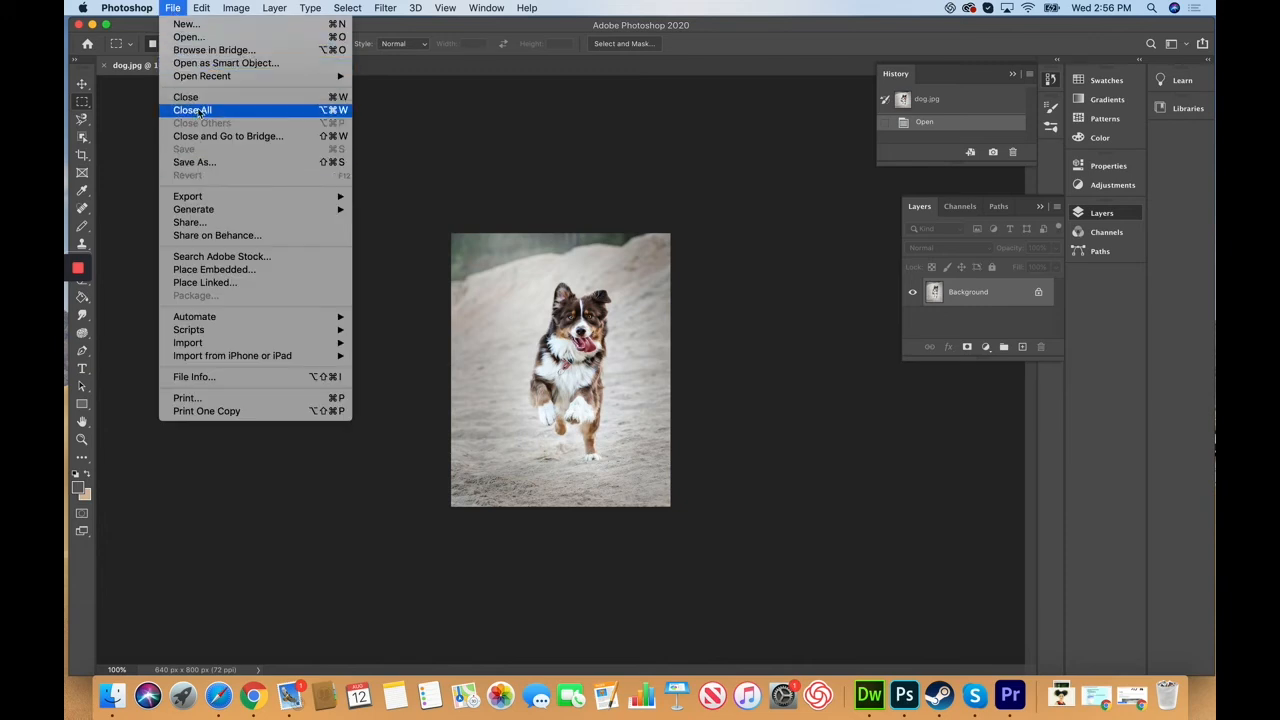
click(203, 37)
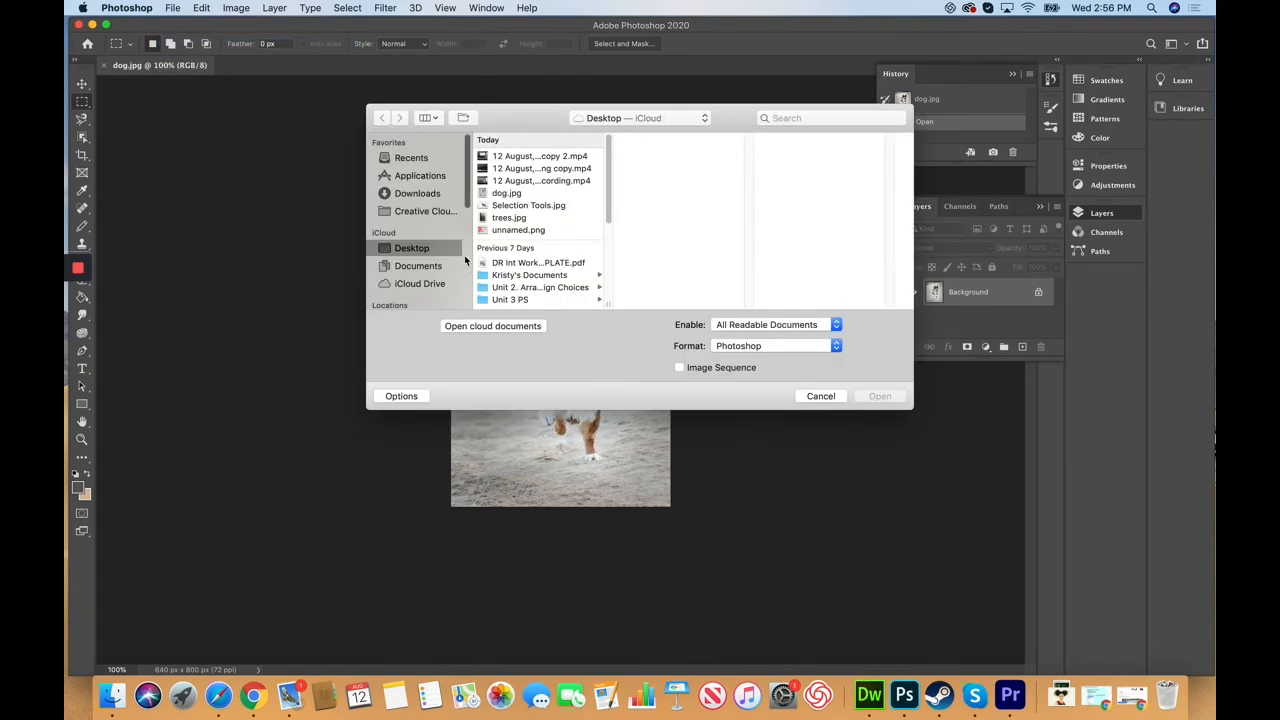
click(512, 218)
click(878, 396)
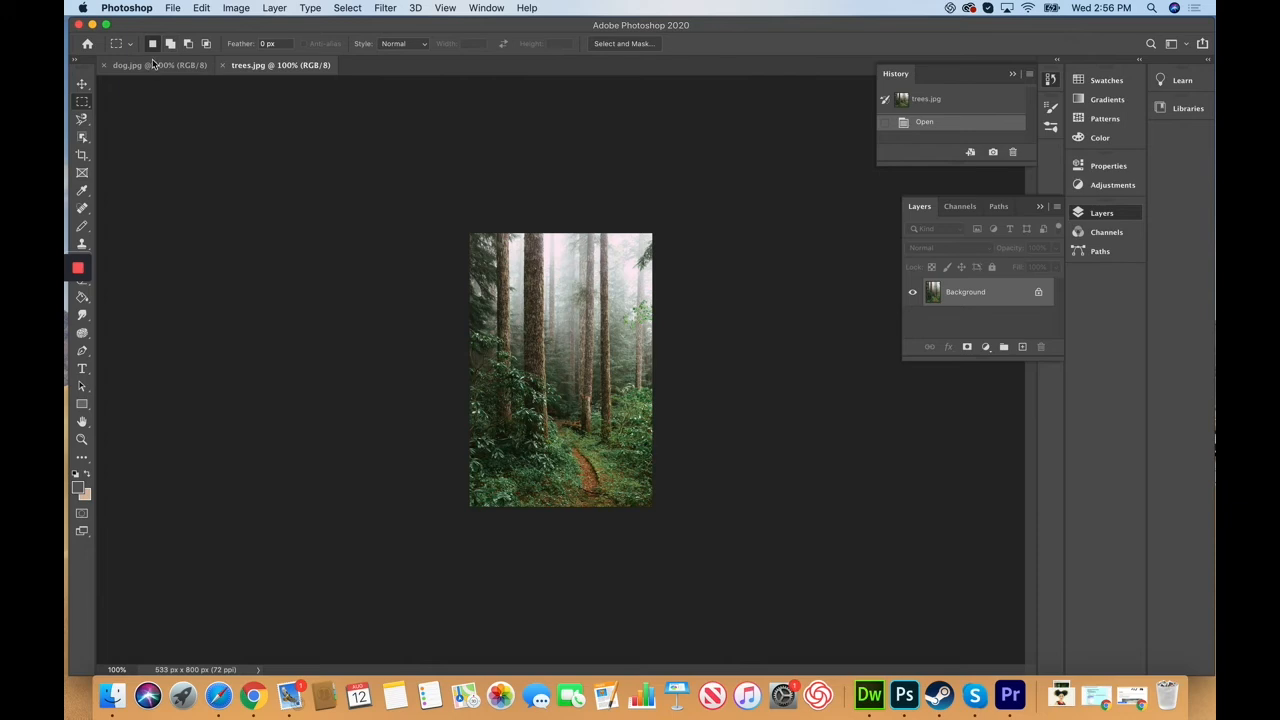
Step: Float the dog.jpg tab into its own enlarged window beside the forest image
click(152, 65)
click(281, 66)
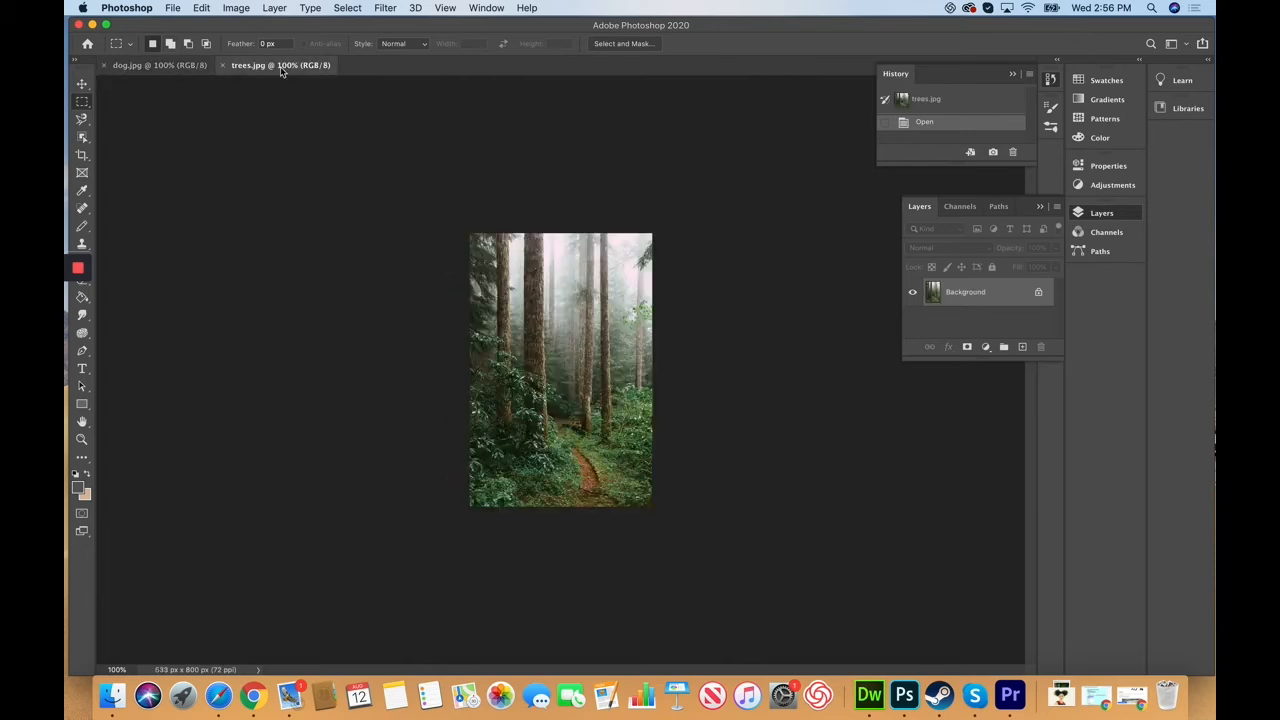
click(166, 68)
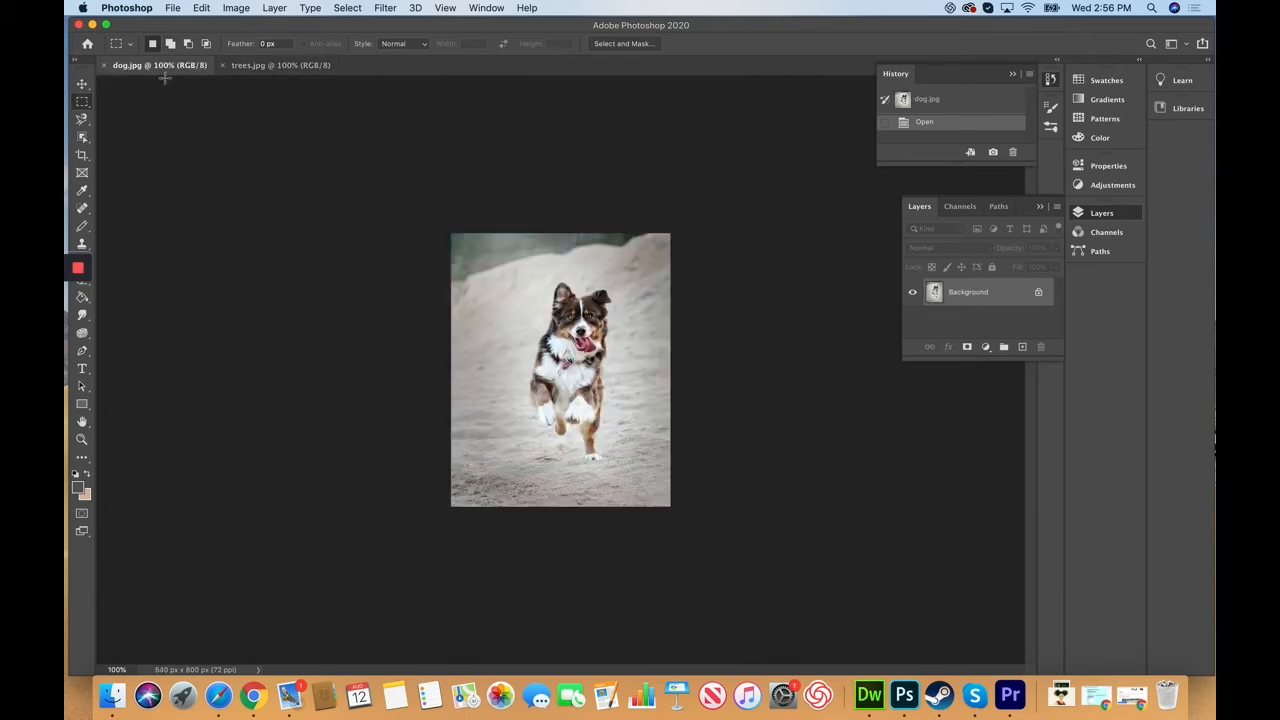
drag(172, 70, 415, 146)
drag(465, 438, 540, 530)
Step: Pick the Magnetic Lasso Tool from the lasso flyout
click(83, 120)
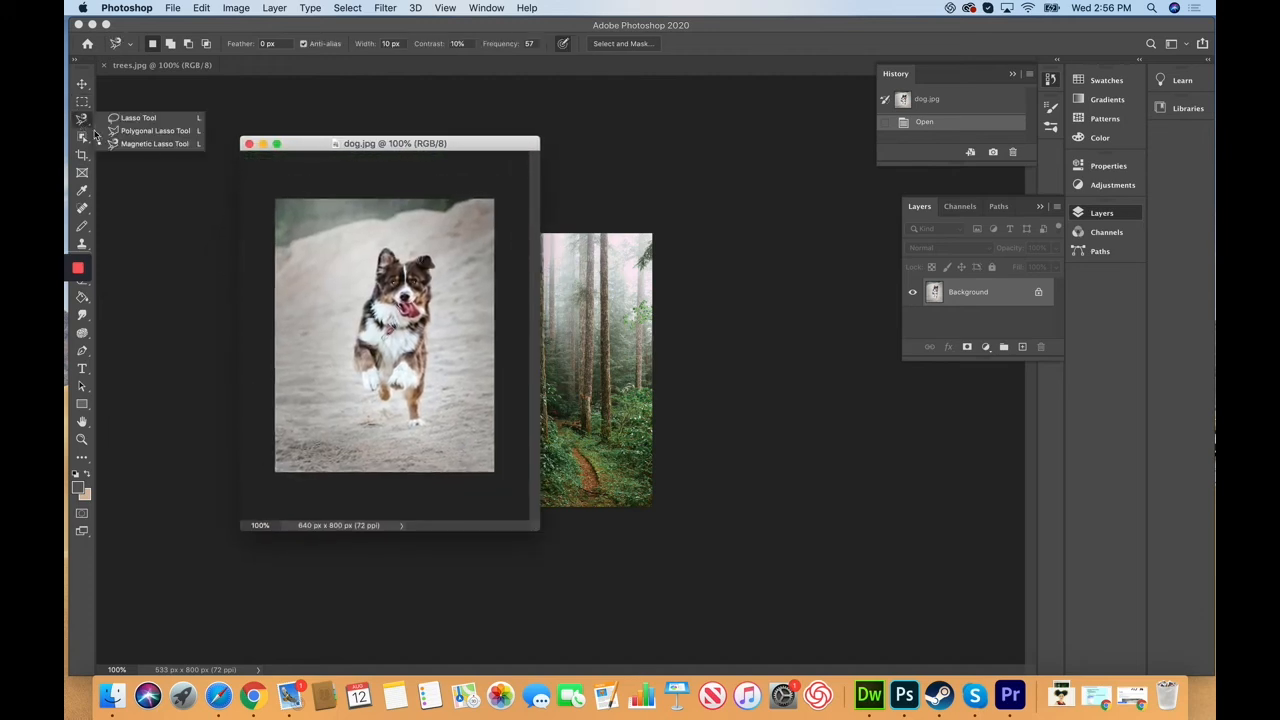
click(151, 145)
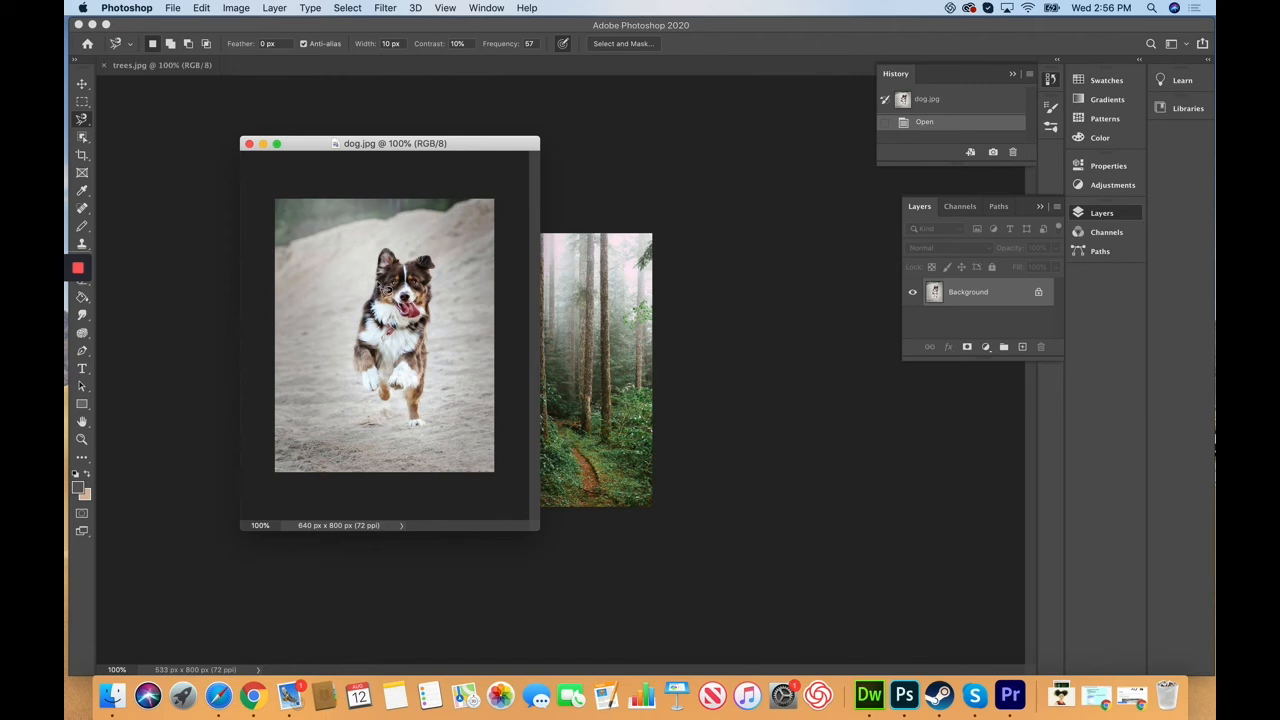
click(83, 120)
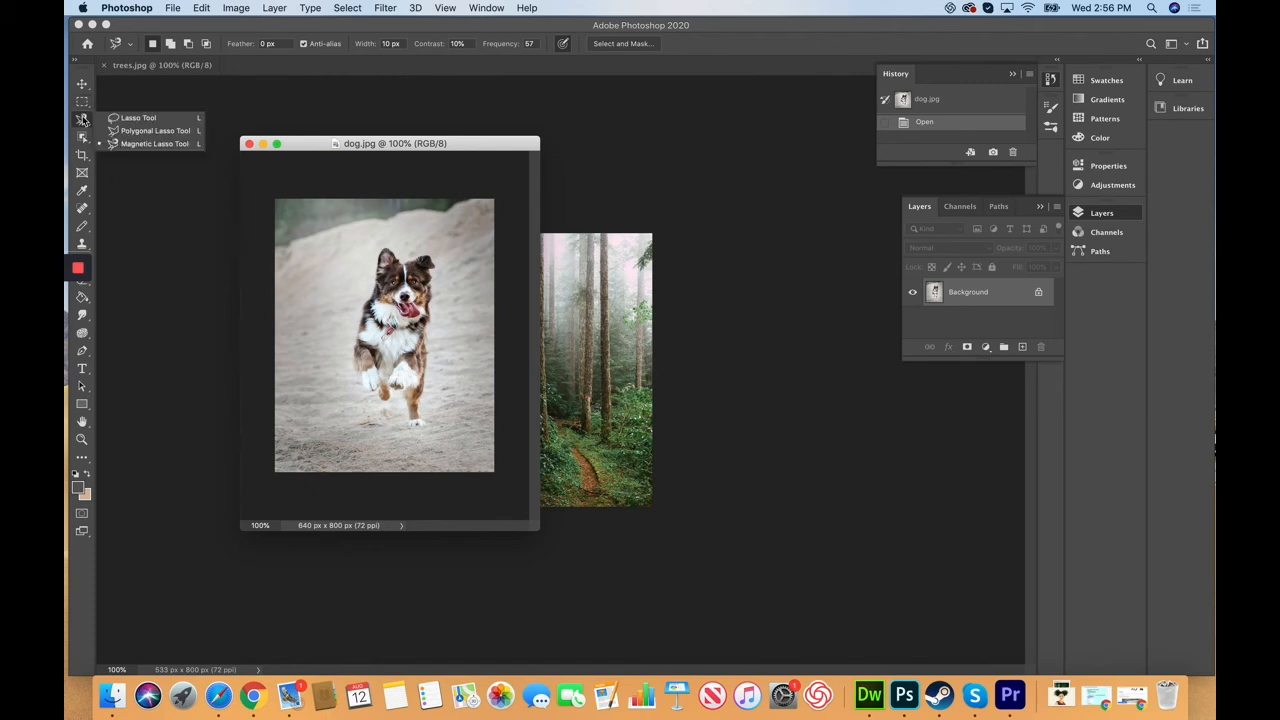
click(148, 149)
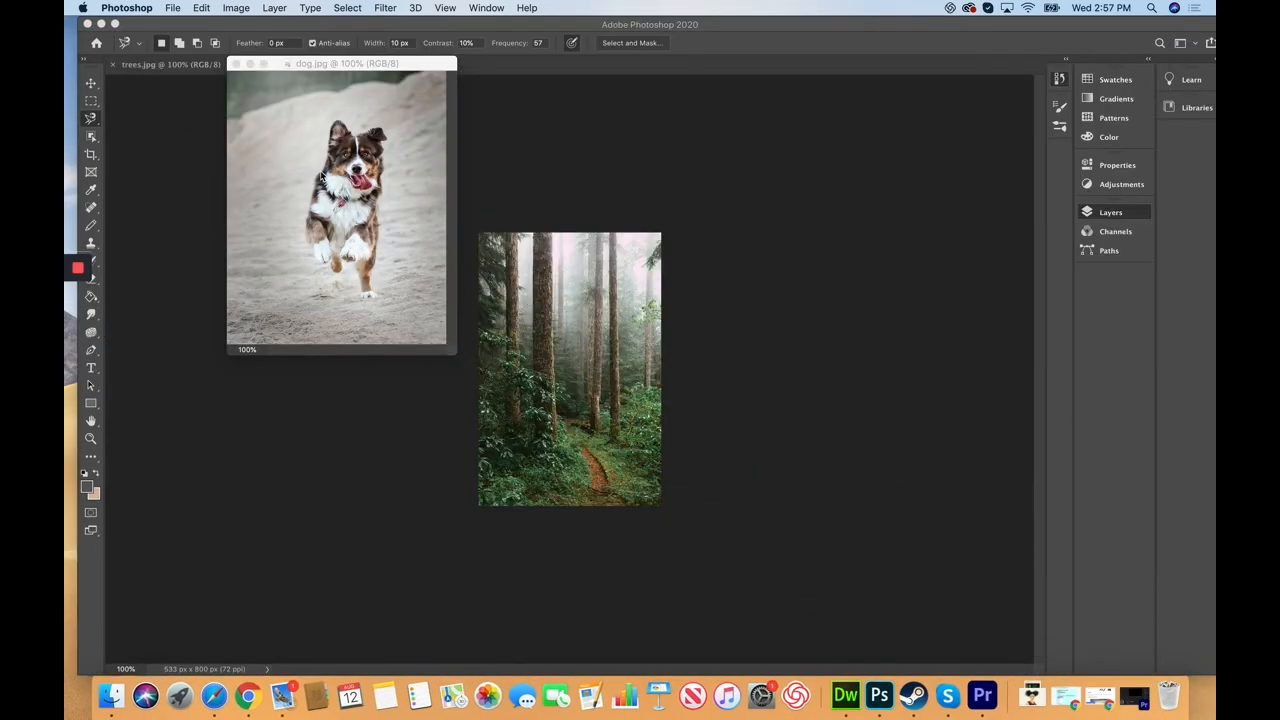
Step: Zoom dog.jpg to 200% and trace the dog with the Magnetic Lasso, closing at its head
drag(337, 58, 359, 133)
key(super+plus)
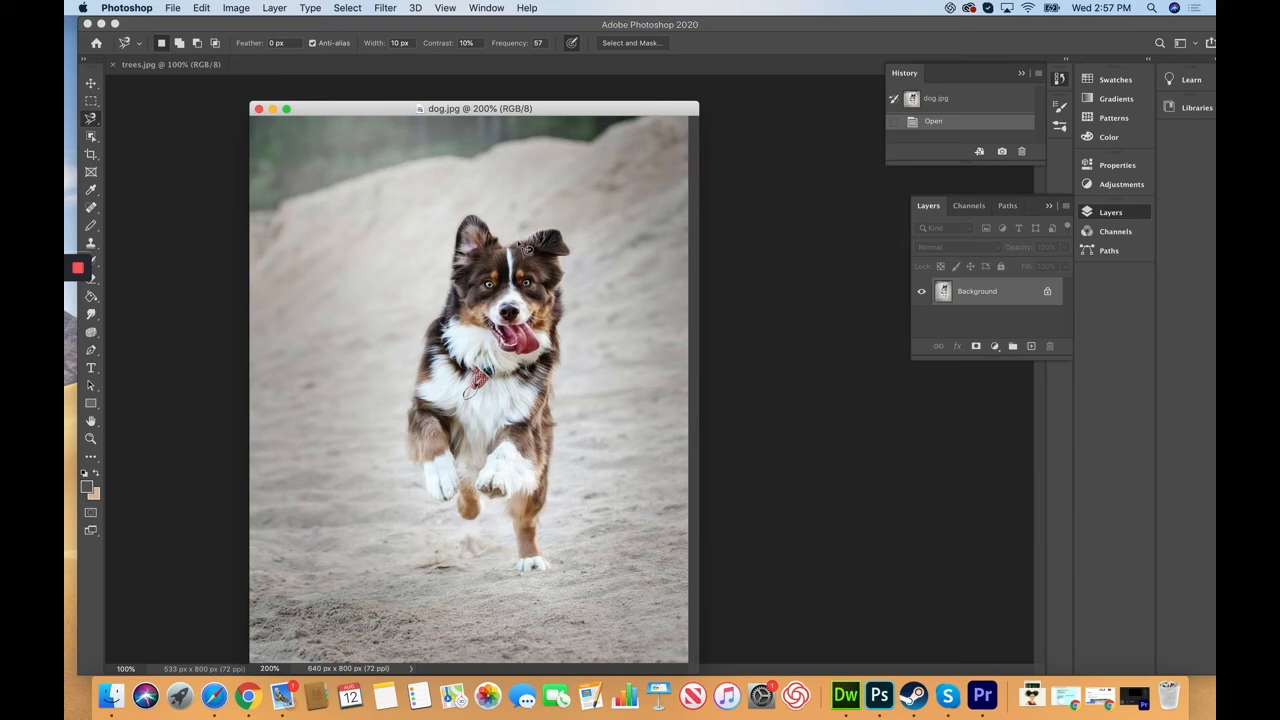
click(515, 248)
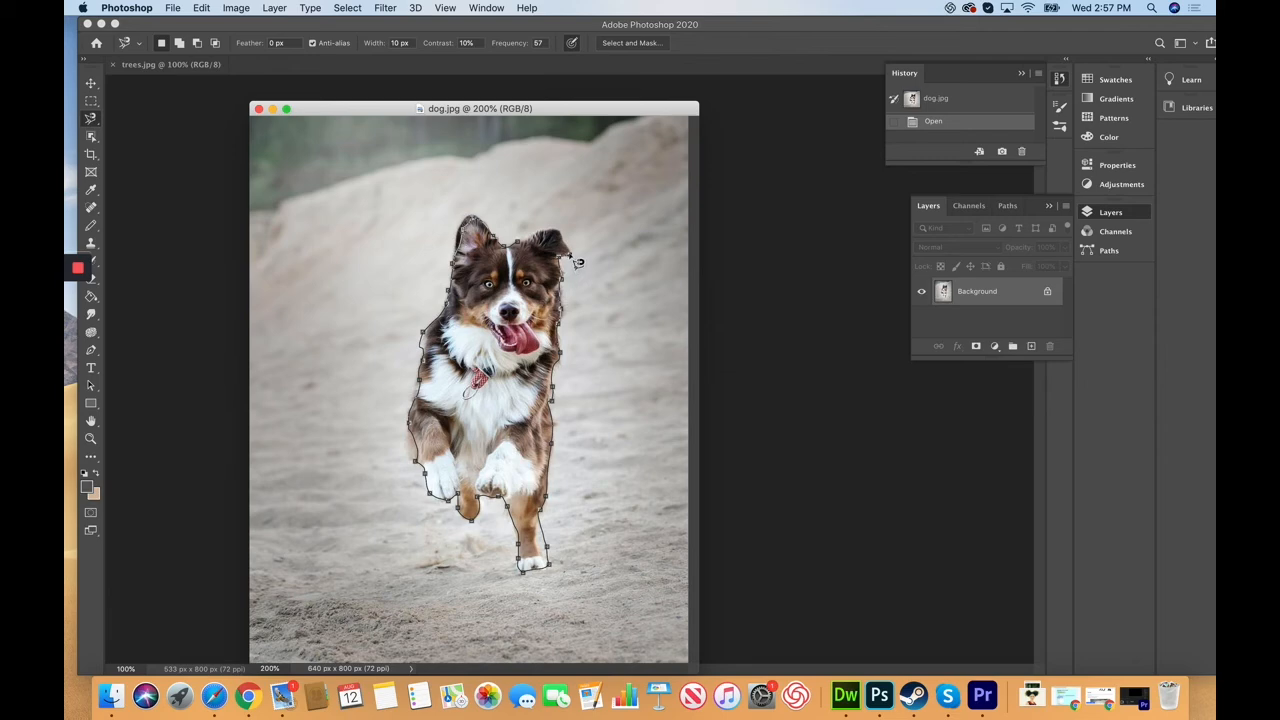
click(512, 244)
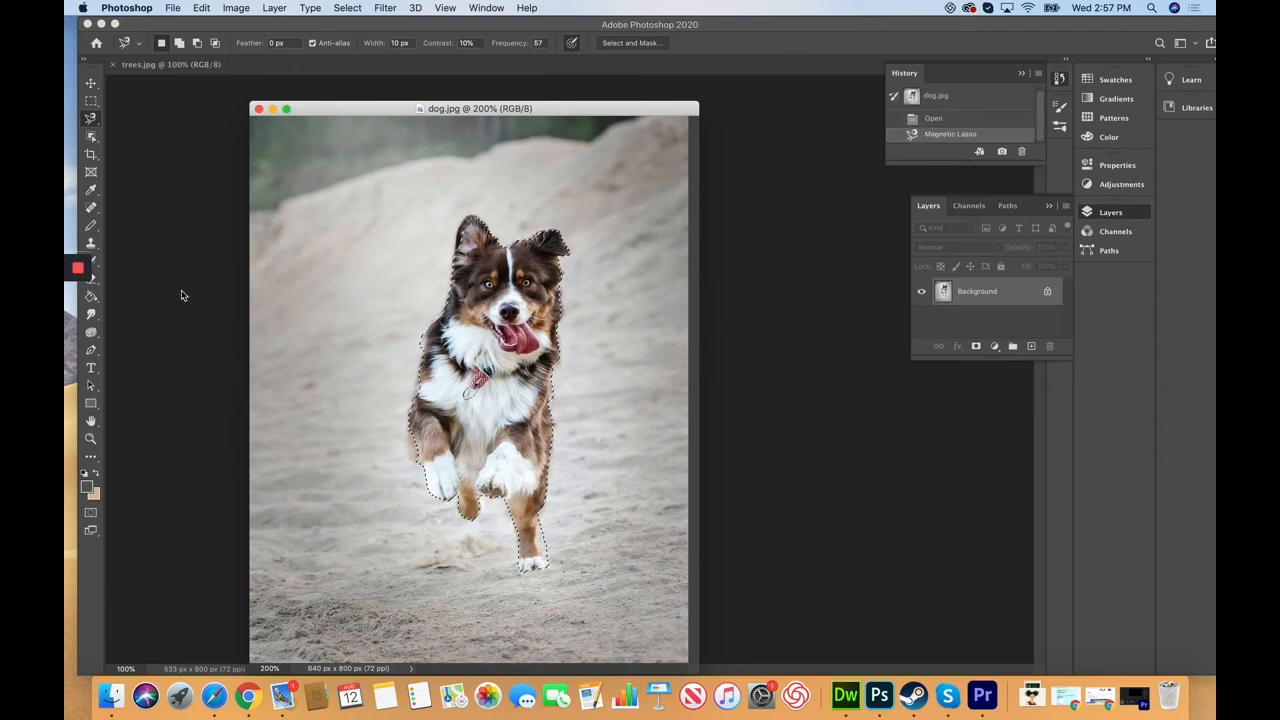
Step: In Quick Mask at 400% zoom, erase the mask along the dog's left edge
click(90, 512)
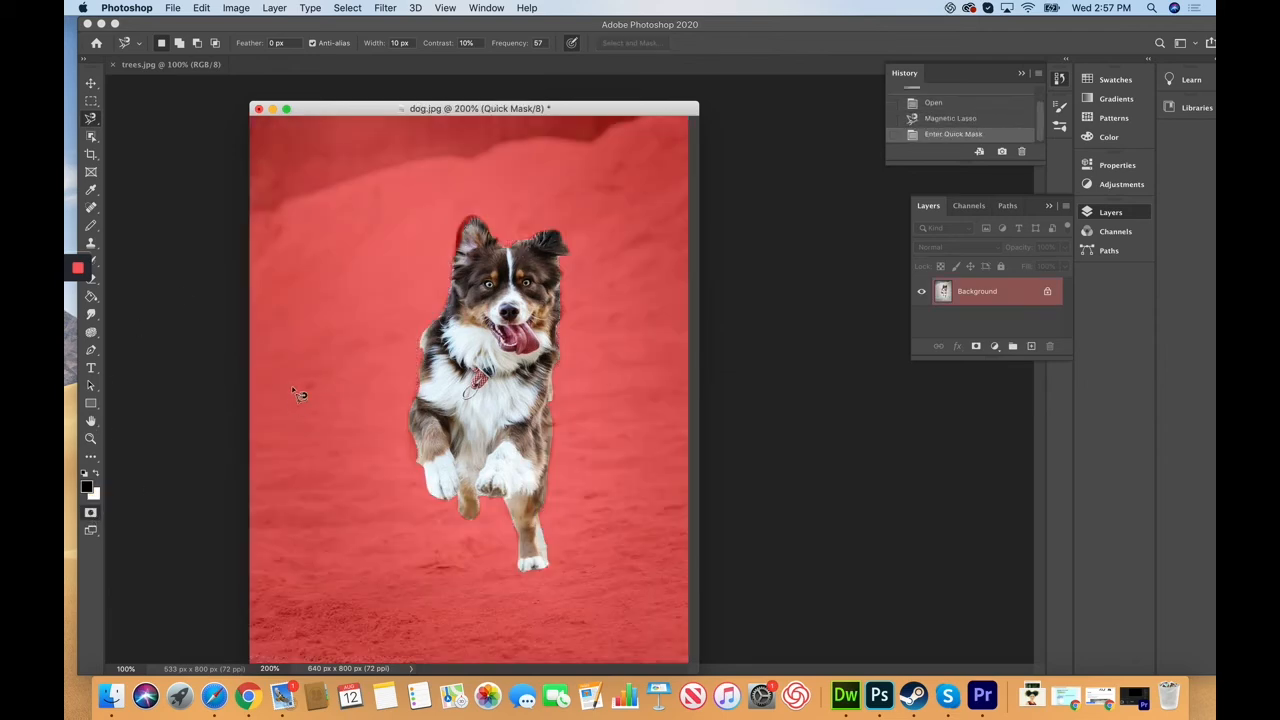
key(super+equal)
key(super+equal)
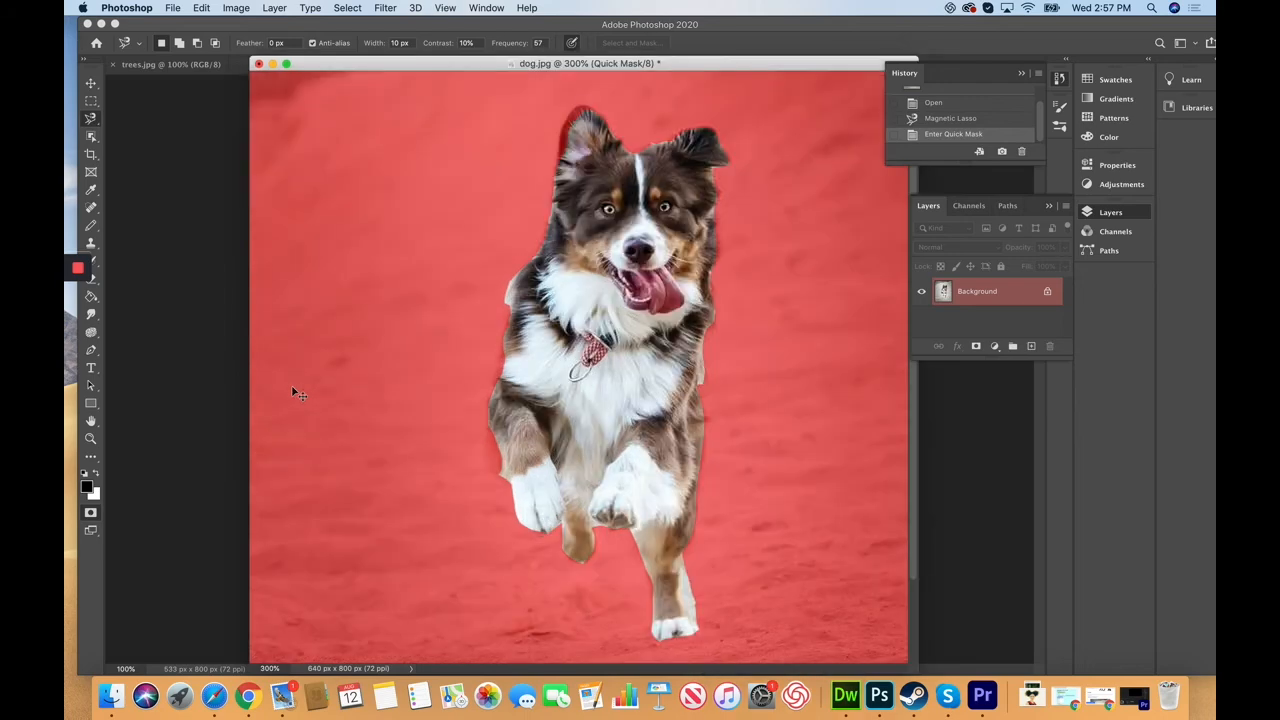
click(91, 279)
drag(498, 262, 489, 270)
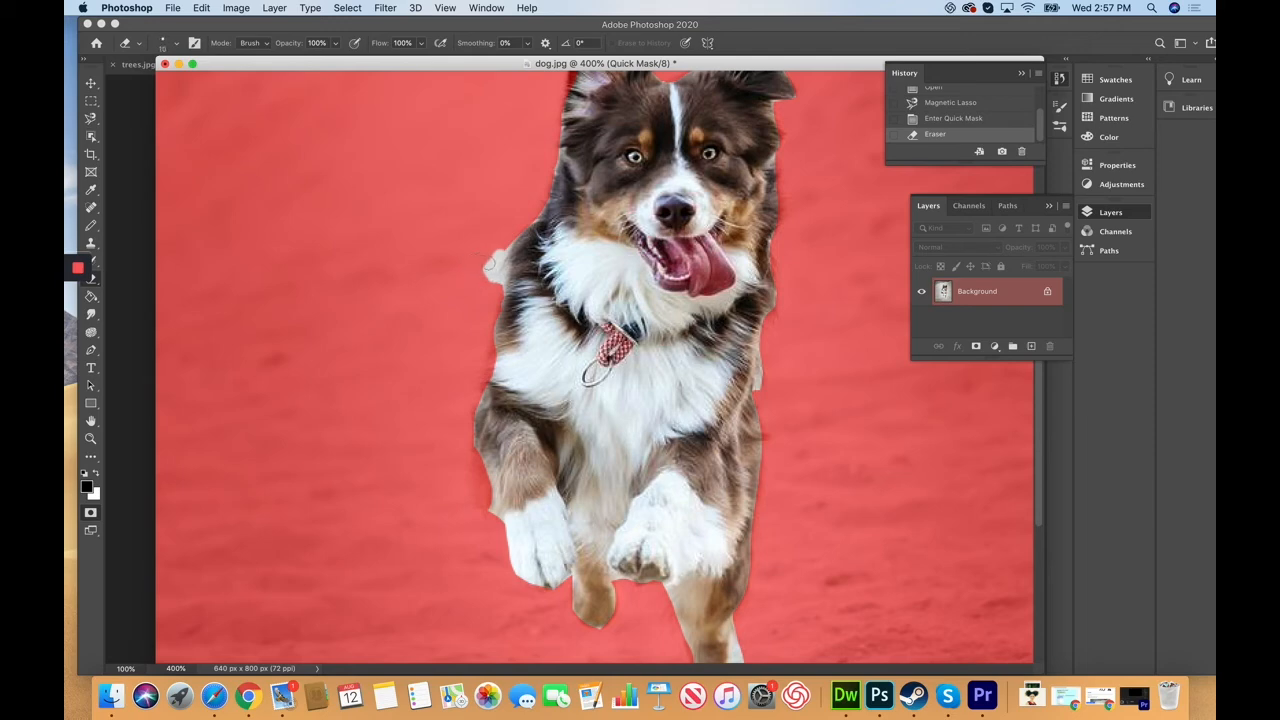
drag(493, 254, 485, 276)
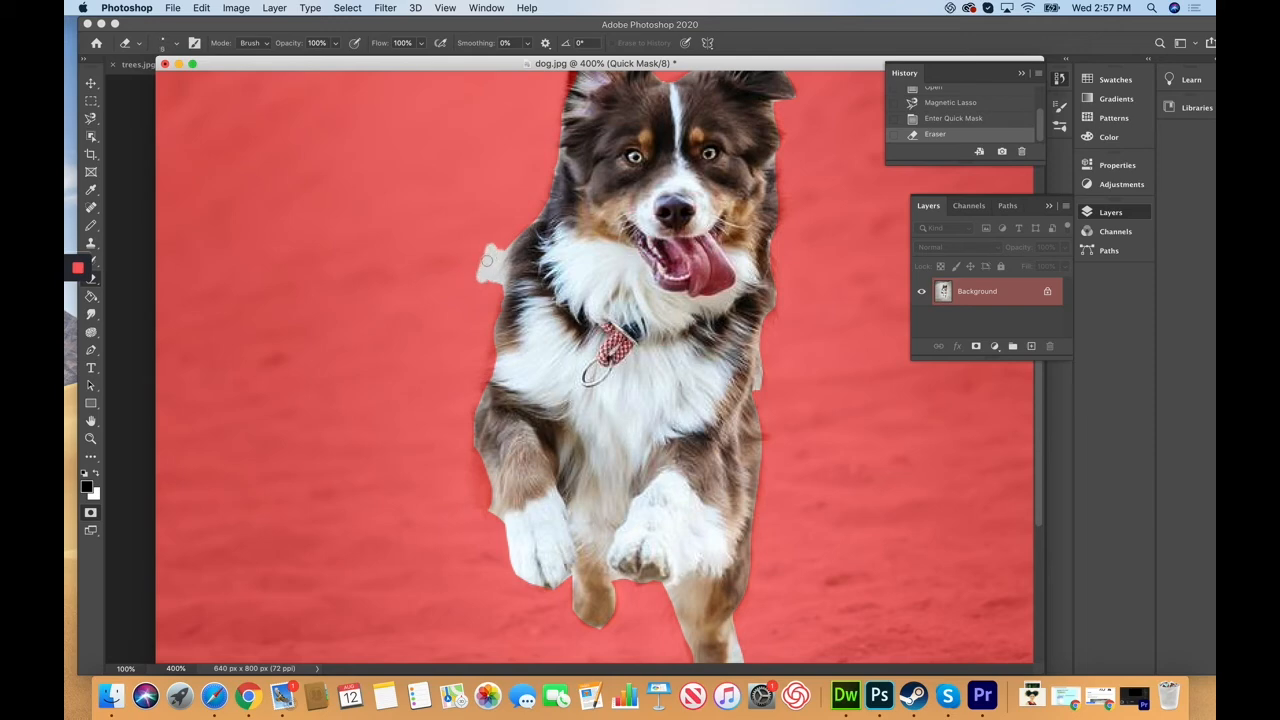
Step: Paint mask back over the stray patch by the dog's chest and return to the refined selection
click(97, 477)
mouse_move(504, 268)
mouse_down()
mouse_move(480, 262)
mouse_move(486, 280)
mouse_move(502, 258)
mouse_move(505, 270)
mouse_up()
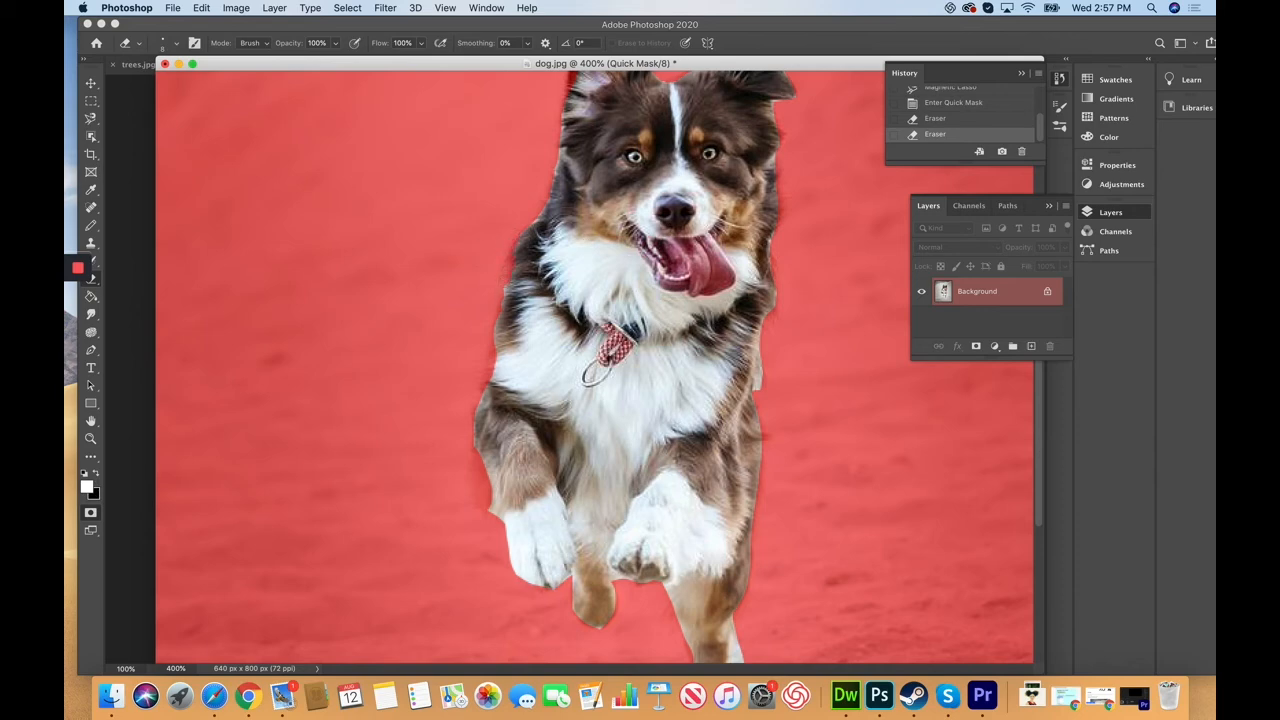
click(414, 143)
click(90, 512)
key(v)
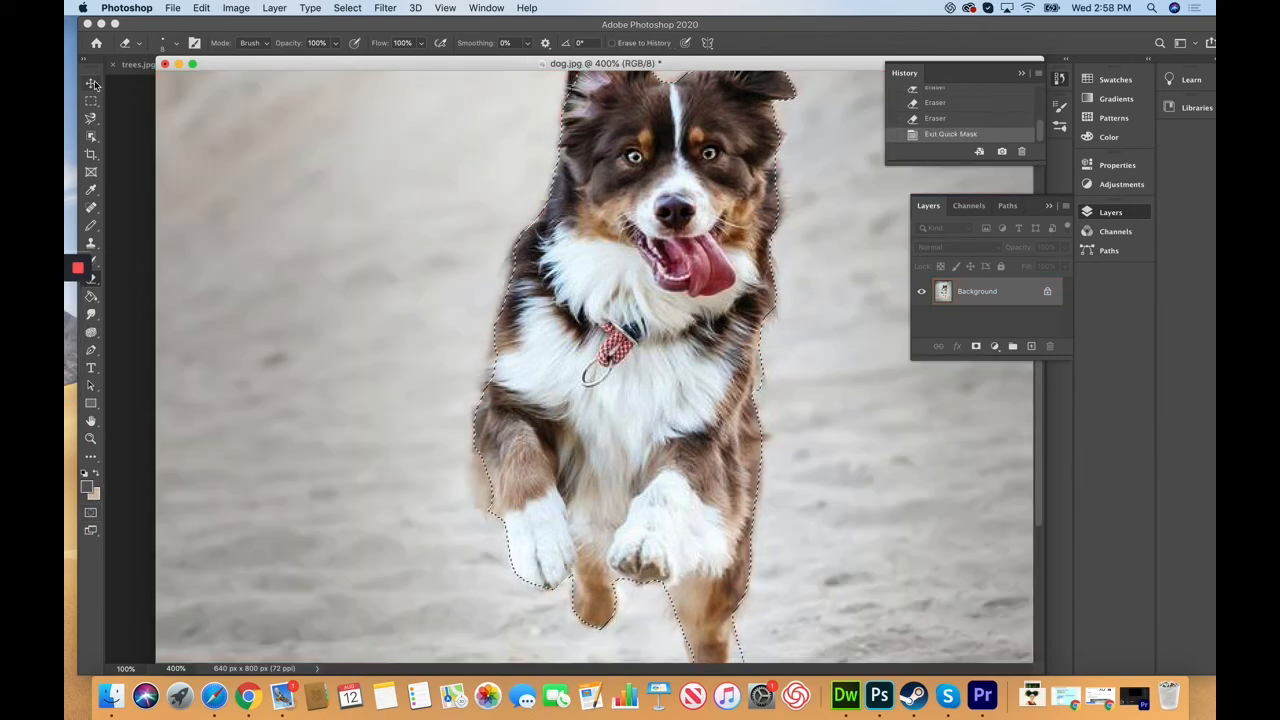
Step: Drag the selected dog onto the trees.jpg forest image as Layer 1 and enter Free Transform
drag(385, 63, 298, 334)
drag(533, 437, 578, 392)
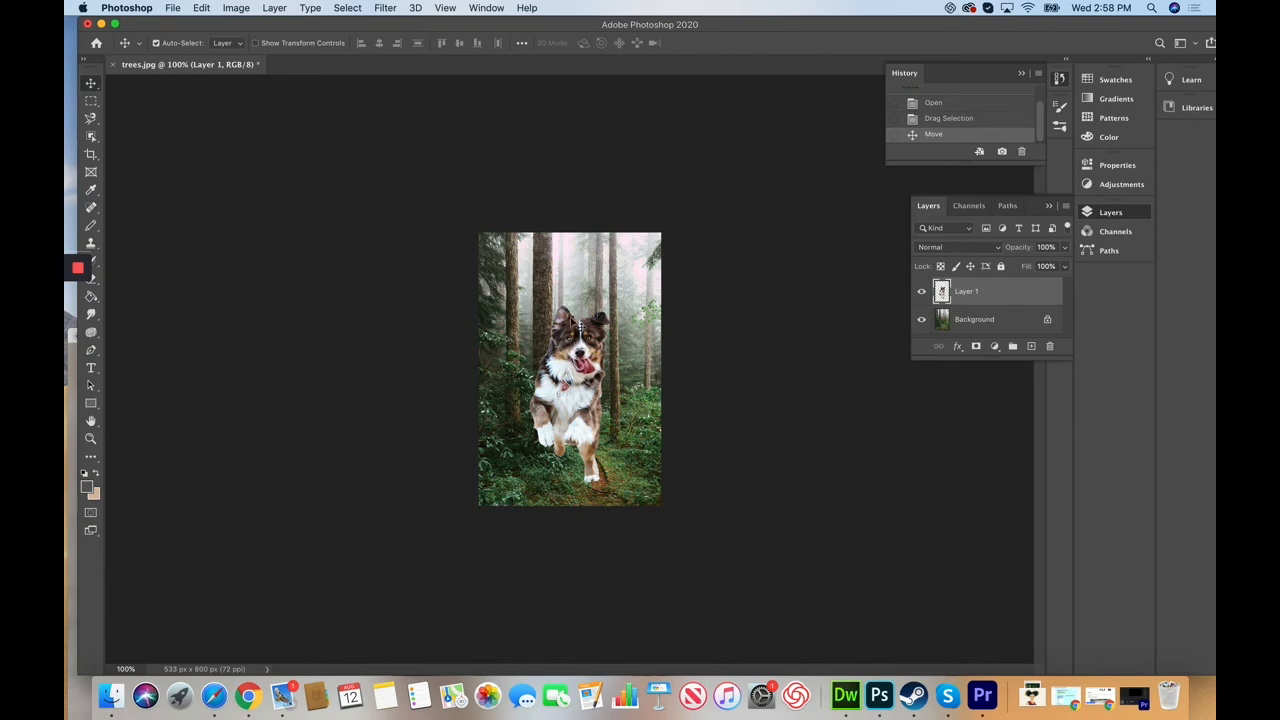
key(super+t)
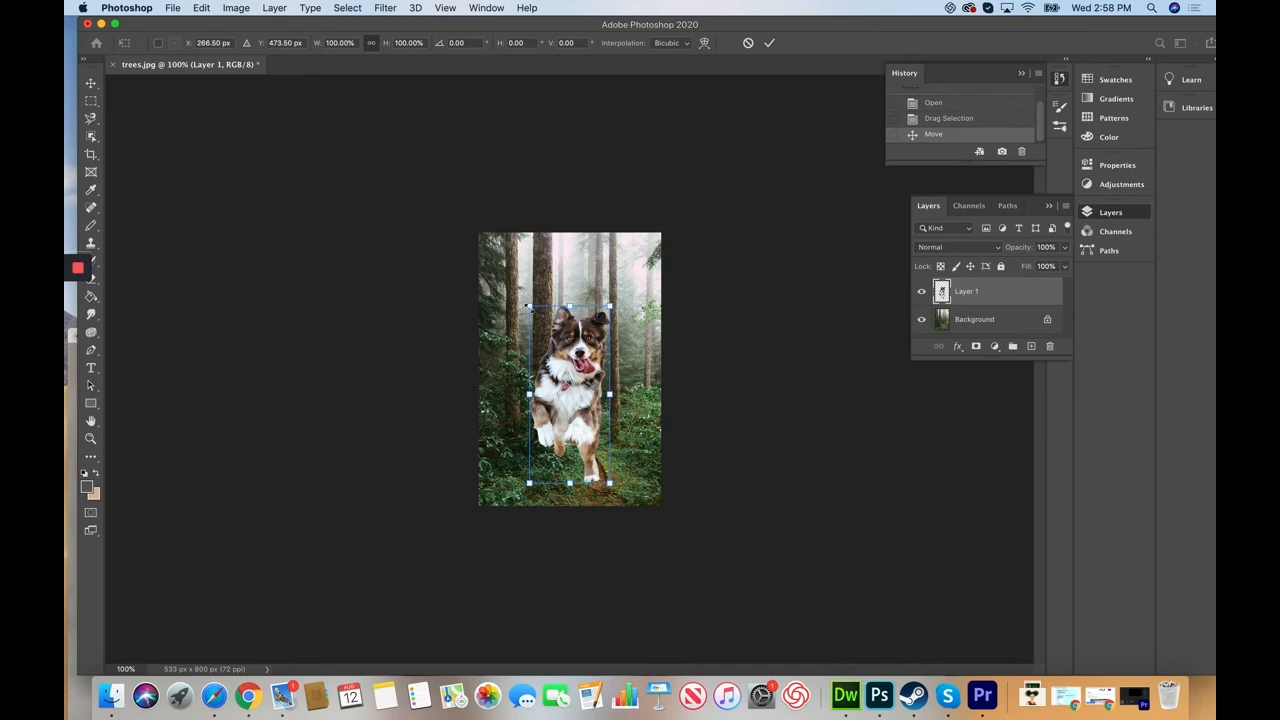
Step: Scale the dog to about 52%, commit it, and set it on the forest trail
drag(528, 307, 597, 441)
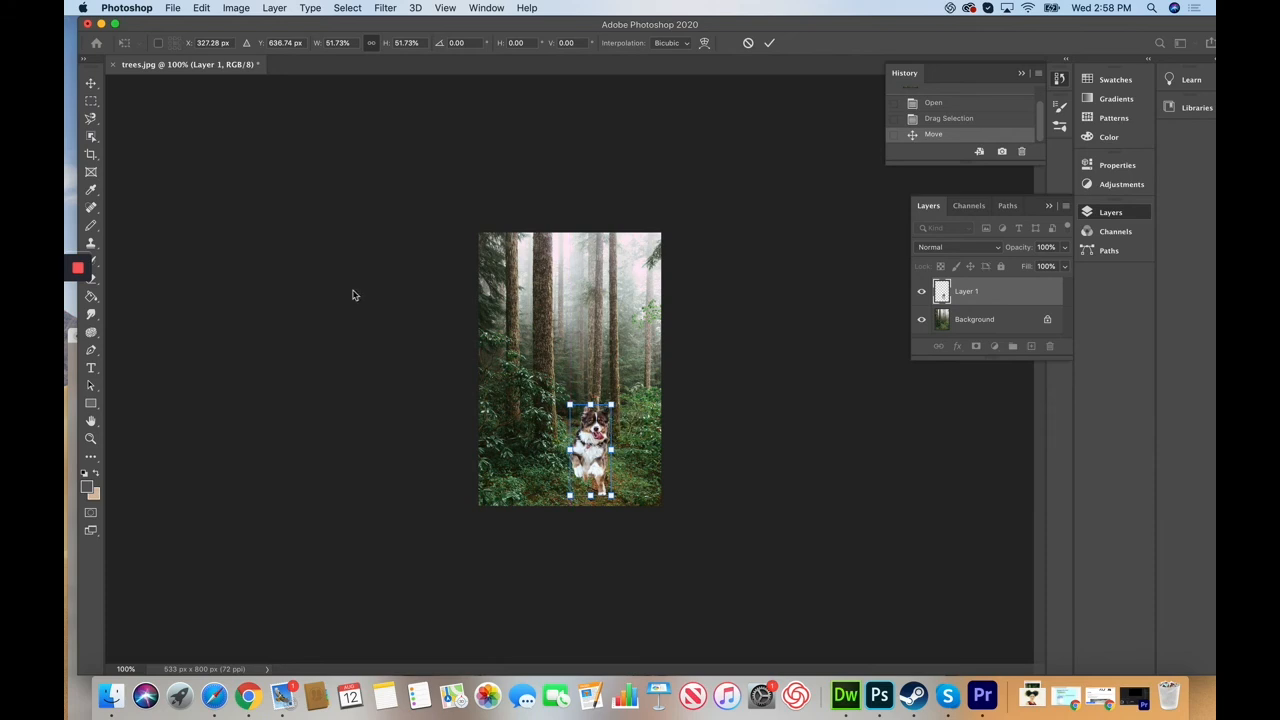
click(91, 87)
drag(586, 467, 587, 439)
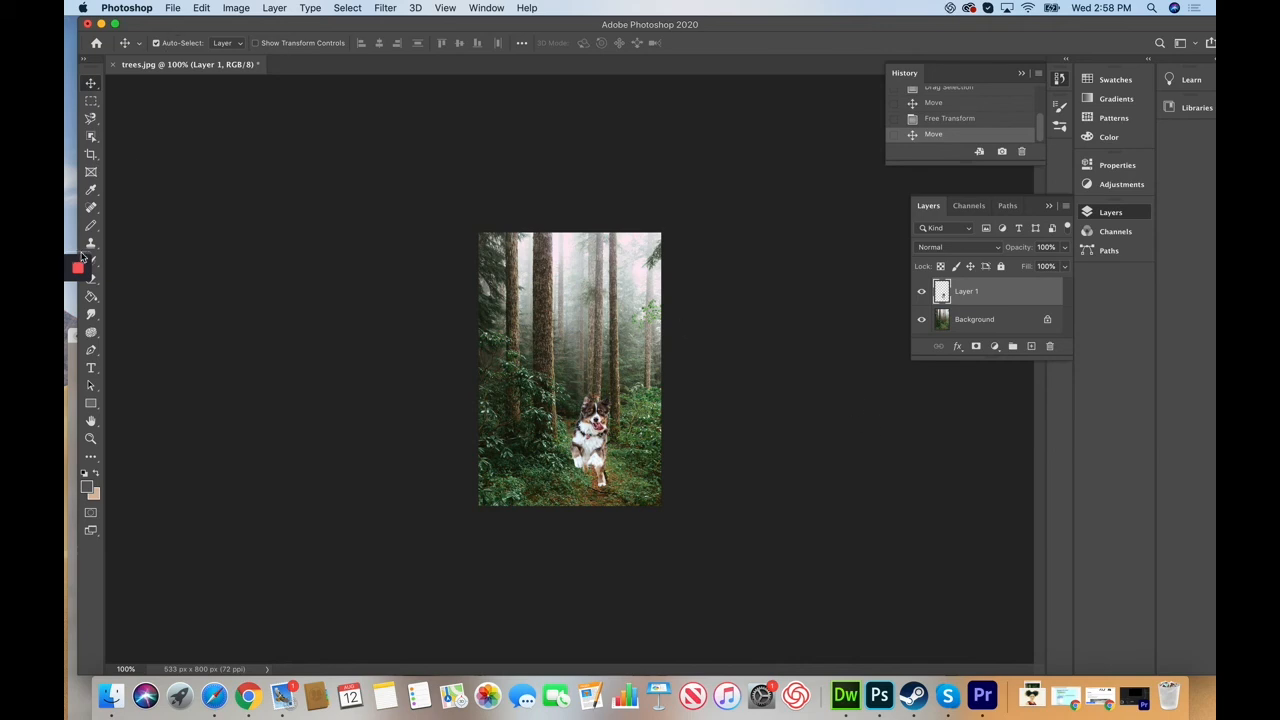
mouse_move(88, 366)
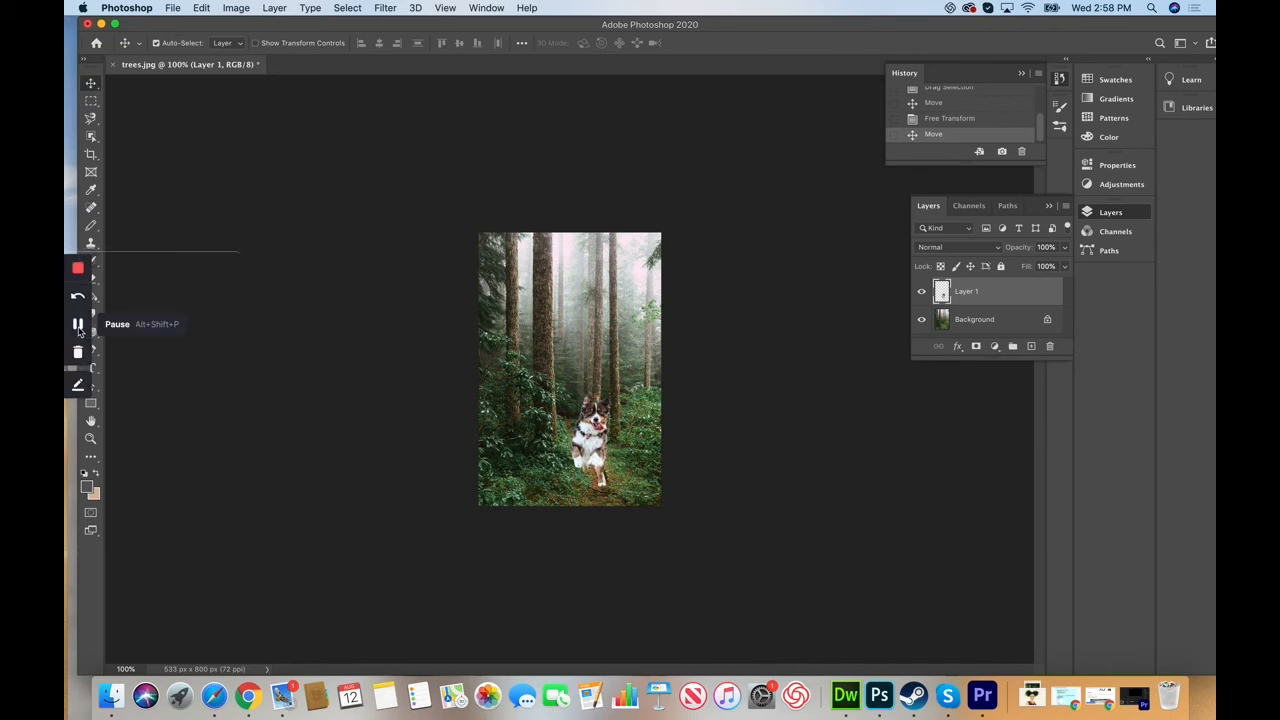
click(77, 325)
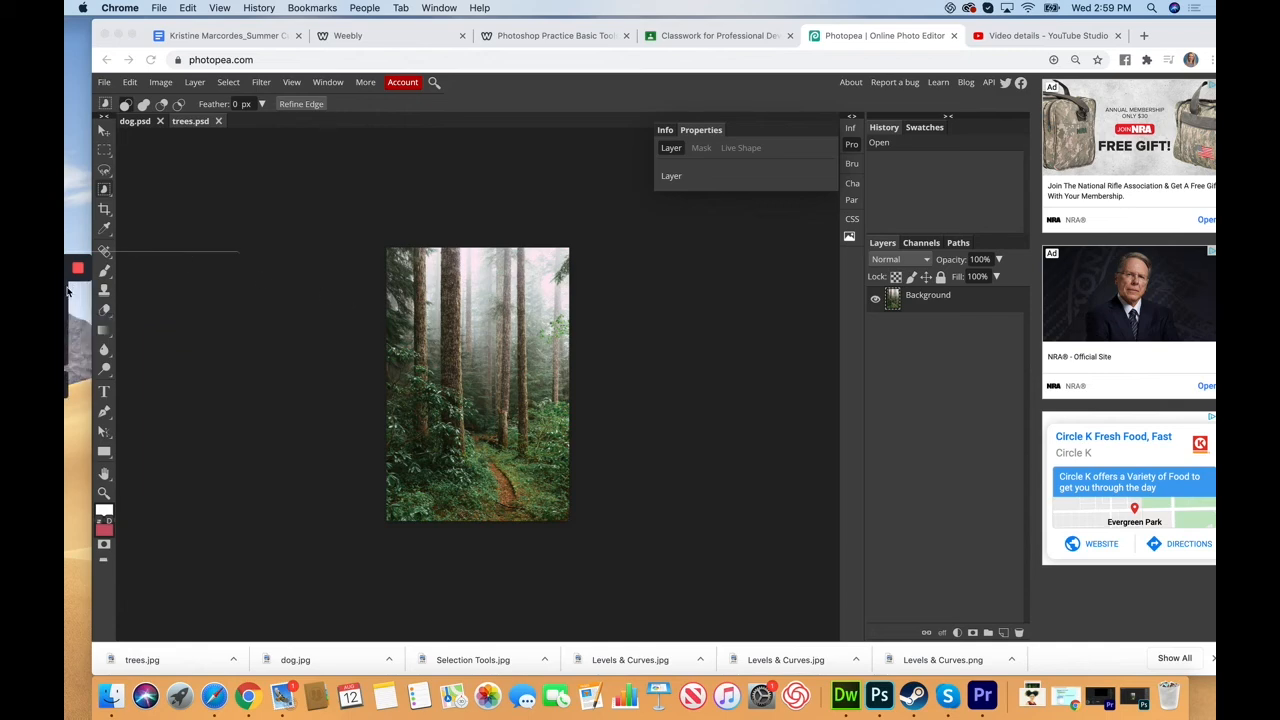
Step: Bring up dog.psd in Photopea, pick the Lasso tool, and zoom in on the dog
mouse_move(77, 300)
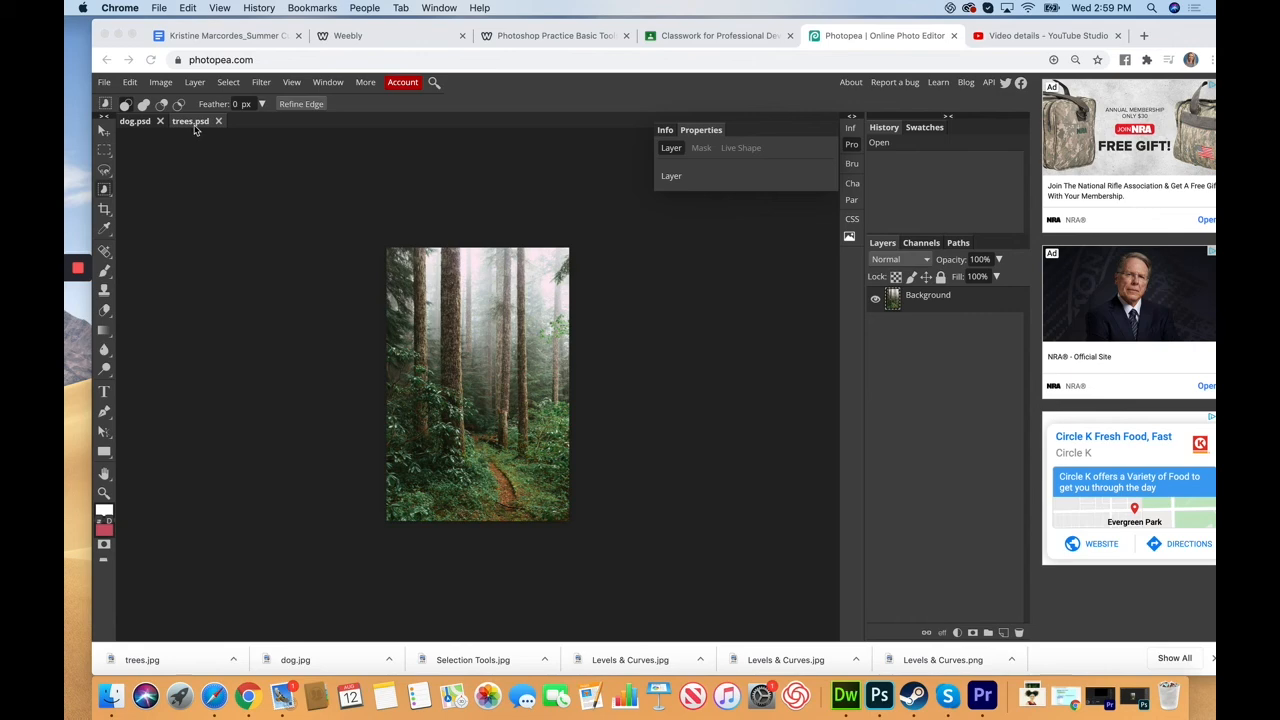
click(138, 123)
click(141, 128)
click(195, 123)
mouse_move(143, 124)
mouse_down()
mouse_move(148, 148)
mouse_move(145, 126)
mouse_up()
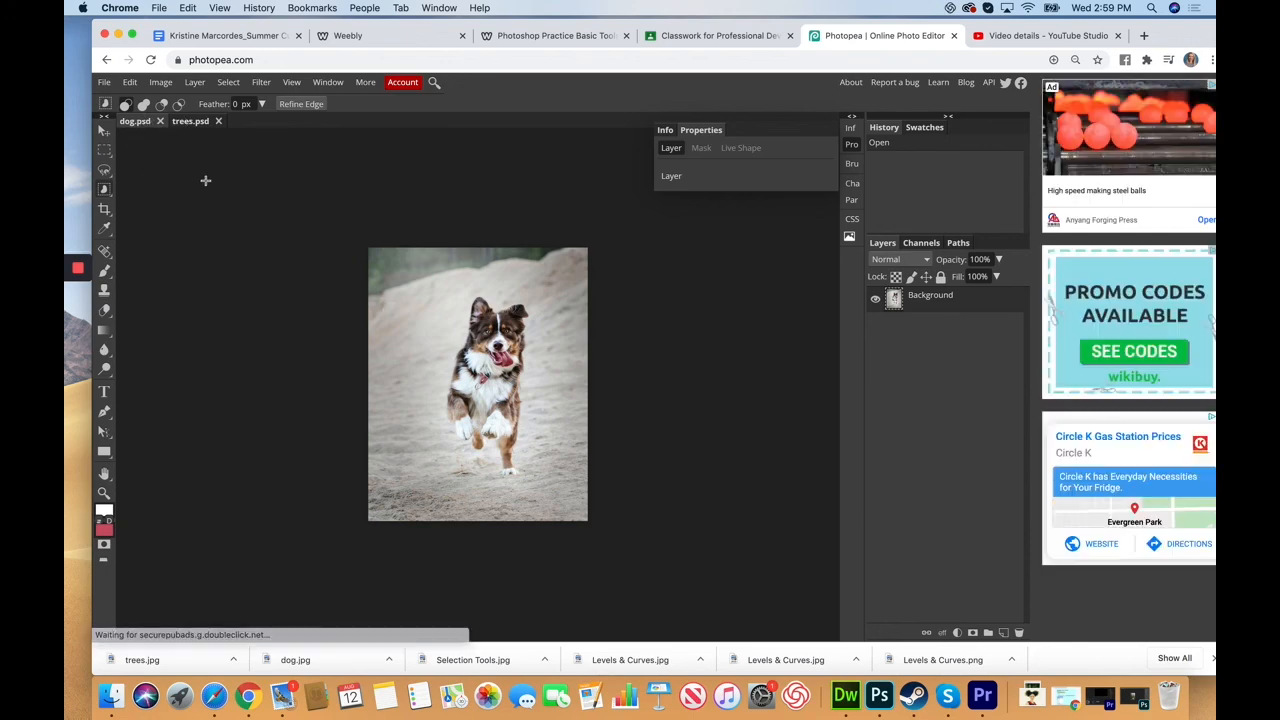
click(104, 170)
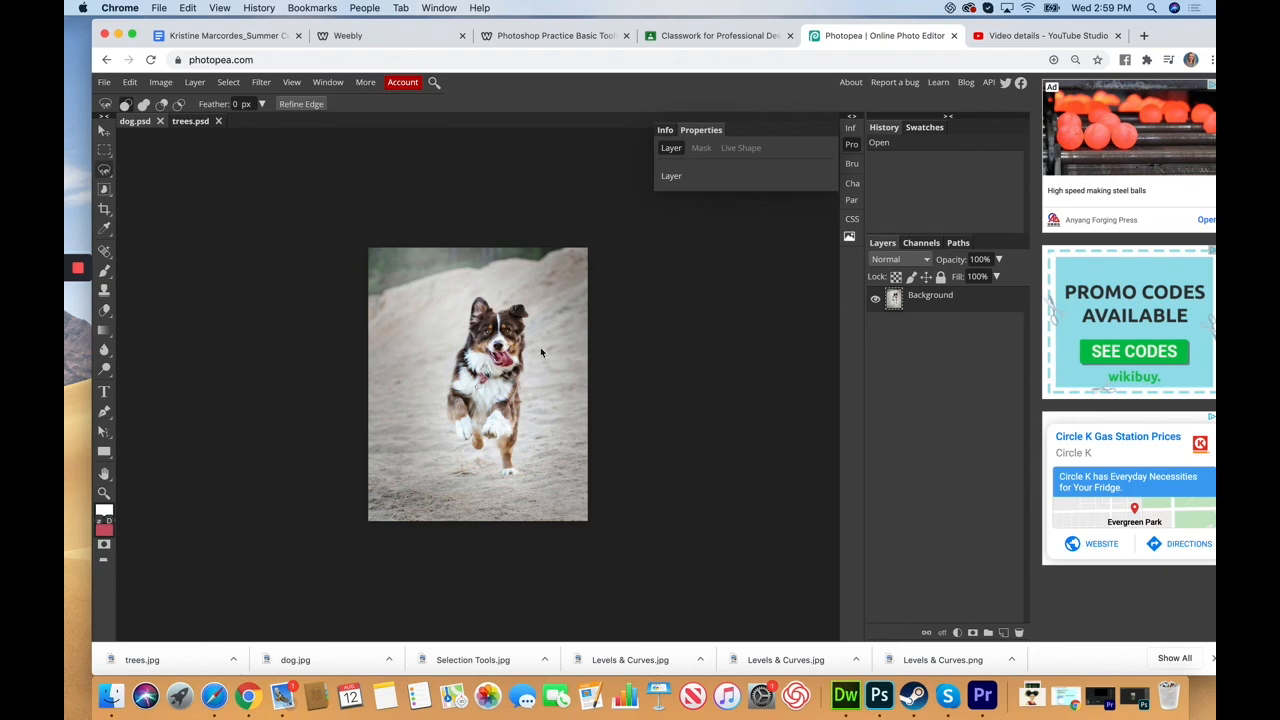
key(super+equal)
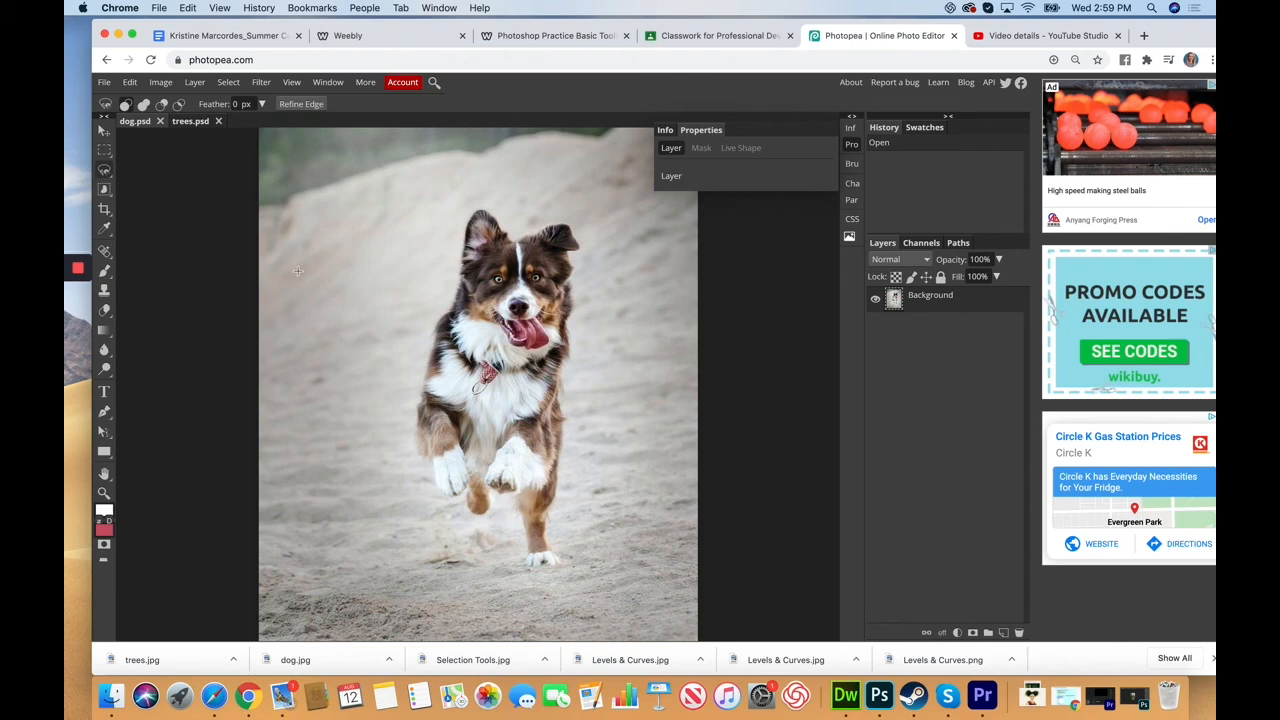
Step: Lasso around the dog's ear, head and legs, then show the selection as a quick mask
drag(453, 303, 463, 272)
mouse_move(510, 237)
mouse_down()
mouse_move(569, 224)
mouse_move(578, 238)
mouse_move(566, 254)
mouse_move(560, 472)
mouse_up()
mouse_move(548, 520)
mouse_down()
mouse_move(552, 571)
mouse_move(528, 562)
mouse_move(514, 511)
mouse_move(446, 498)
mouse_move(416, 431)
mouse_move(443, 324)
mouse_up()
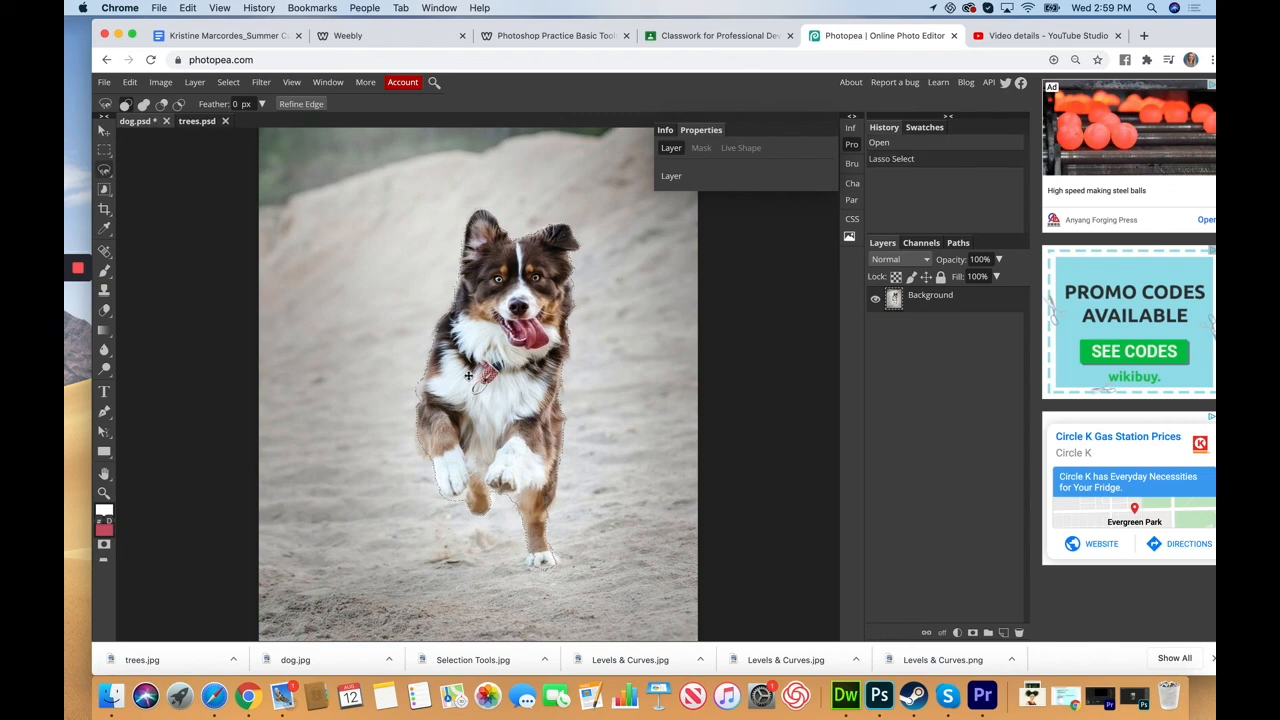
click(104, 545)
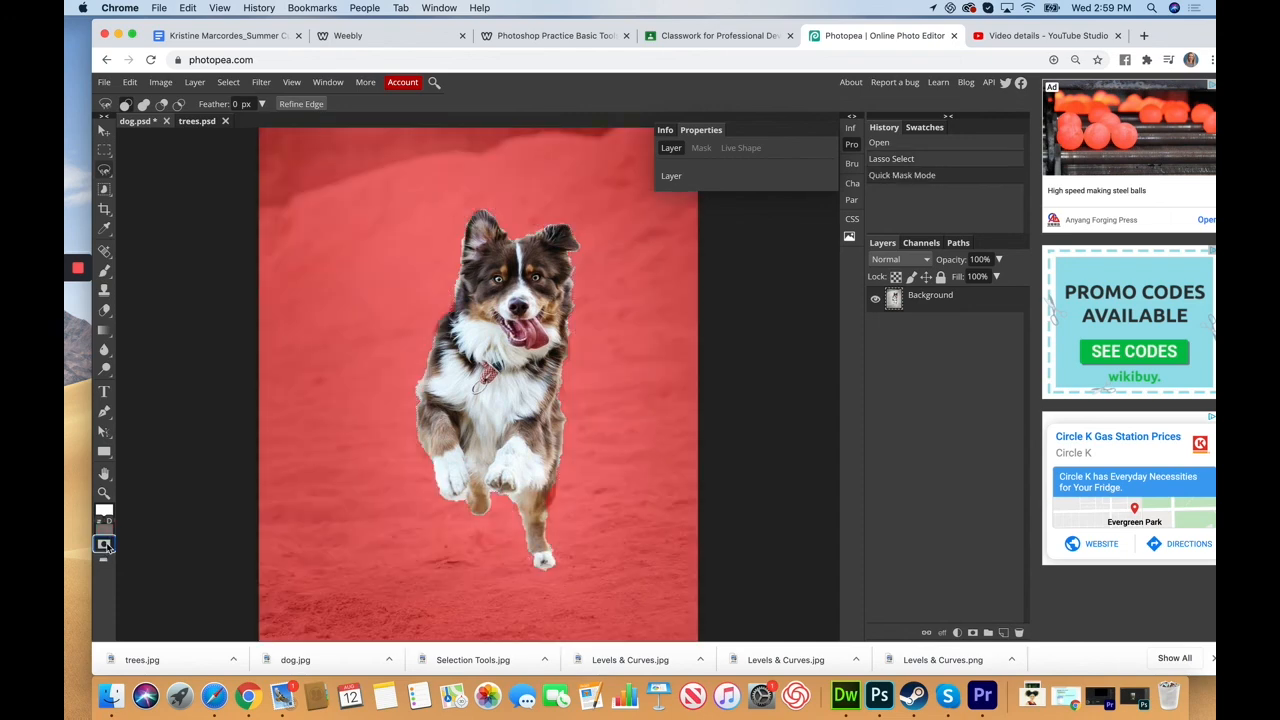
Step: Erase stray mask beside the dog's left ear, then exit Quick Mask back to a selection
click(104, 310)
drag(456, 274, 457, 294)
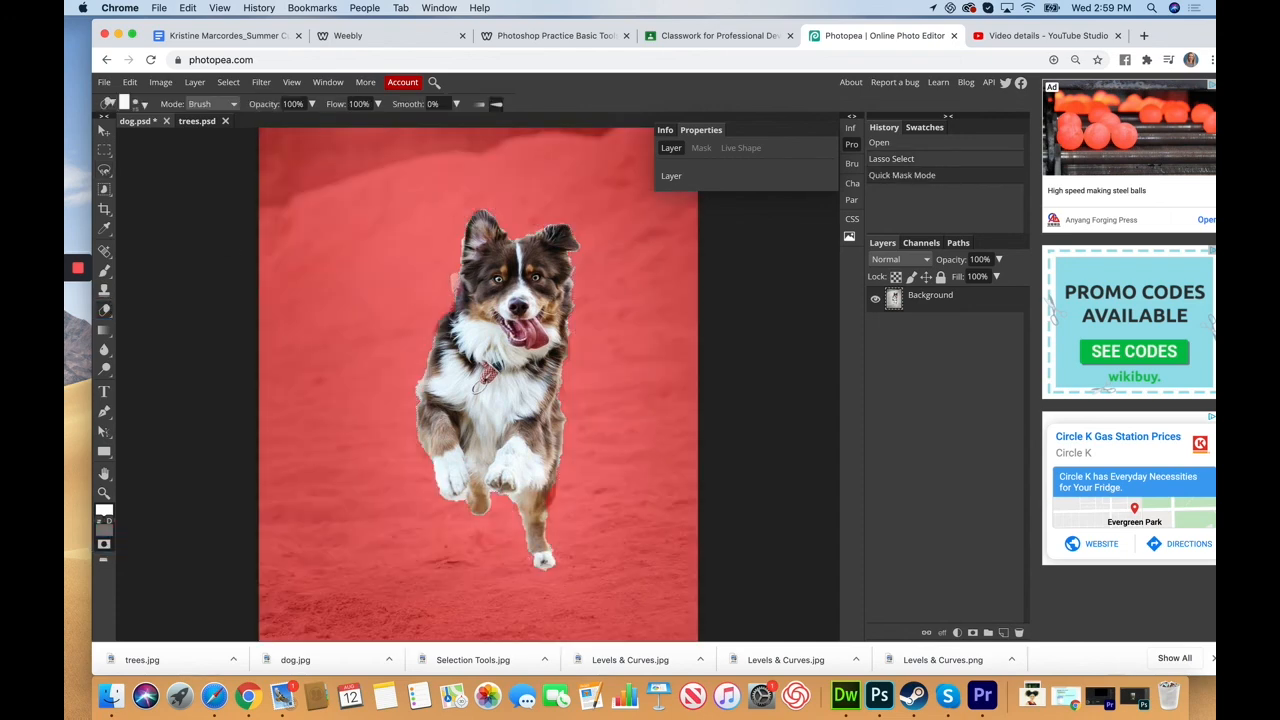
click(113, 522)
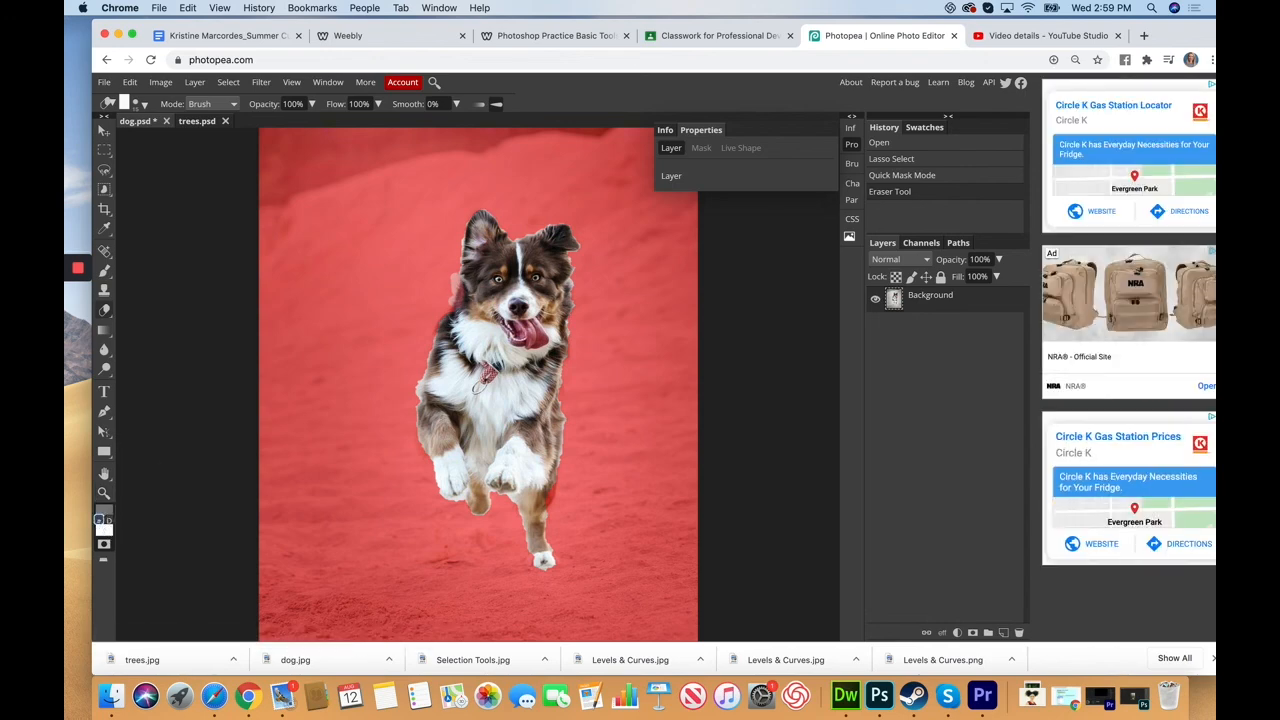
drag(441, 268, 457, 275)
click(456, 284)
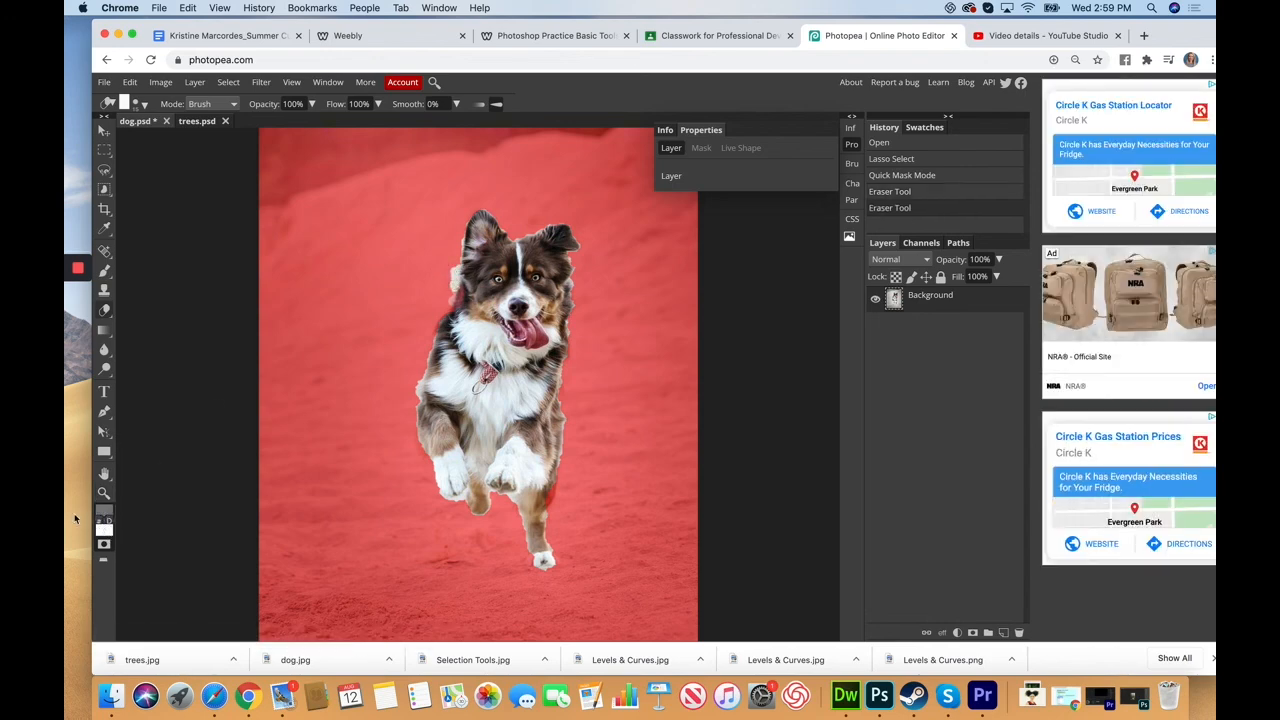
click(102, 522)
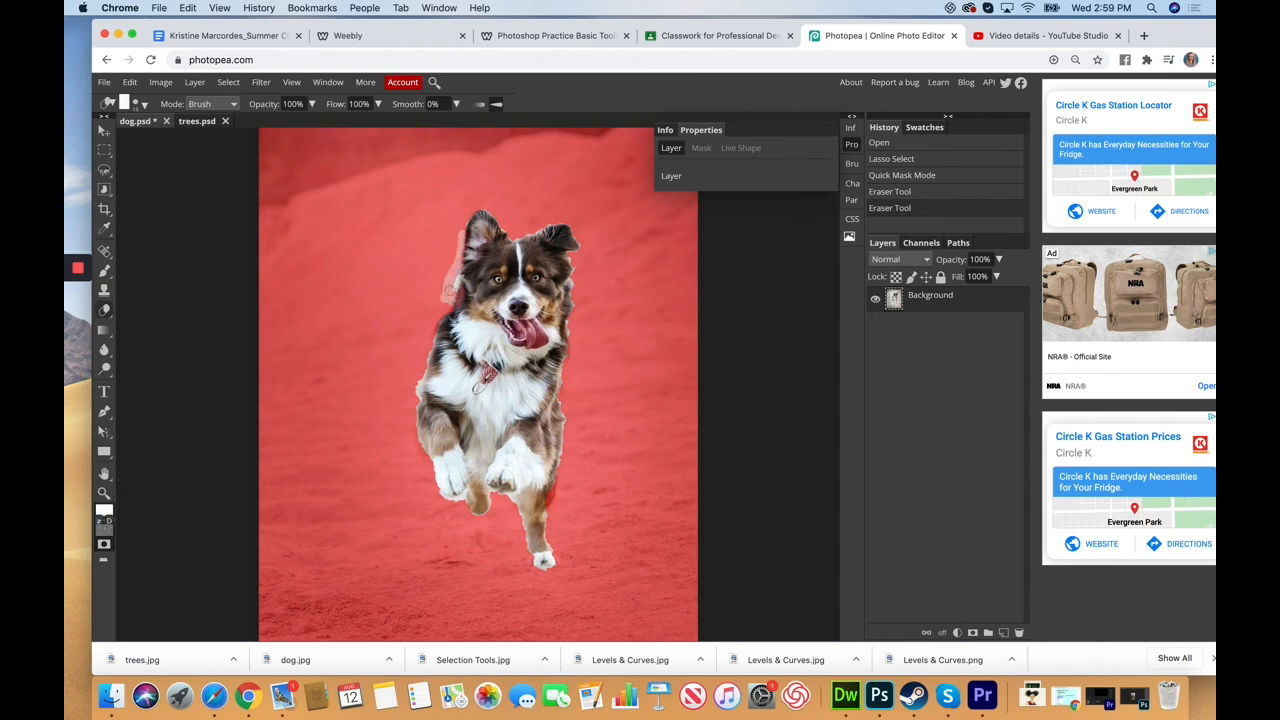
drag(455, 268, 453, 284)
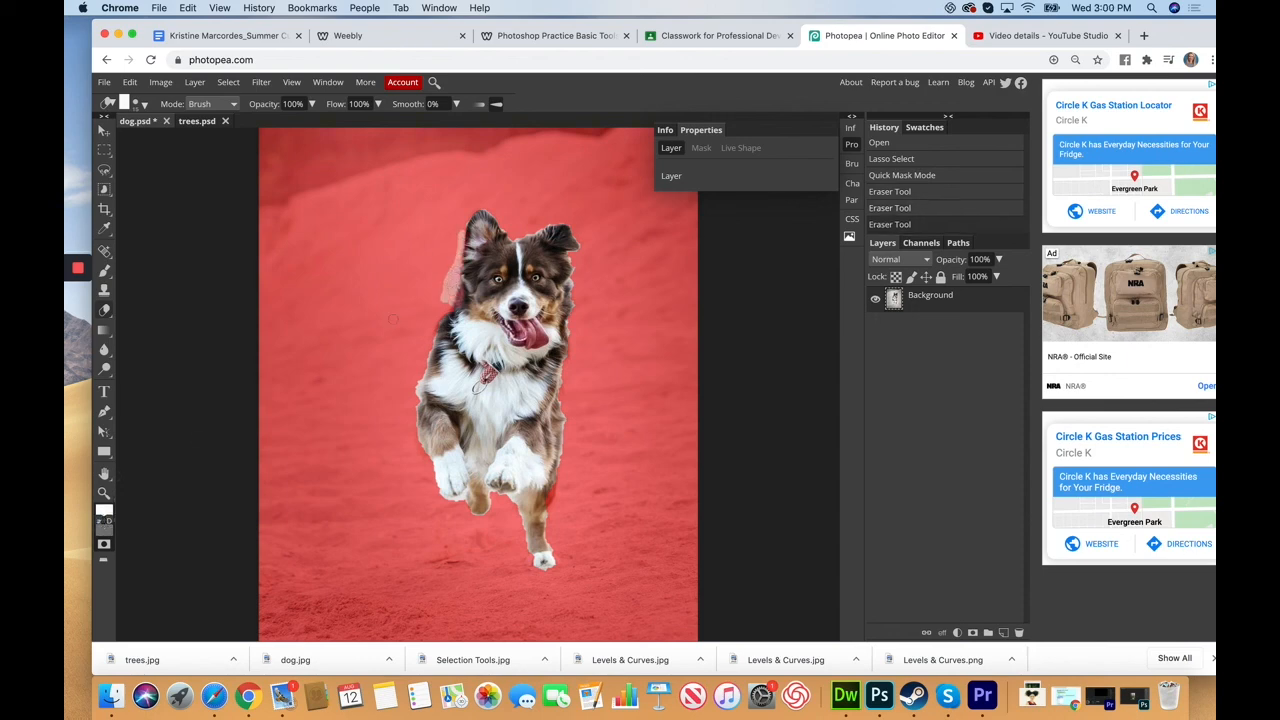
click(104, 543)
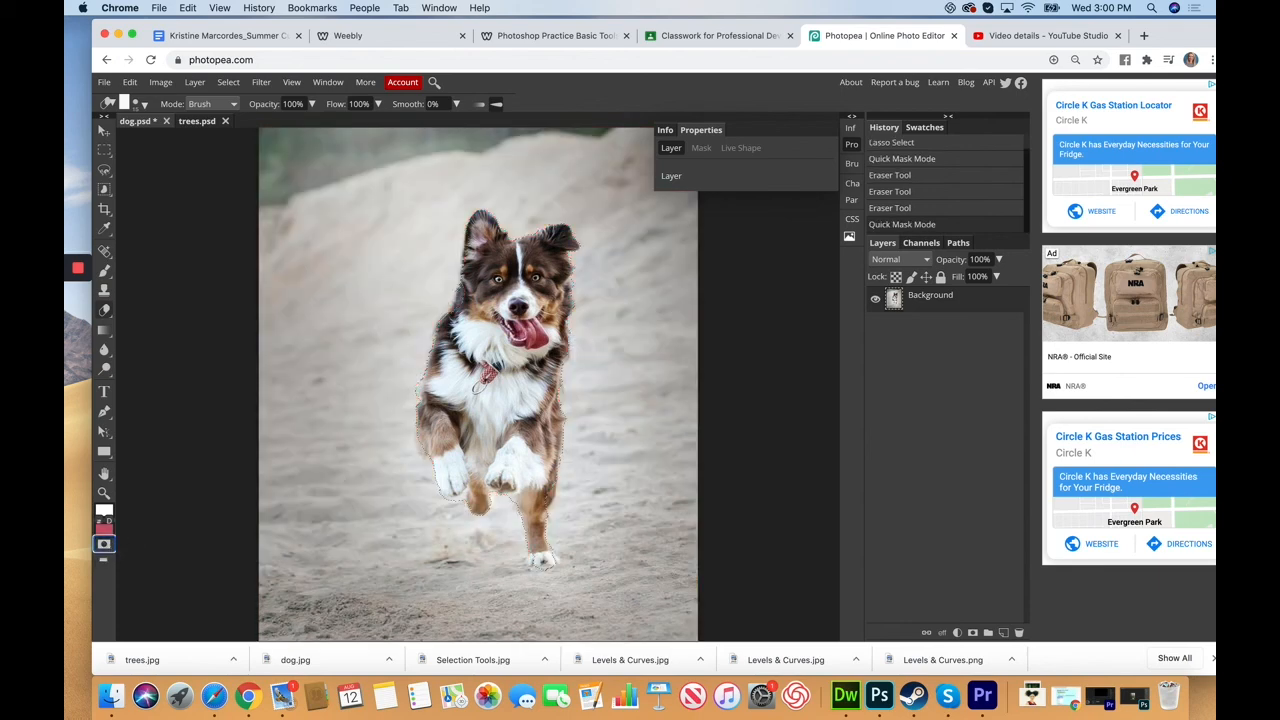
Step: Cut the selected dog out of dog.psd with Edit > Cut, leaving a transparent gap, then show trees.psd
click(104, 131)
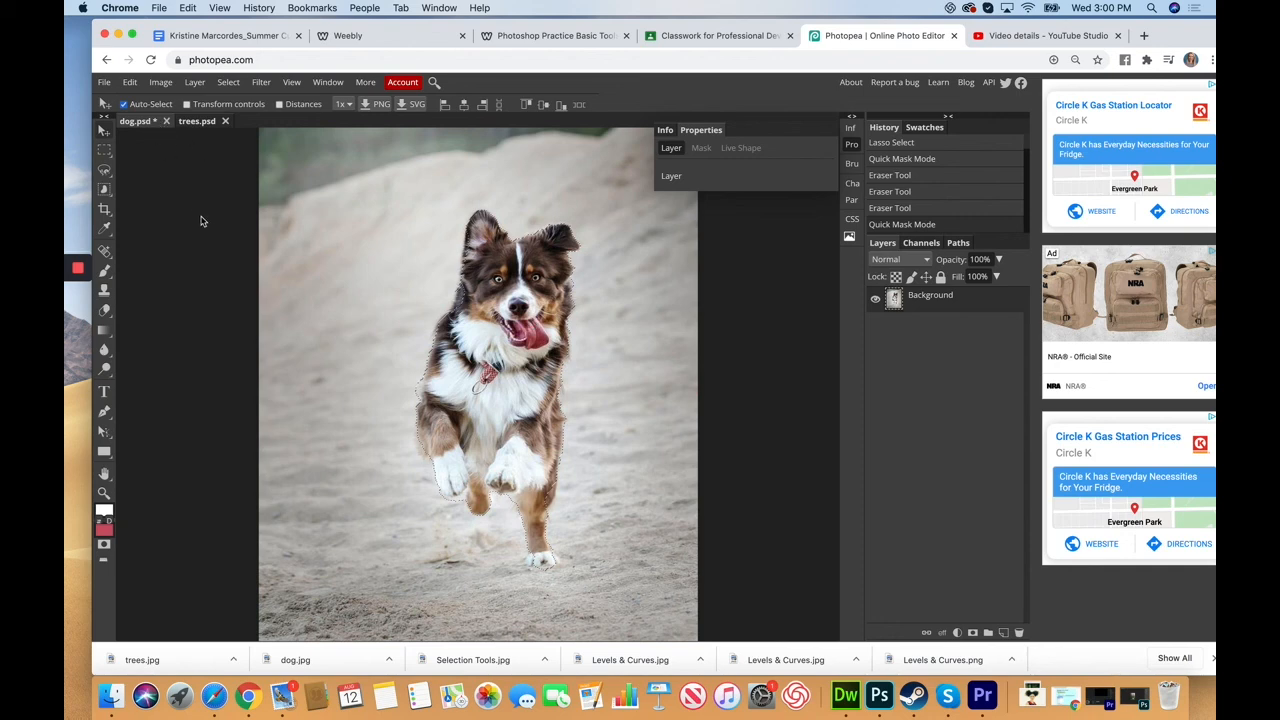
drag(497, 318, 297, 264)
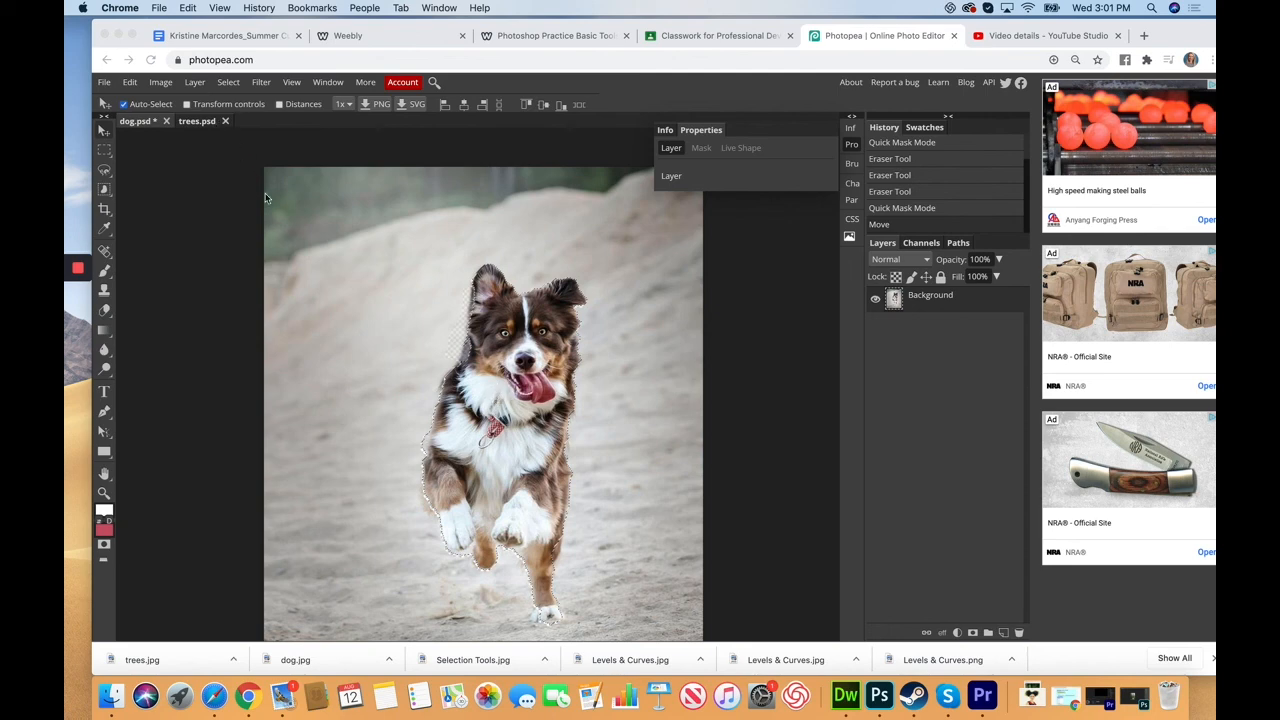
click(140, 88)
click(130, 83)
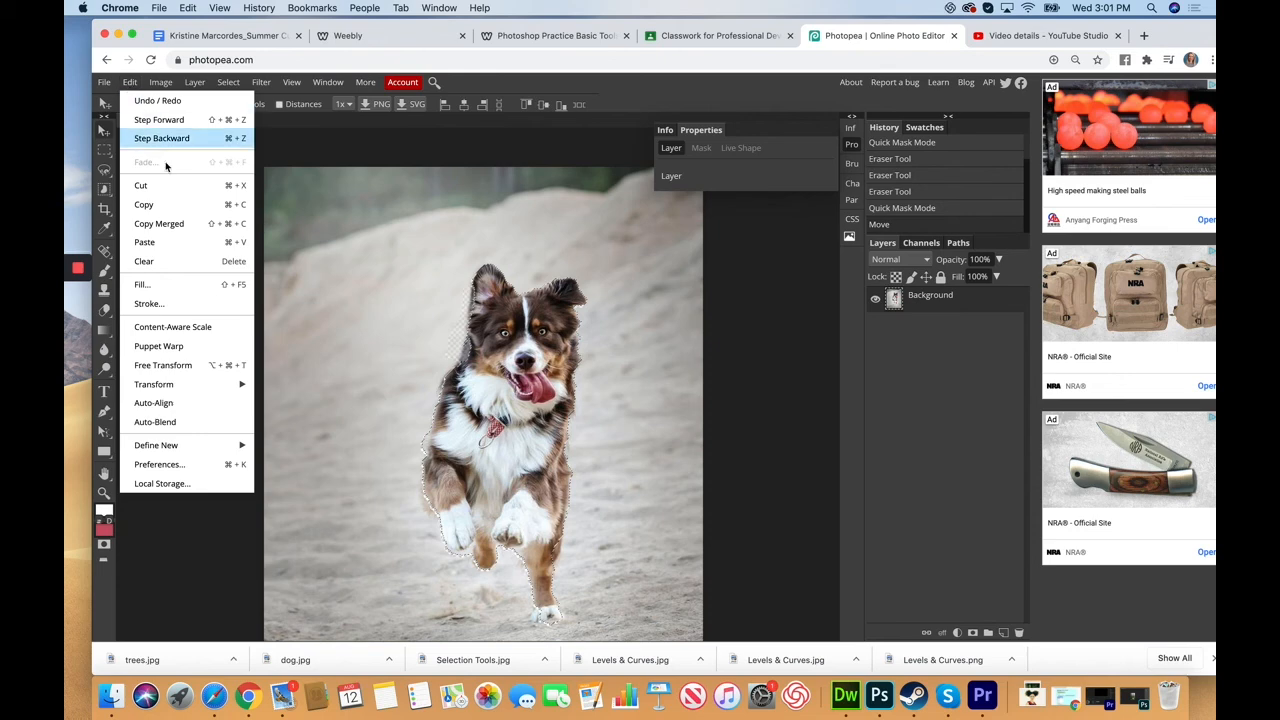
click(141, 185)
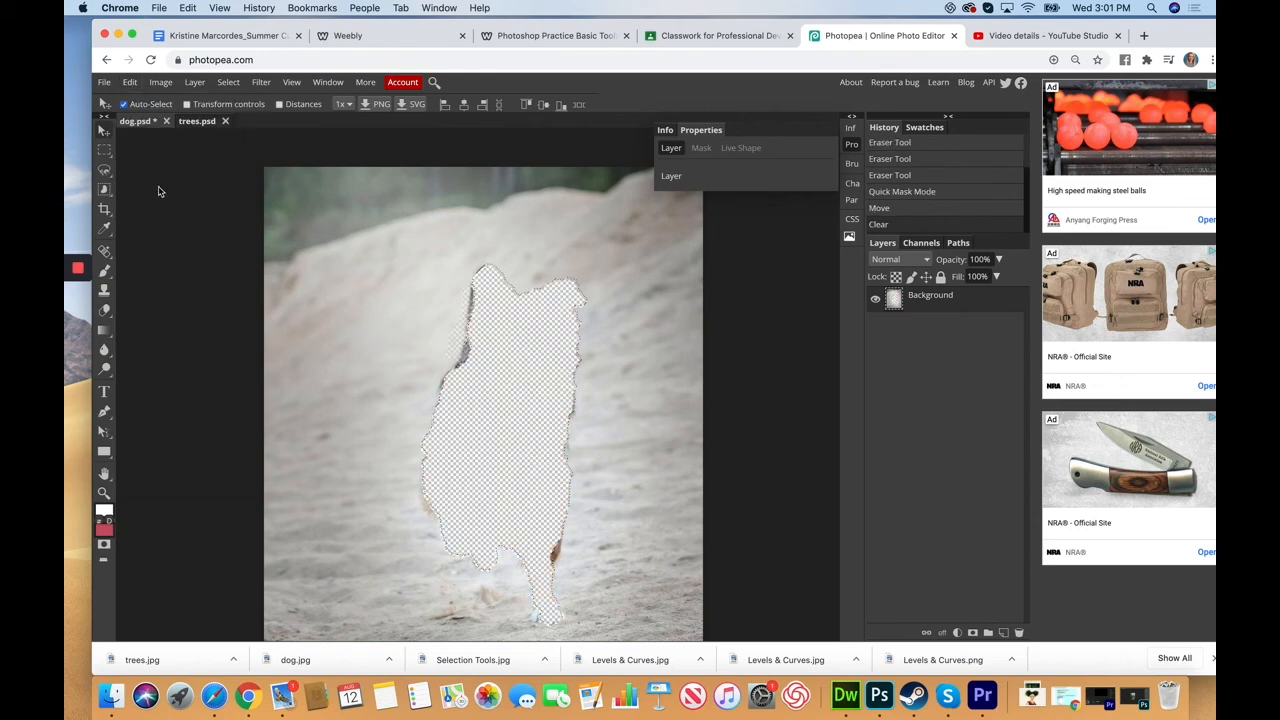
click(200, 121)
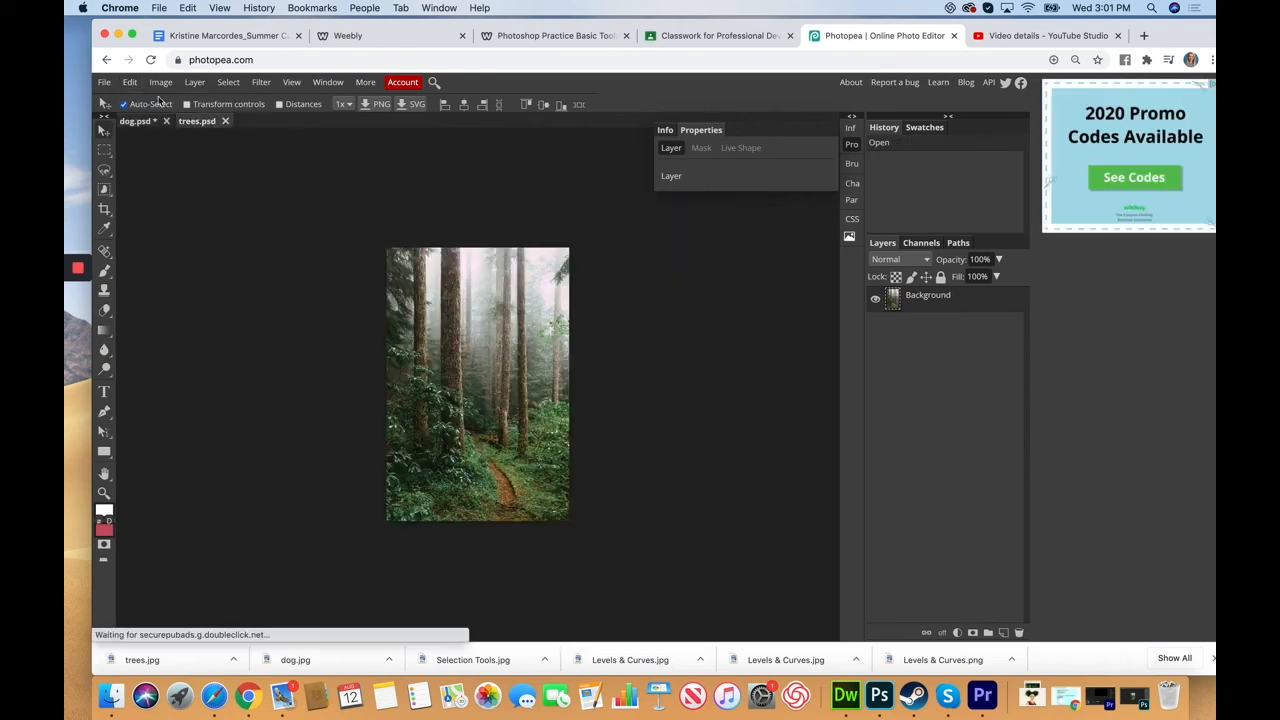
Step: Paste the dog into trees.psd as Layer 1, allowing clipboard access, and begin Free Transform
click(129, 83)
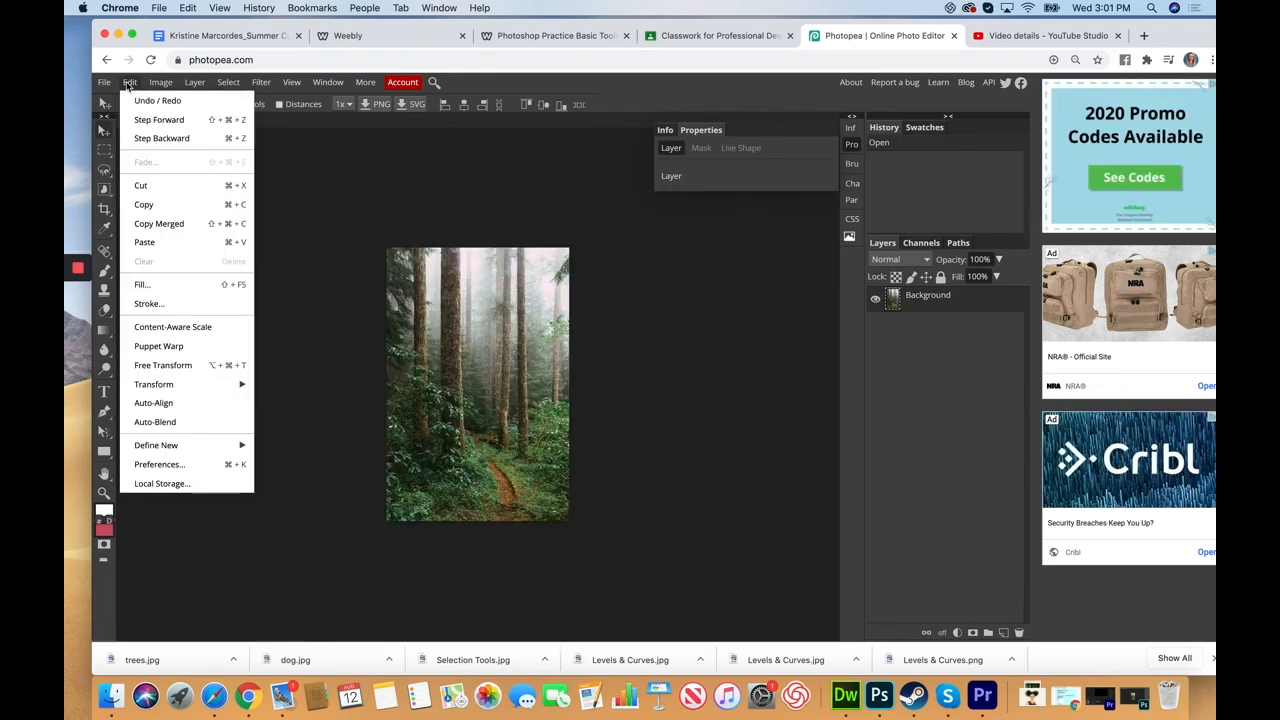
click(150, 242)
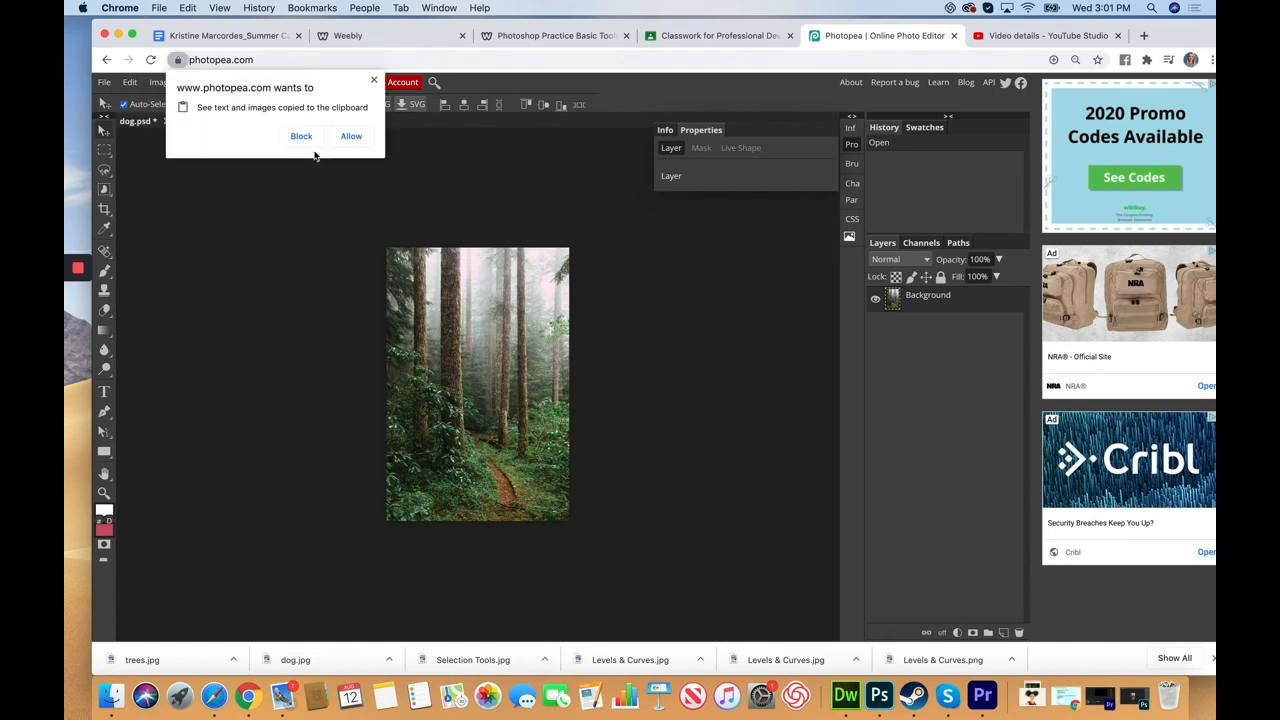
click(349, 138)
drag(490, 353, 506, 385)
click(130, 82)
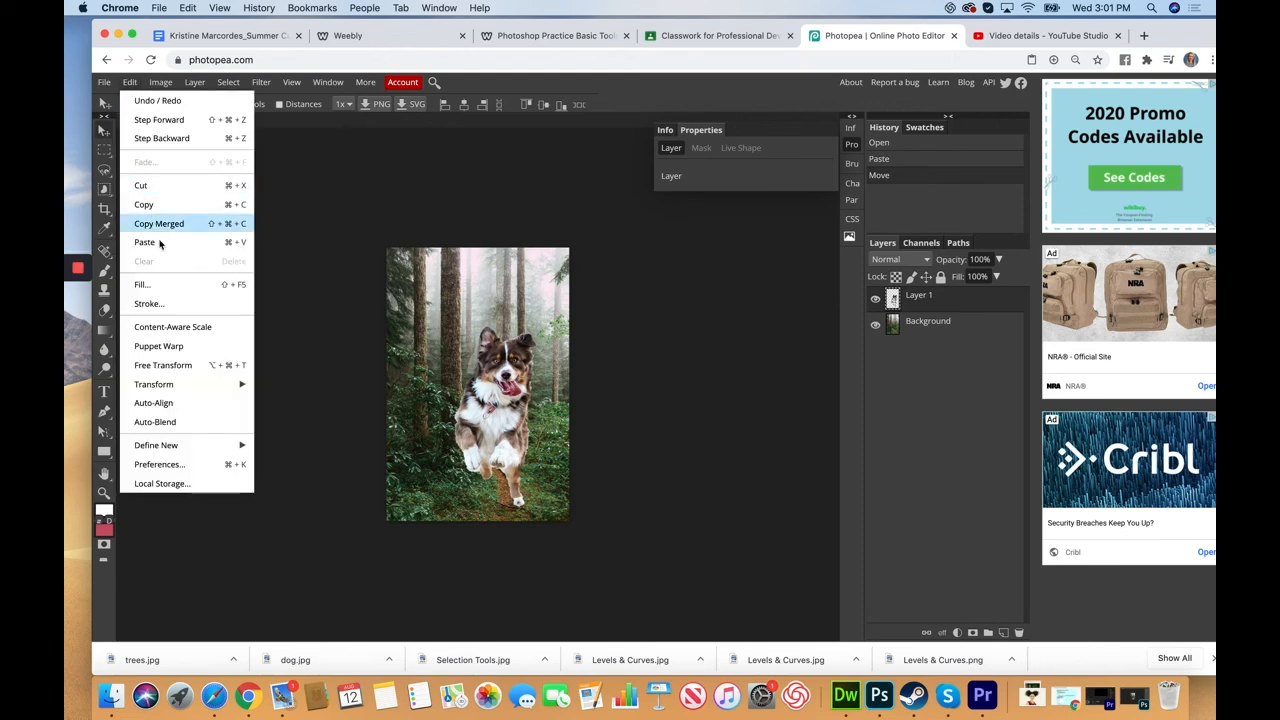
click(172, 365)
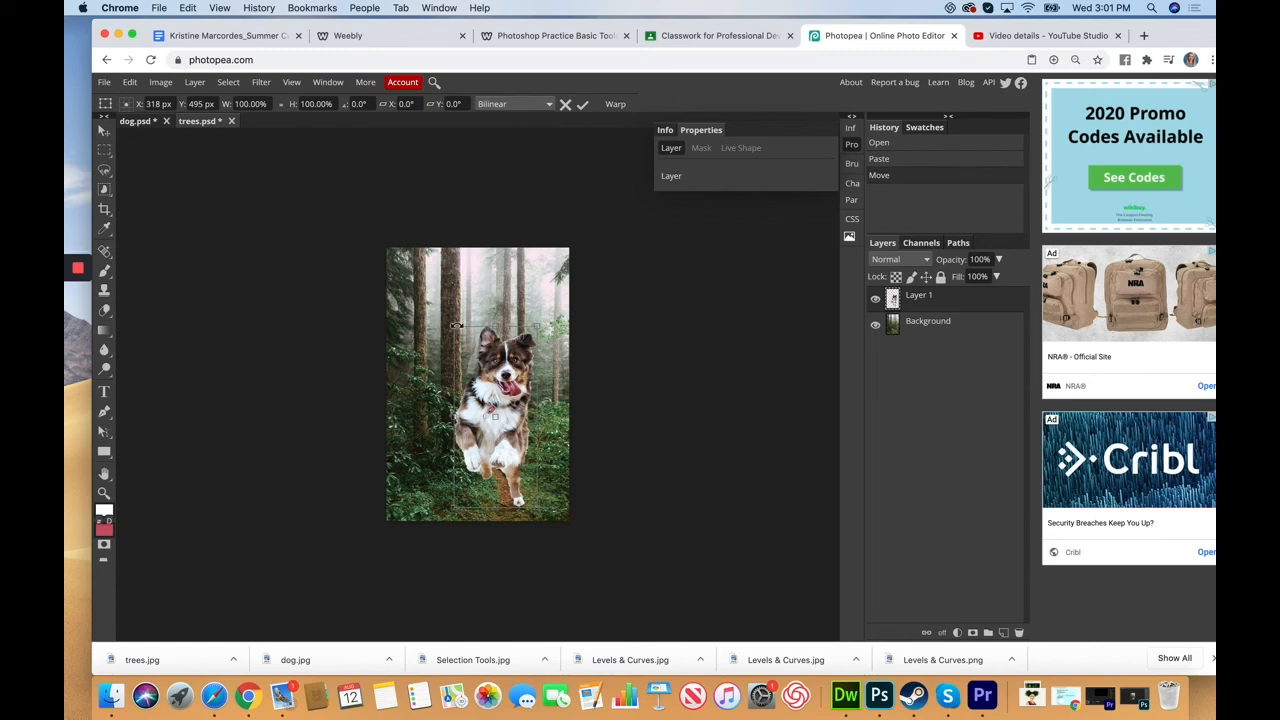
Step: Scale the pasted dog to about 57%, commit it, and move it onto the forest trail
drag(455, 325, 490, 405)
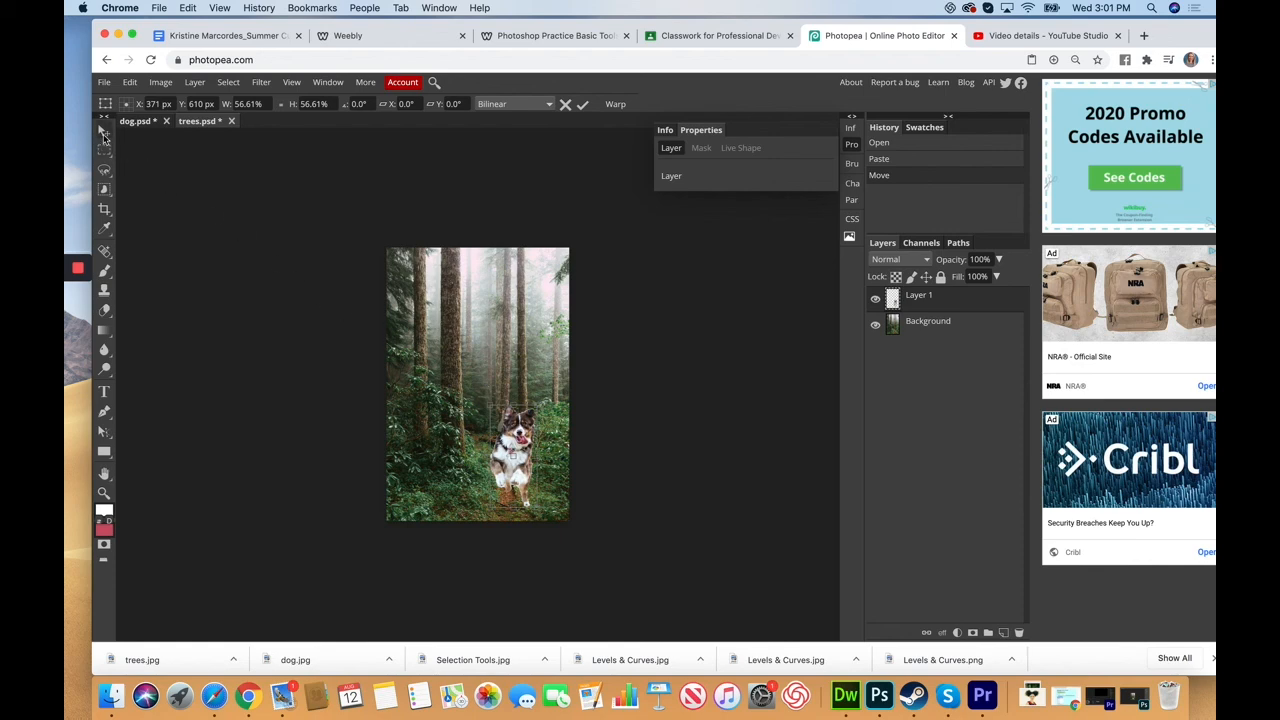
click(104, 131)
drag(528, 469, 500, 433)
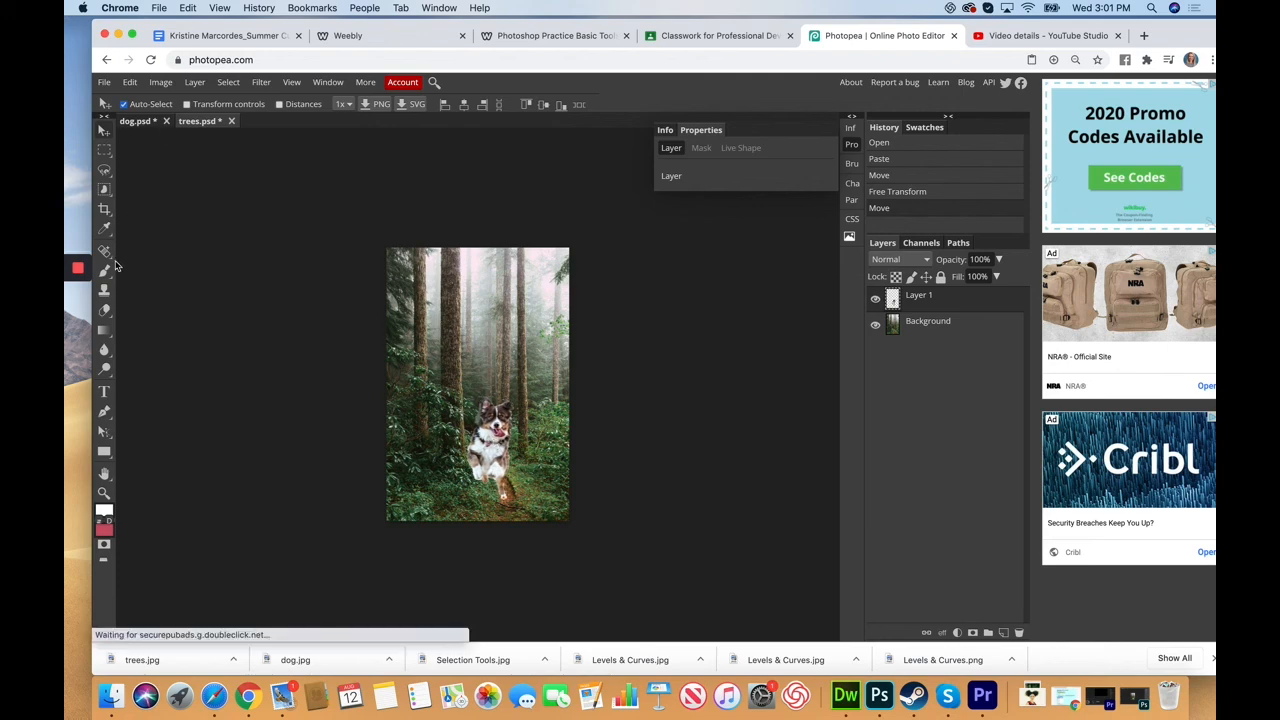